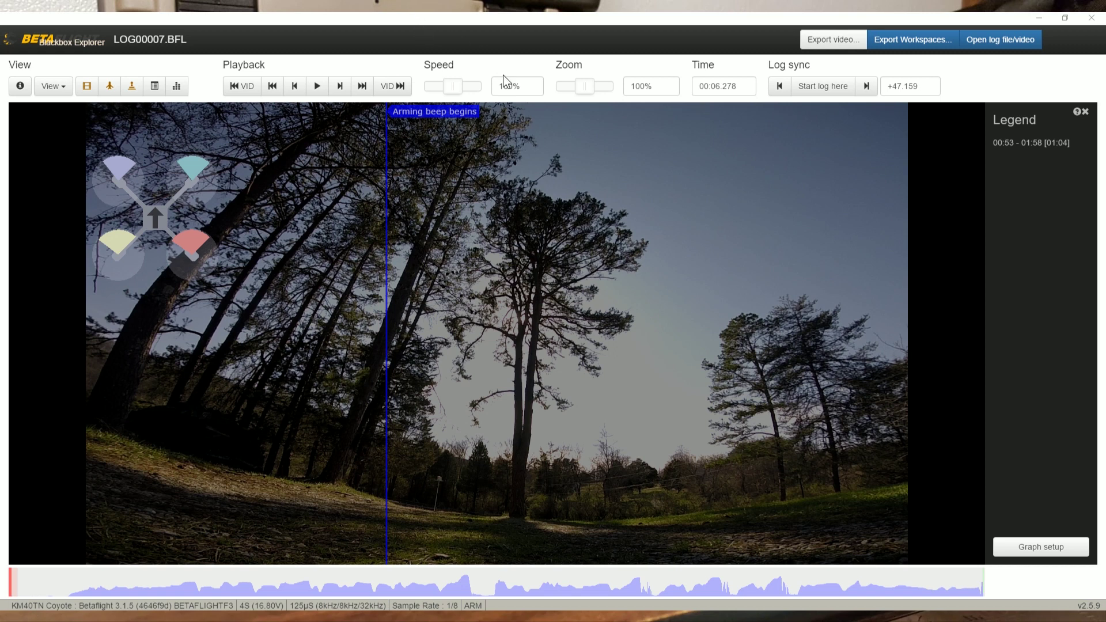
Add a custom graph to the log view with rcCommand[roll] as its first field.
left_click(1023, 557)
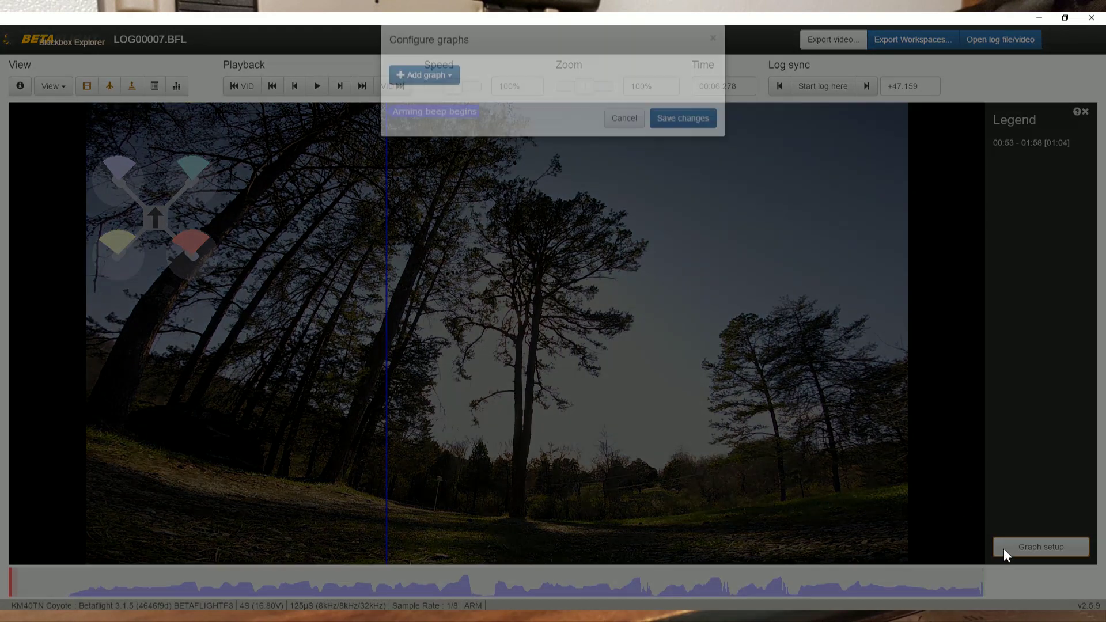
left_click(434, 99)
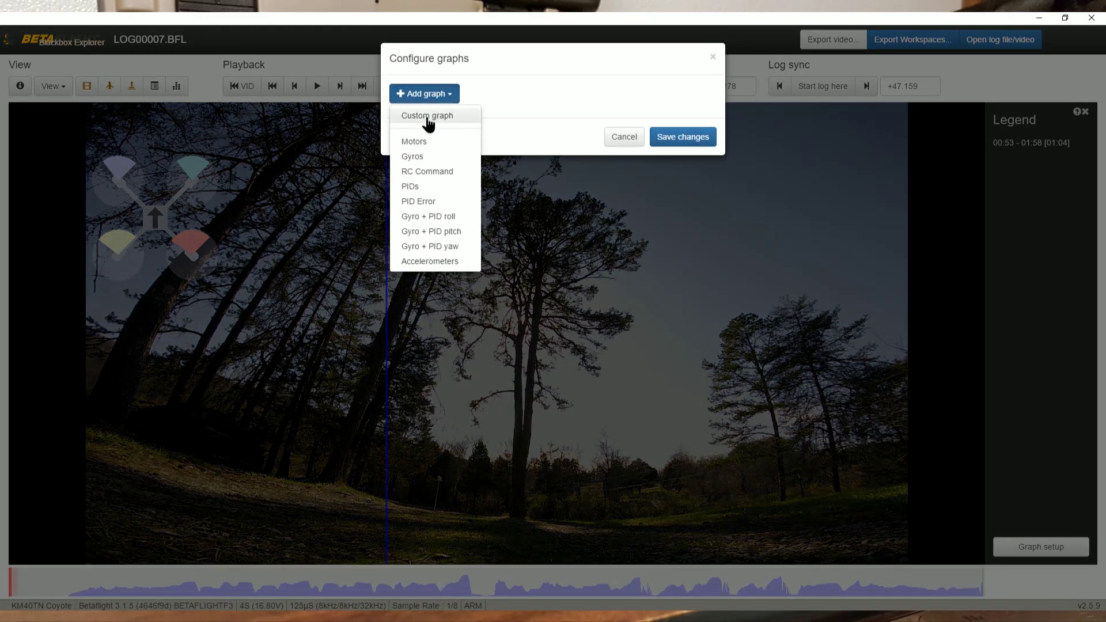
left_click(426, 115)
left_click(490, 205)
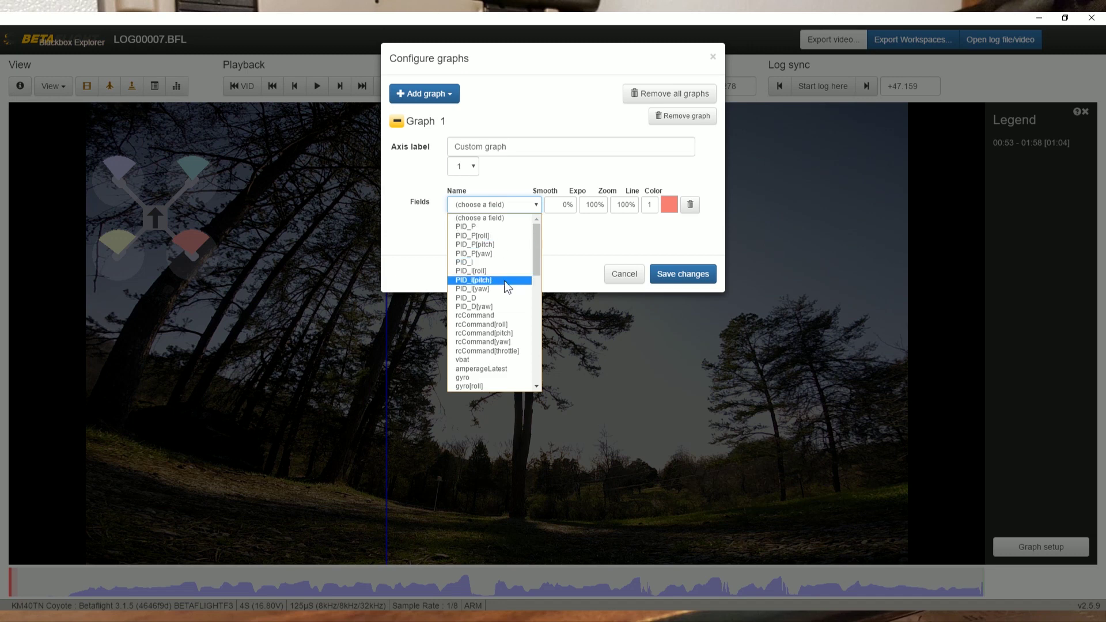
left_click(505, 318)
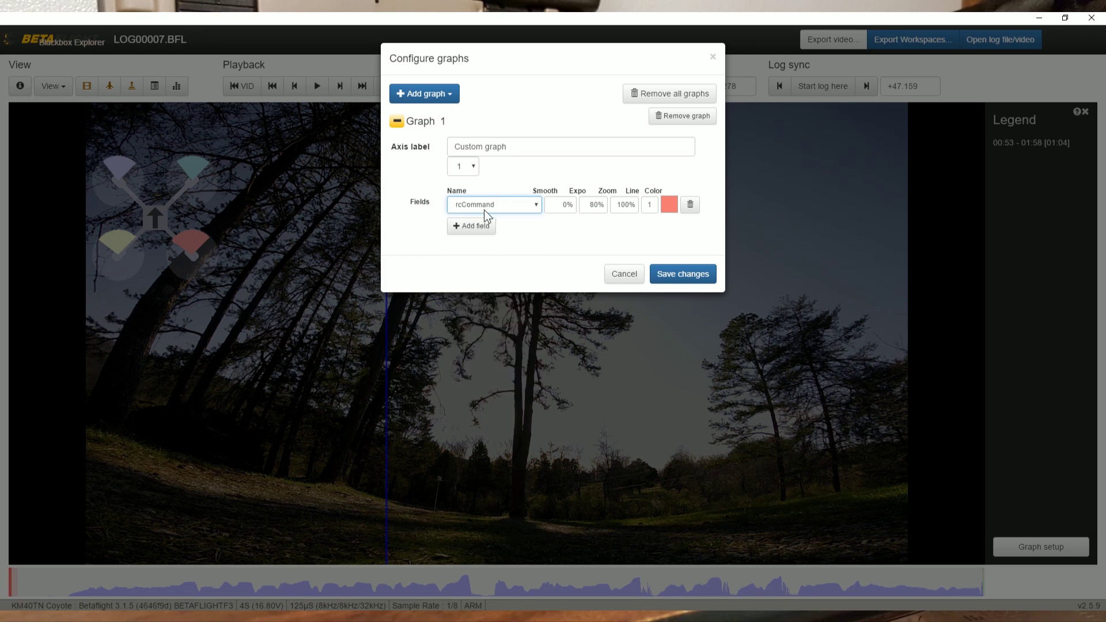
left_click(518, 207)
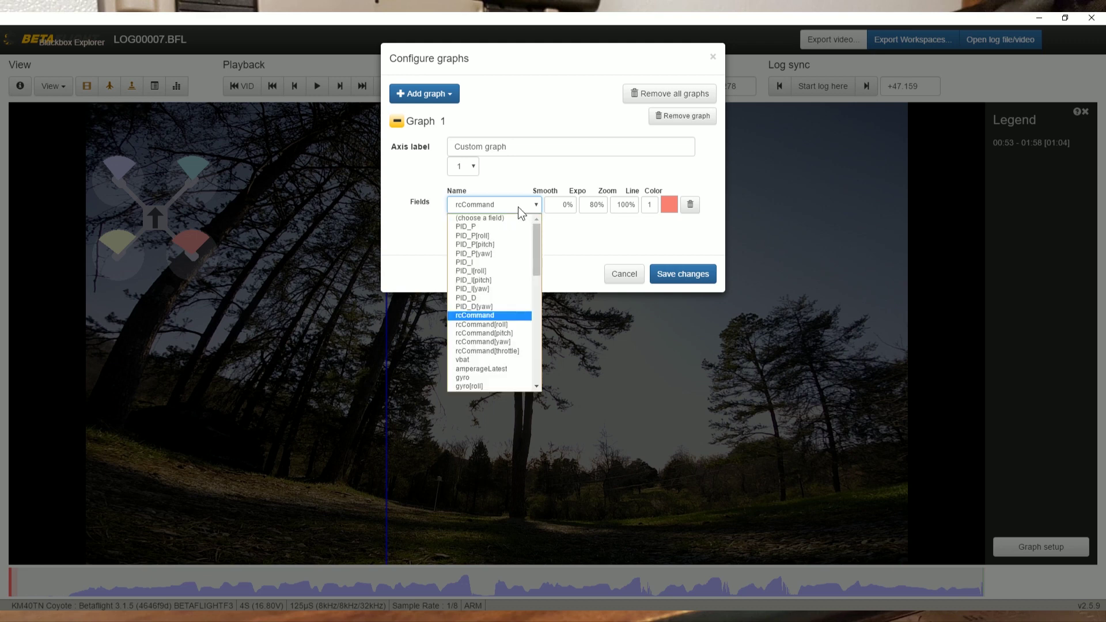
left_click(490, 324)
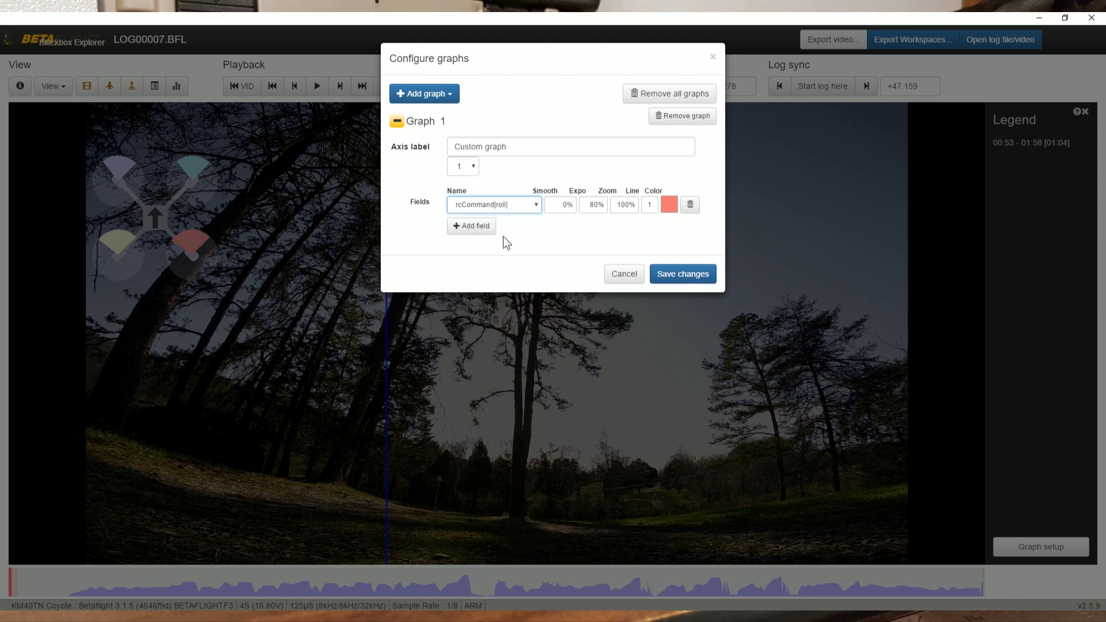
Add gyro[roll] and PID_P[roll] as further fields of the first custom graph and save the graph setup.
left_click(474, 227)
left_click(470, 226)
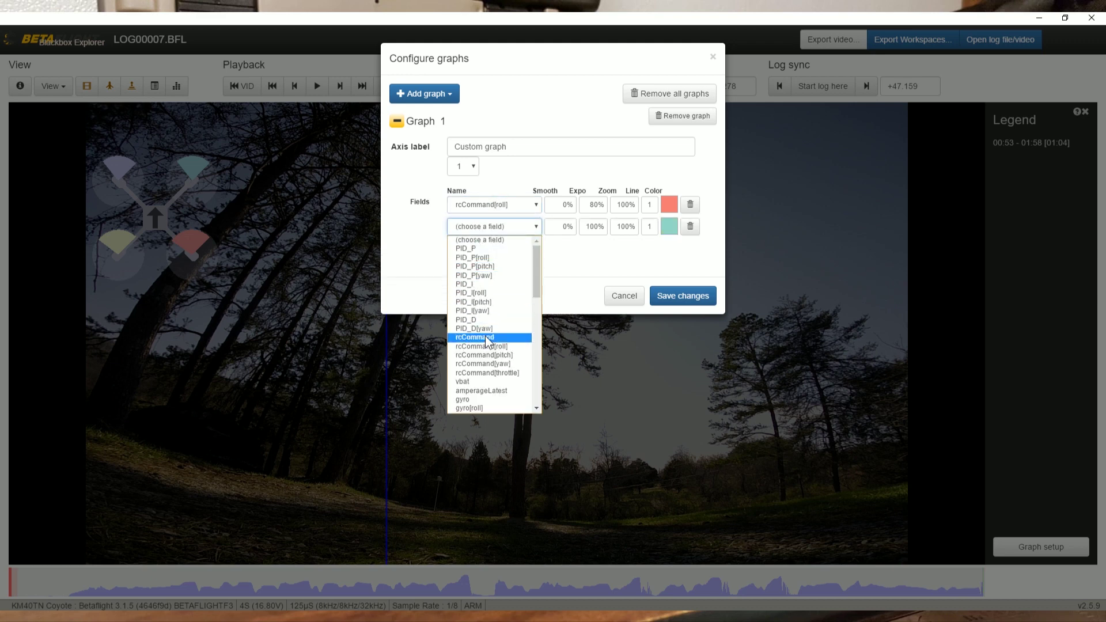
scroll(482, 336, "down", 3)
left_click(474, 294)
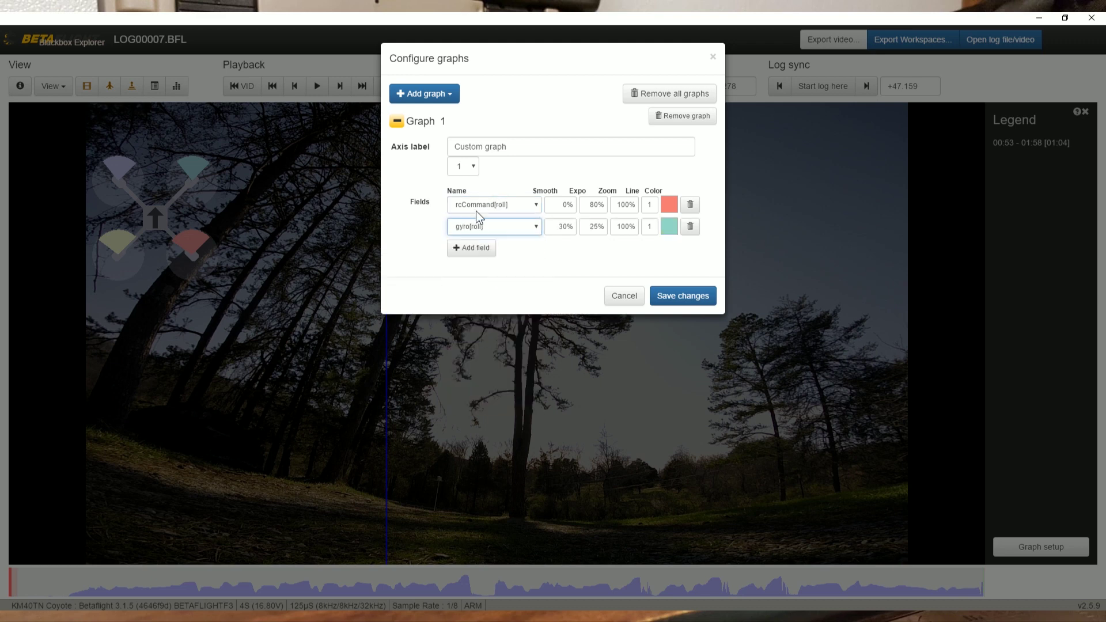
left_click(474, 247)
left_click(475, 245)
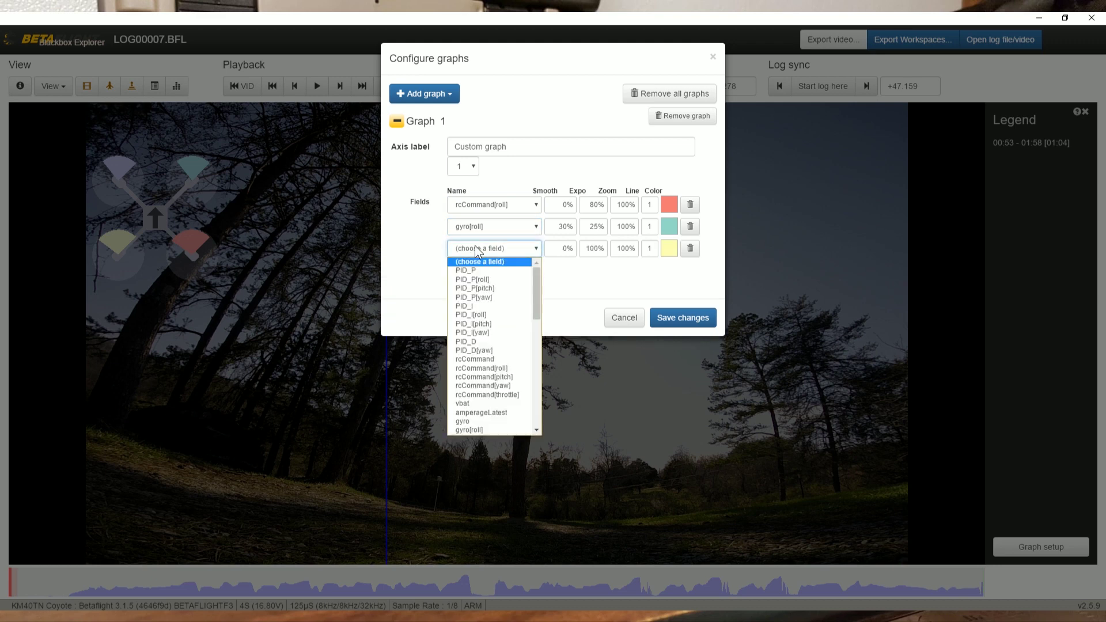
left_click(489, 279)
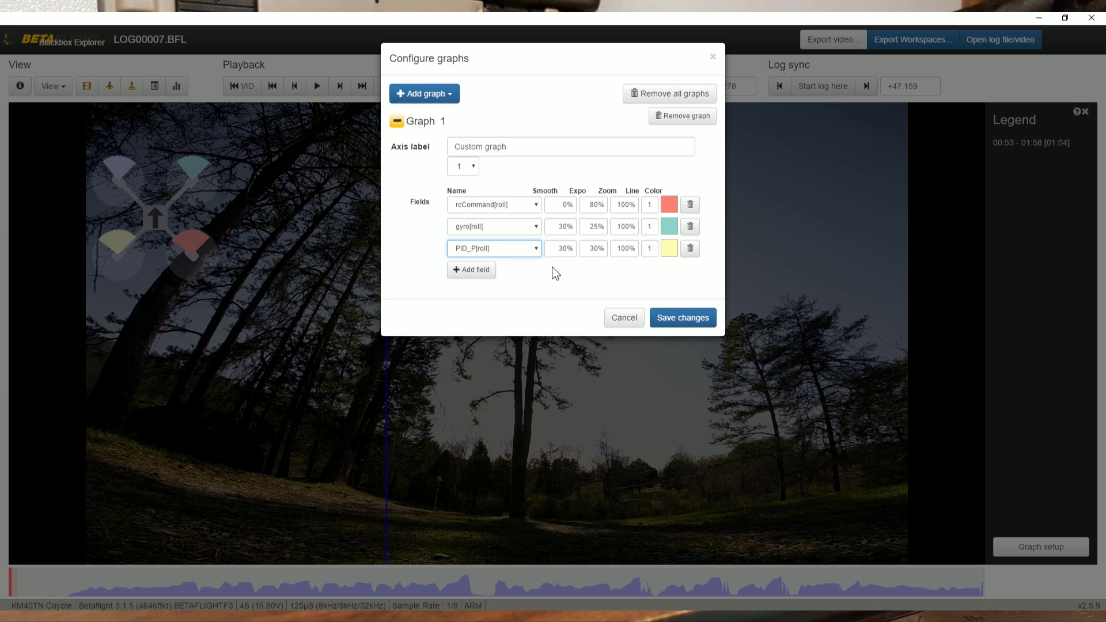
left_click(672, 317)
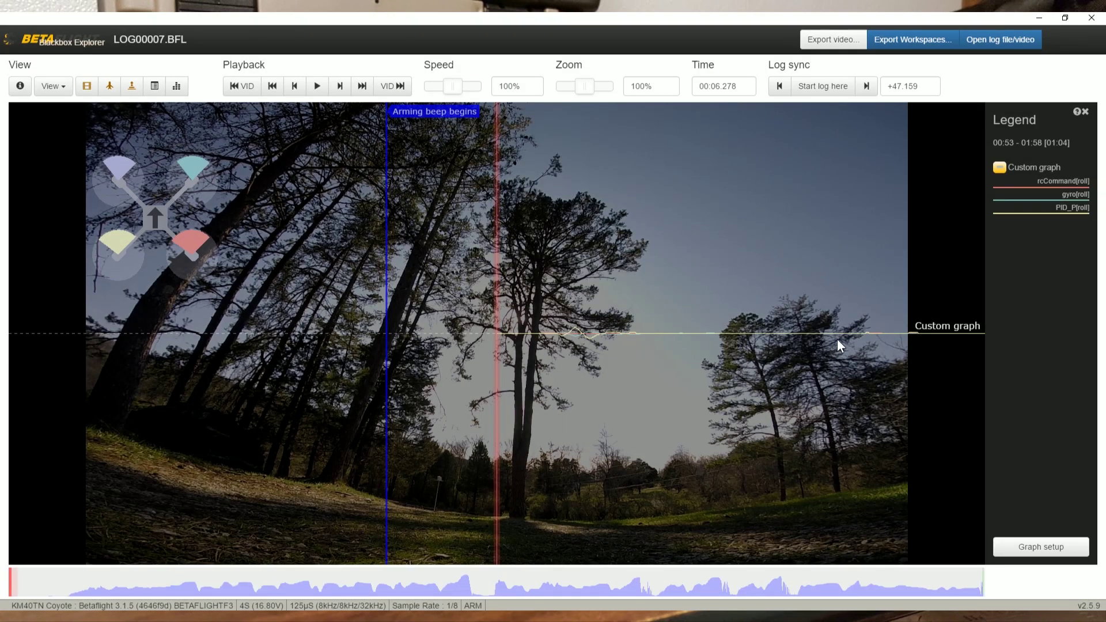
Add a second custom graph with rcCommand[pitch] as its first field.
left_click(1024, 544)
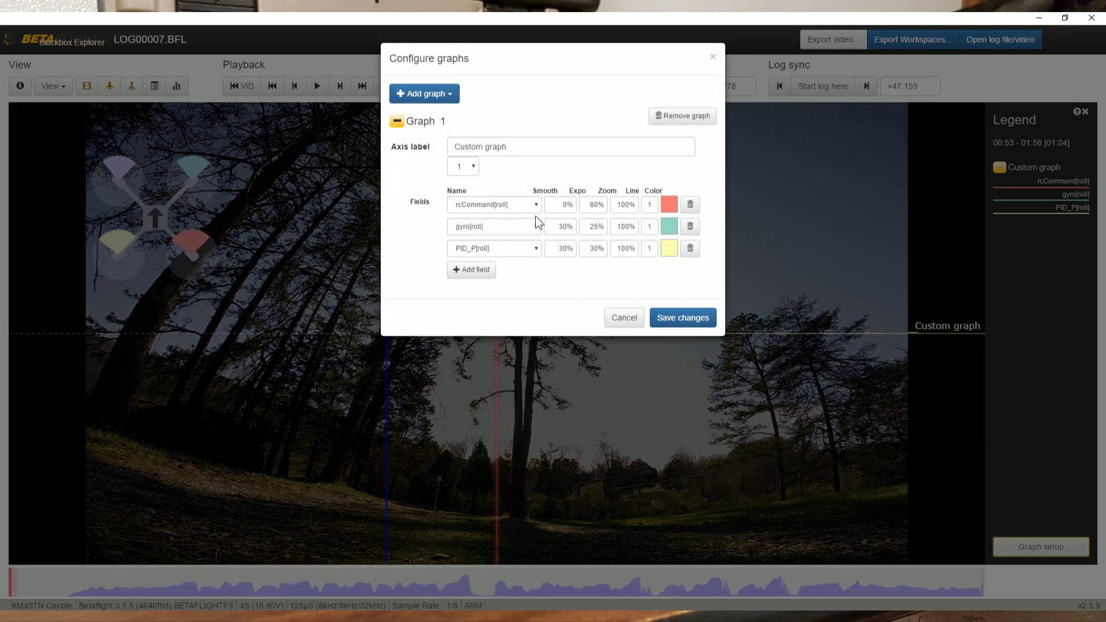
left_click(424, 94)
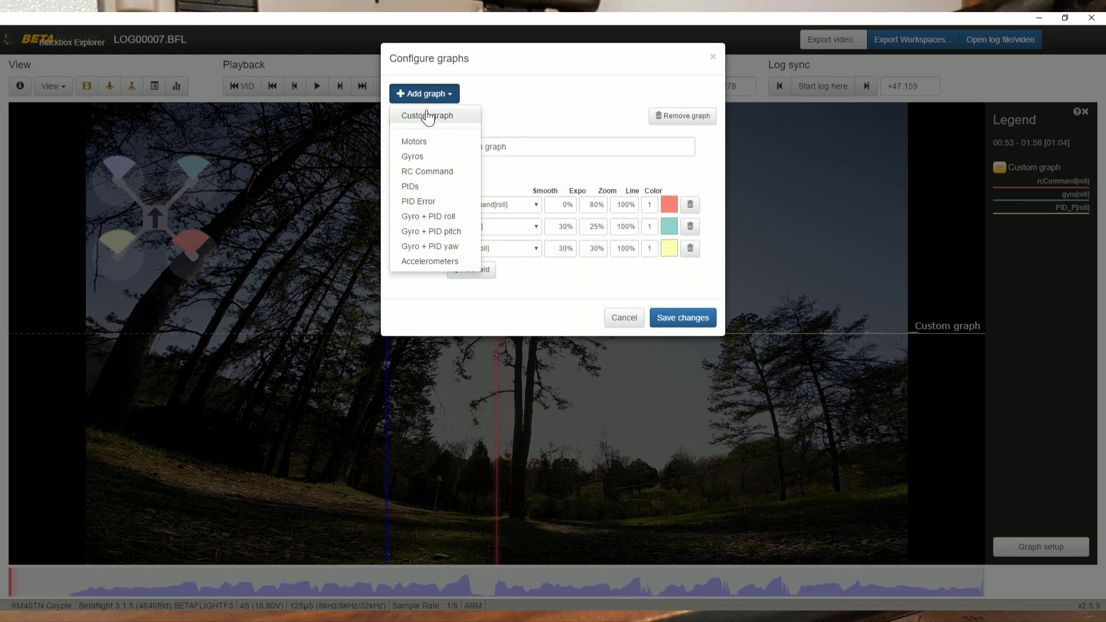
left_click(428, 116)
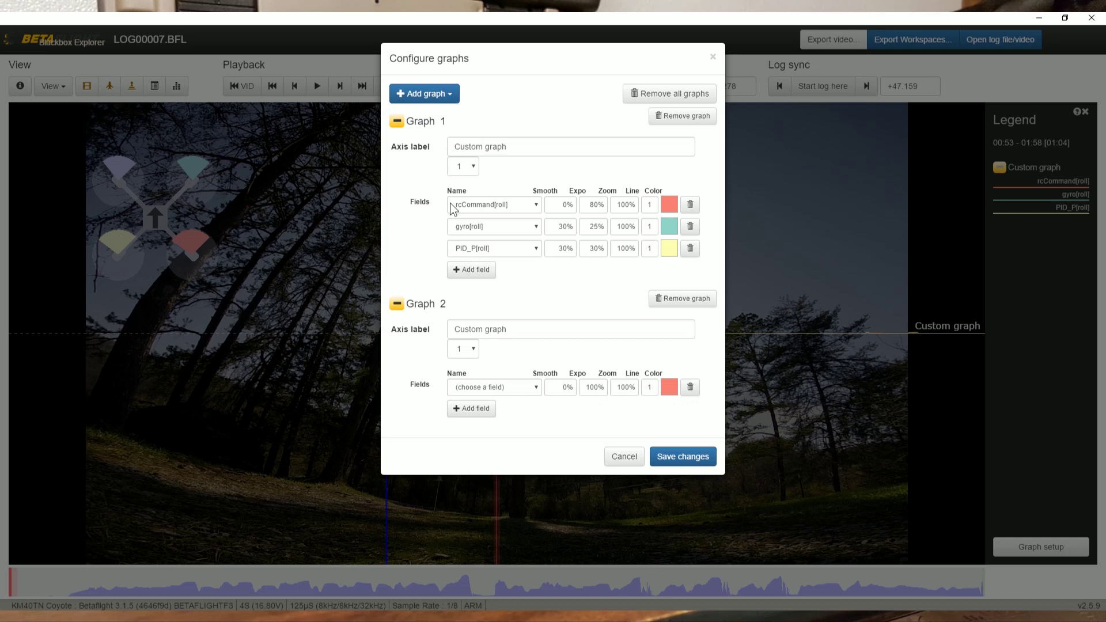
left_click(475, 387)
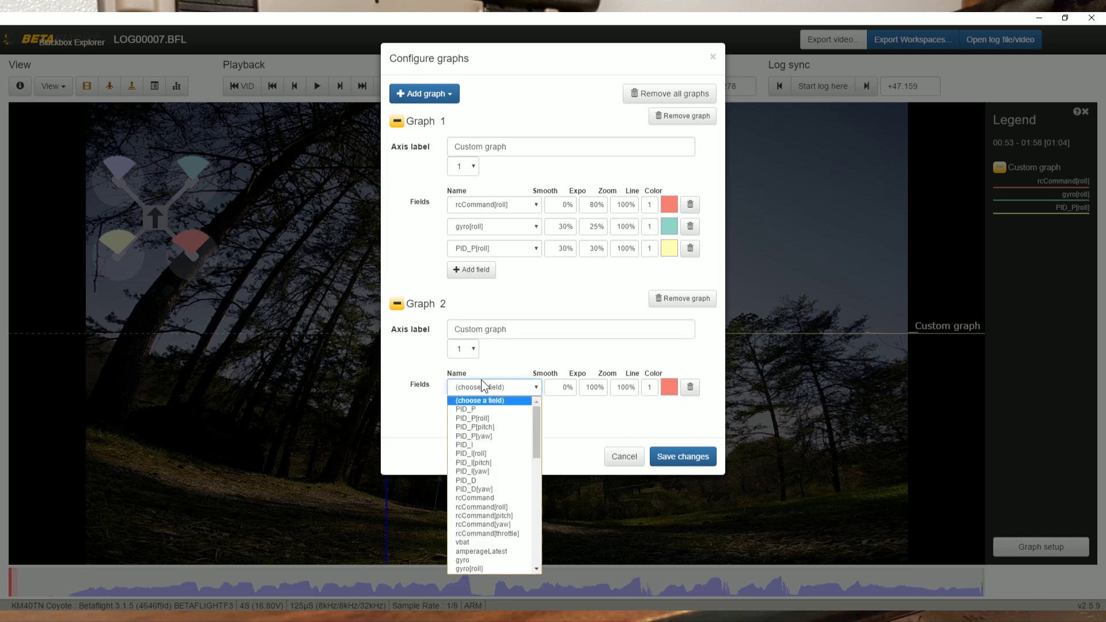
left_click(486, 516)
Add gyro[pitch] and PID_P[pitch] as further fields of the second custom graph and save the graph setup.
left_click(481, 413)
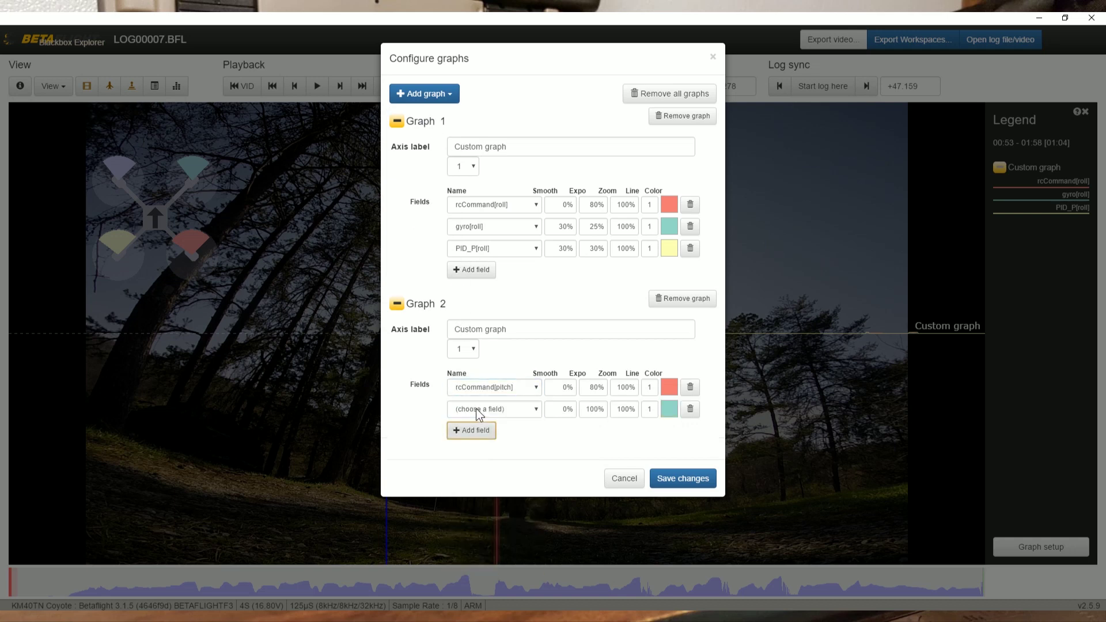
left_click(476, 409)
scroll(493, 512, "down", 2)
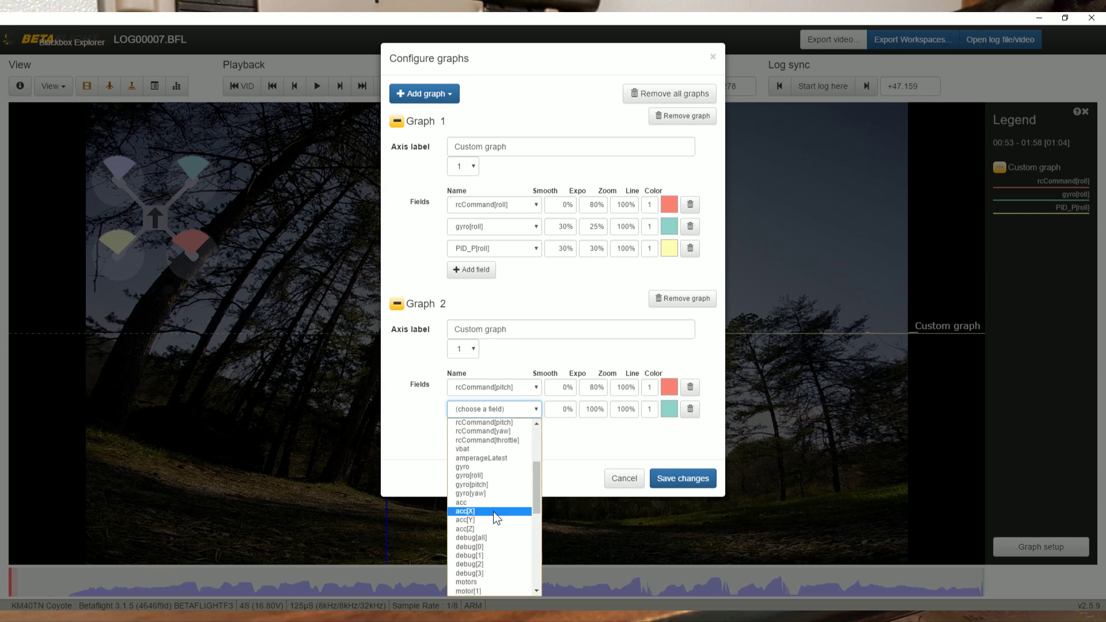
left_click(488, 507)
left_click(474, 437)
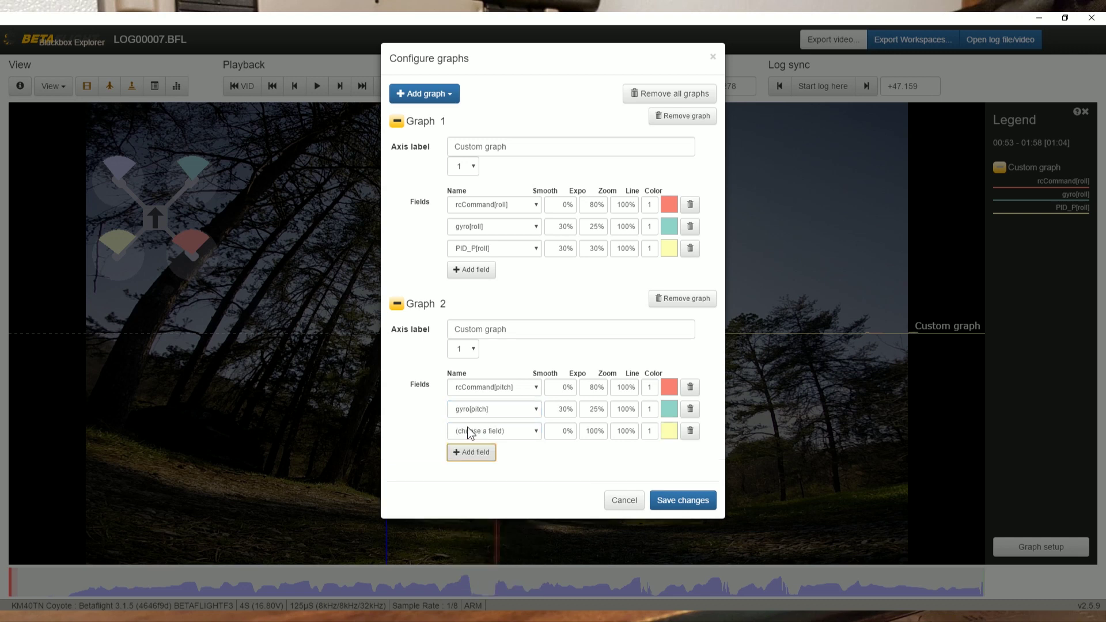
left_click(468, 430)
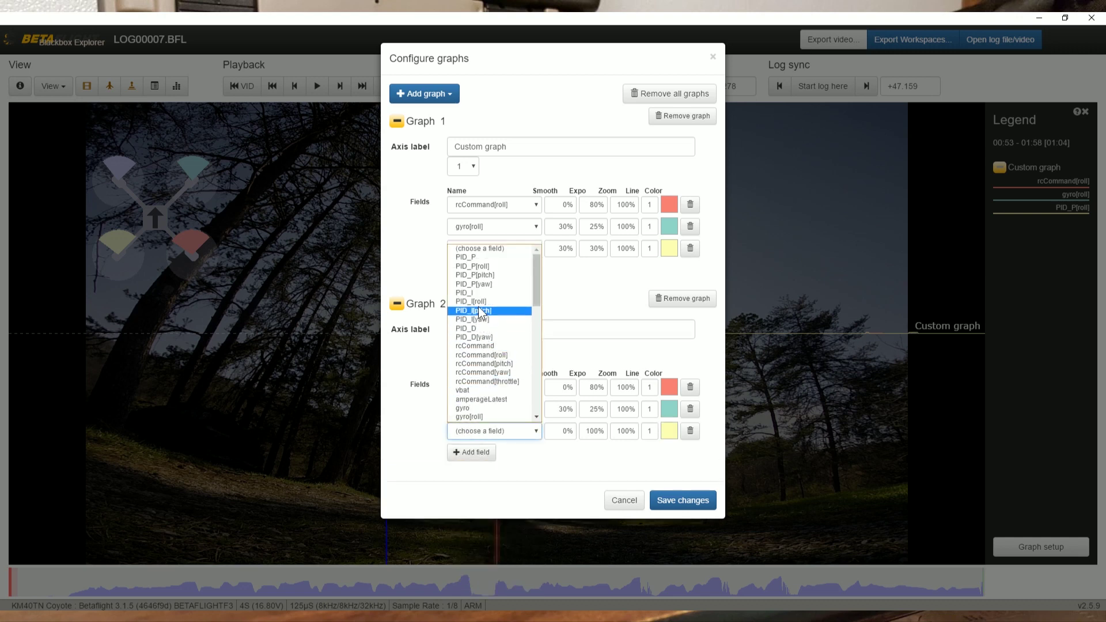
left_click(488, 275)
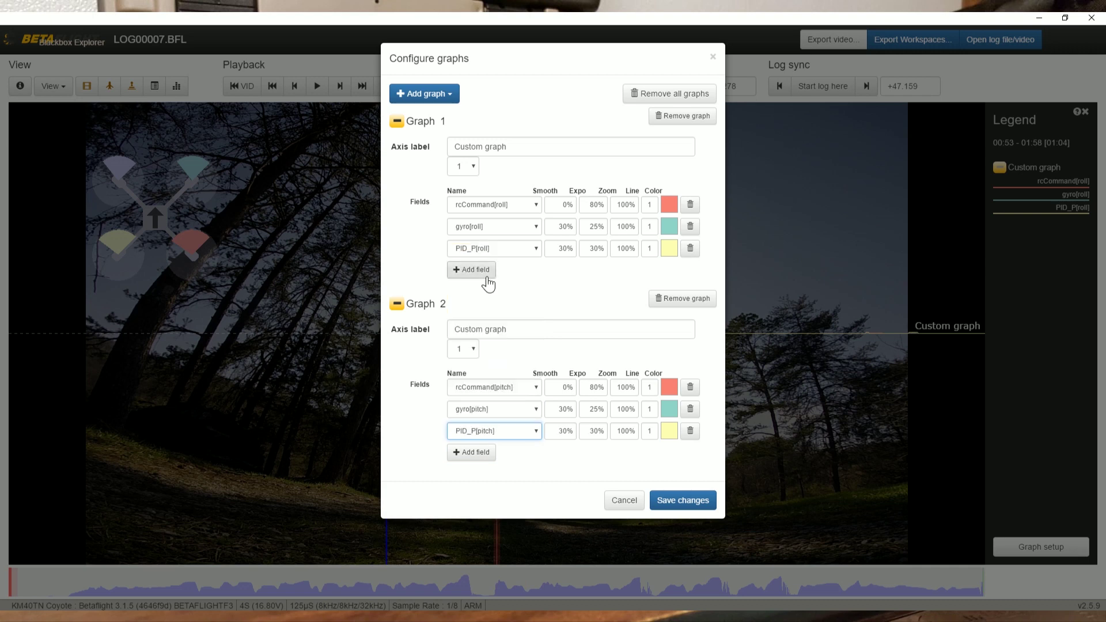
left_click(682, 500)
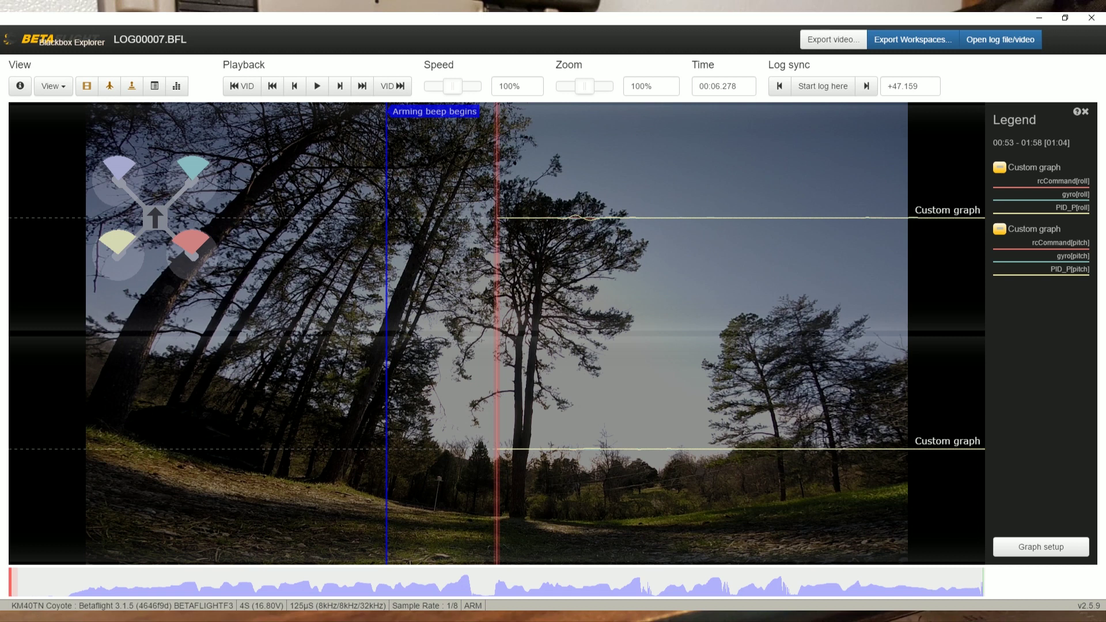
Examine the roll and pitch PID values in the log header information, especially the derivative terms, and close it.
left_click(18, 86)
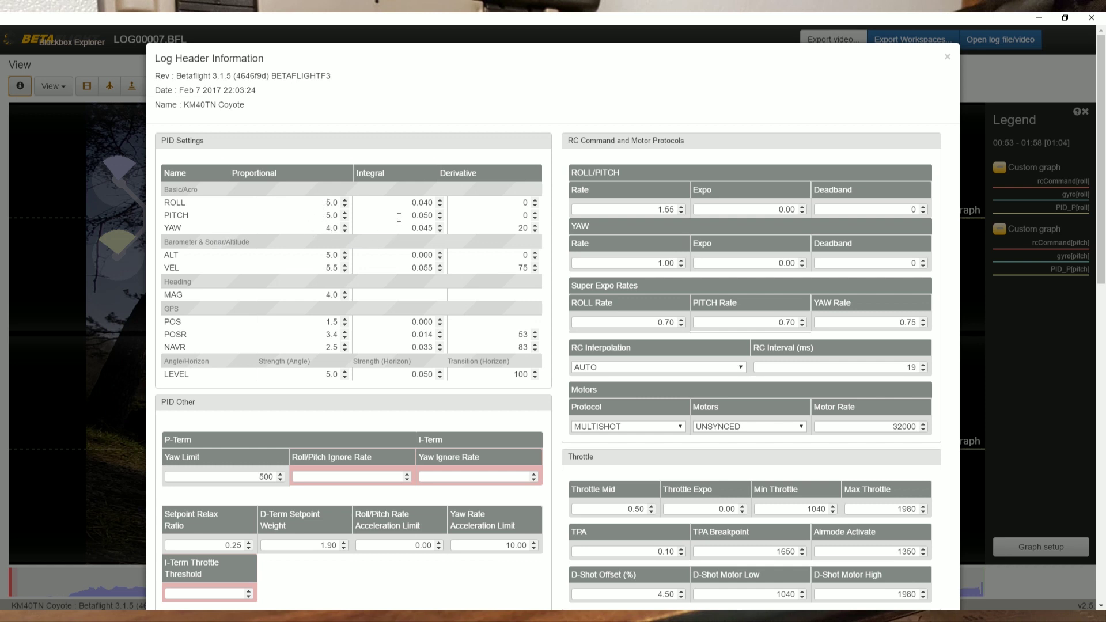
left_click(522, 214)
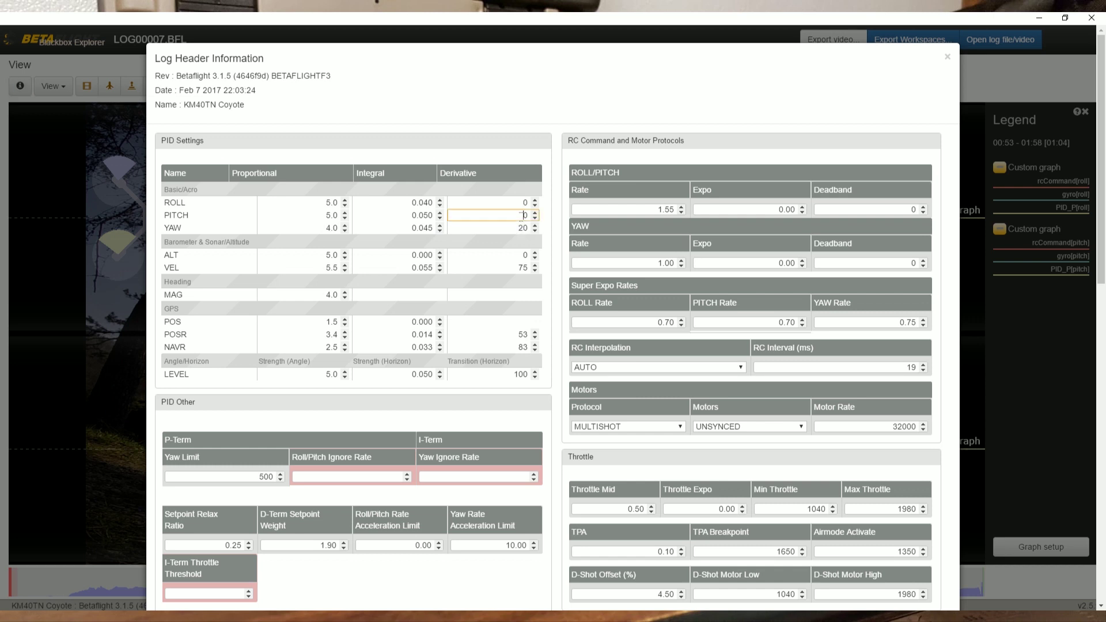
left_click(504, 205)
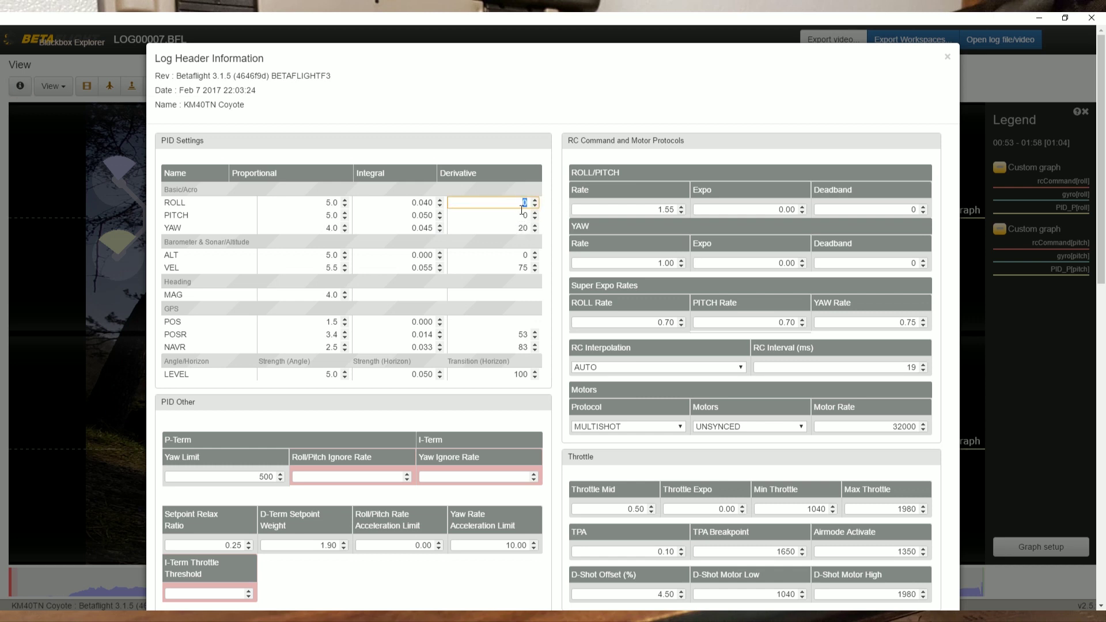
left_click(519, 212)
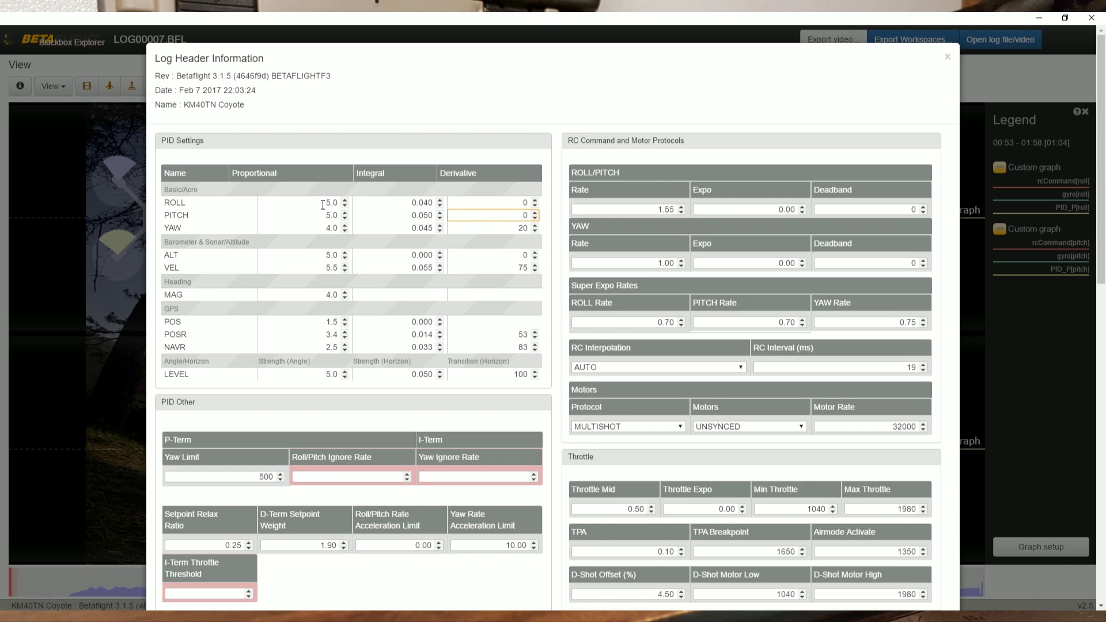
key("Escape")
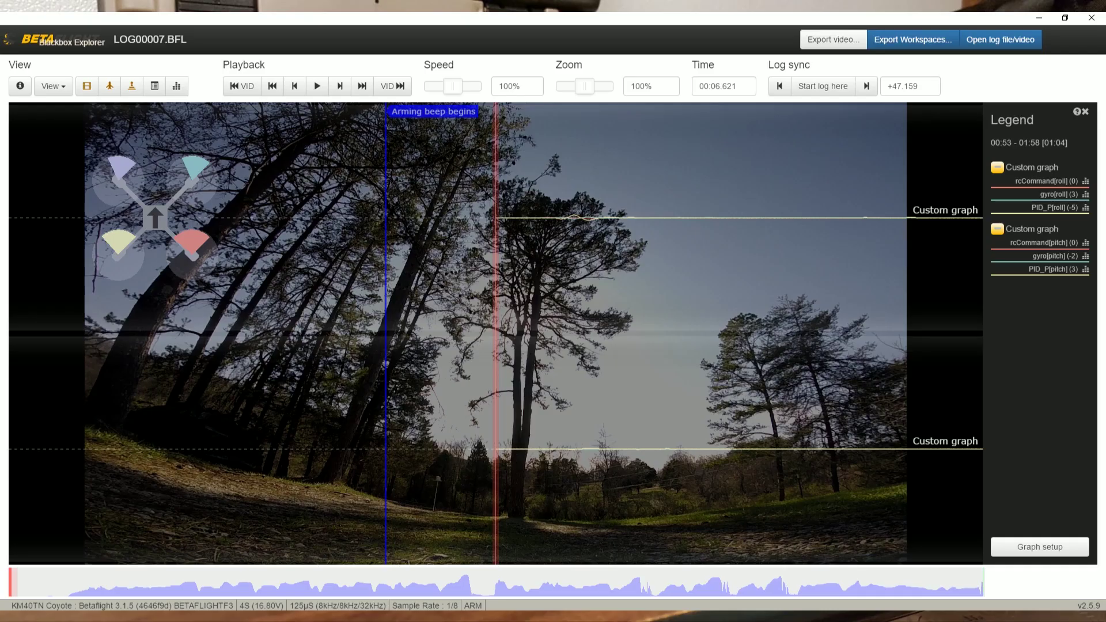
Play the flight log with the craft overlay hidden and pause it at about 00:13.3.
key("space")
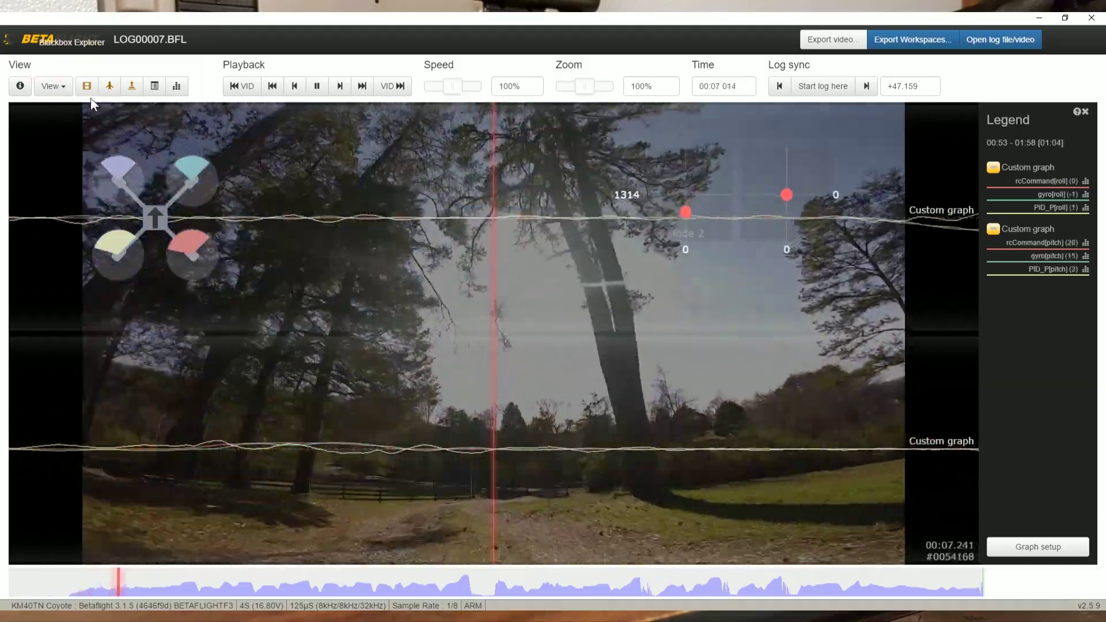
left_click(107, 85)
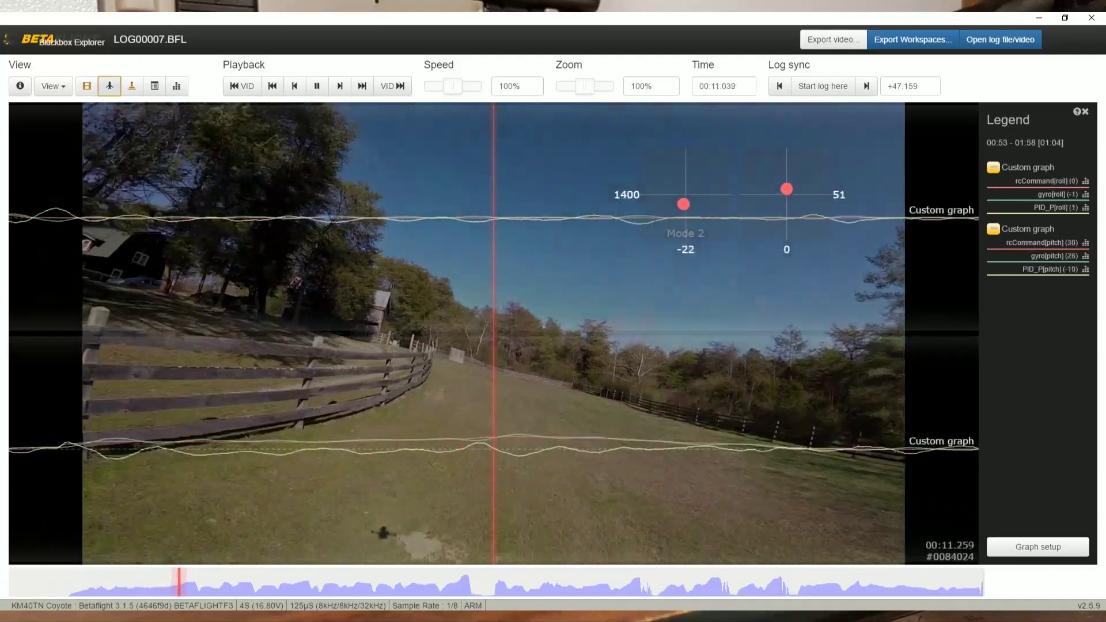
key("space")
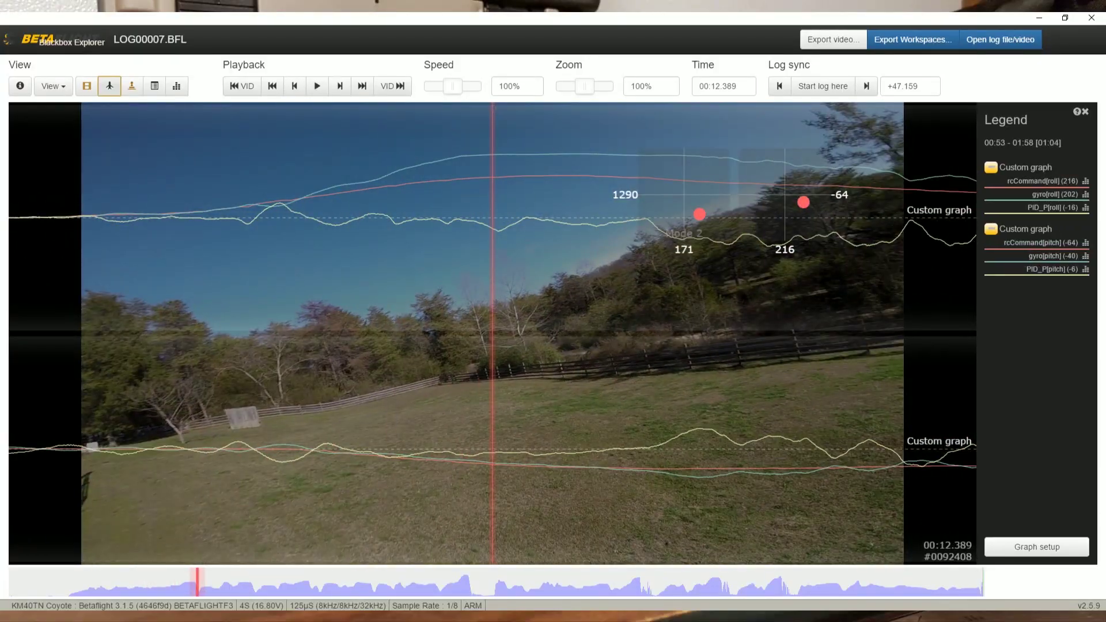
key("space")
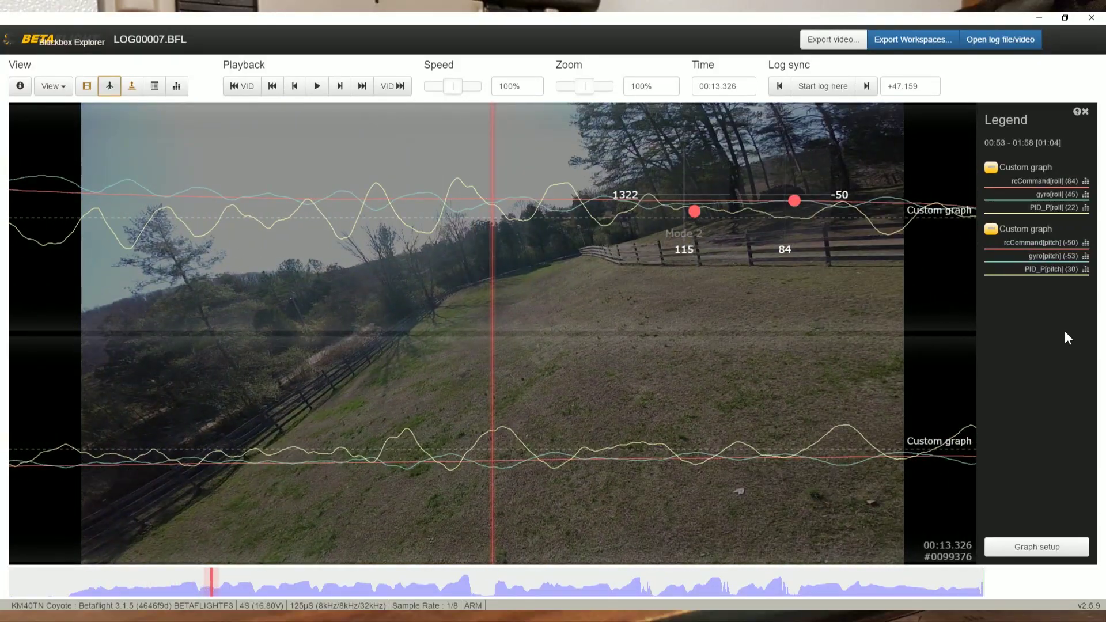
Move the log back to about 00:11.9, just before the roll command starts to rise.
mouse_move(357, 471)
left_mouse_down()
mouse_move(323, 485)
mouse_move(744, 486)
mouse_move(912, 465)
left_mouse_up()
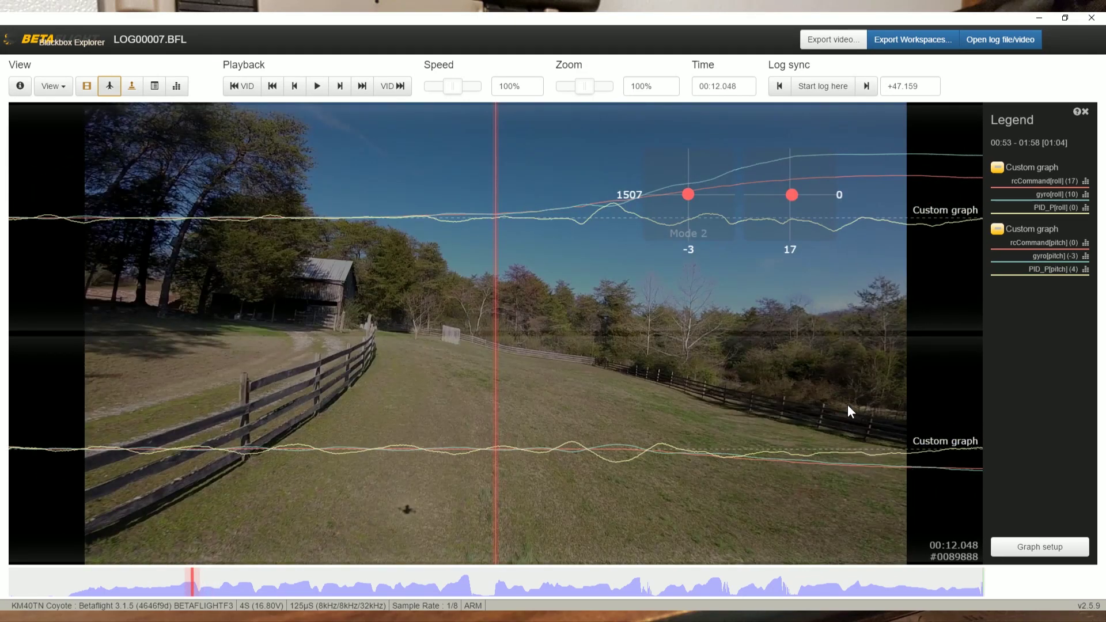
left_click_drag(563, 227, 596, 229)
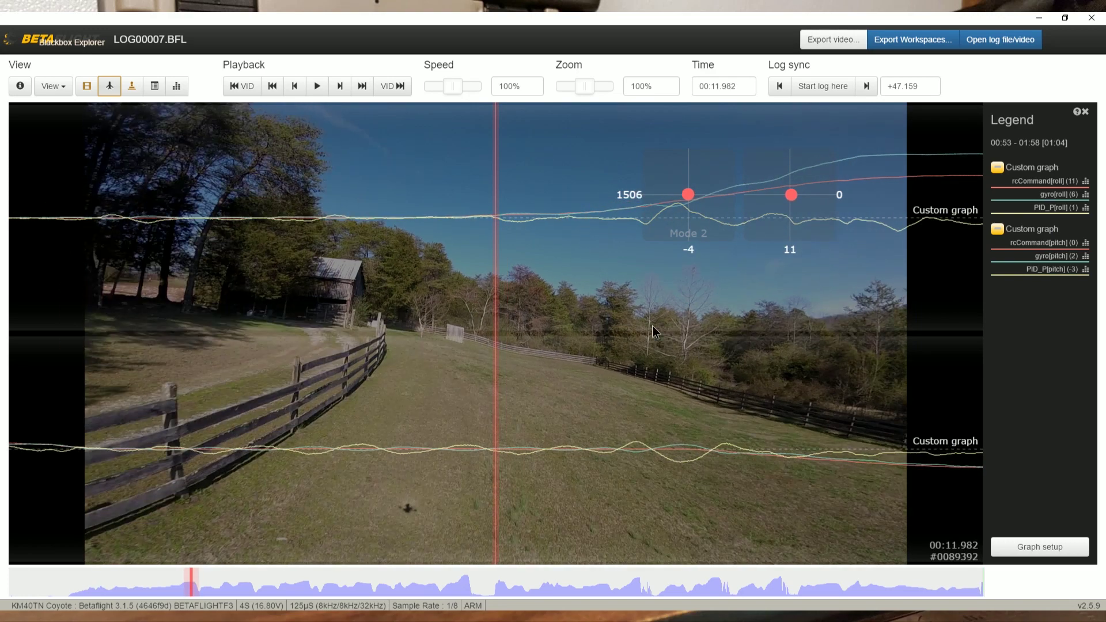
left_click_drag(652, 326, 676, 324)
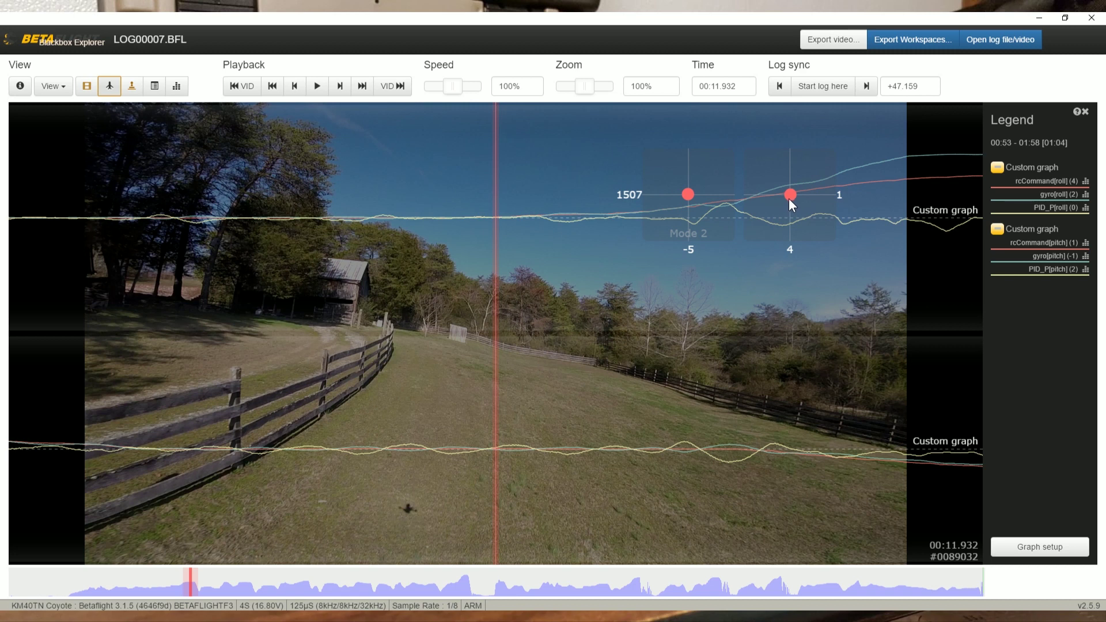
Set the playback speed to 25%, replay the roll segment and pause at about 00:12.4.
left_click_drag(452, 85, 435, 86)
key("space")
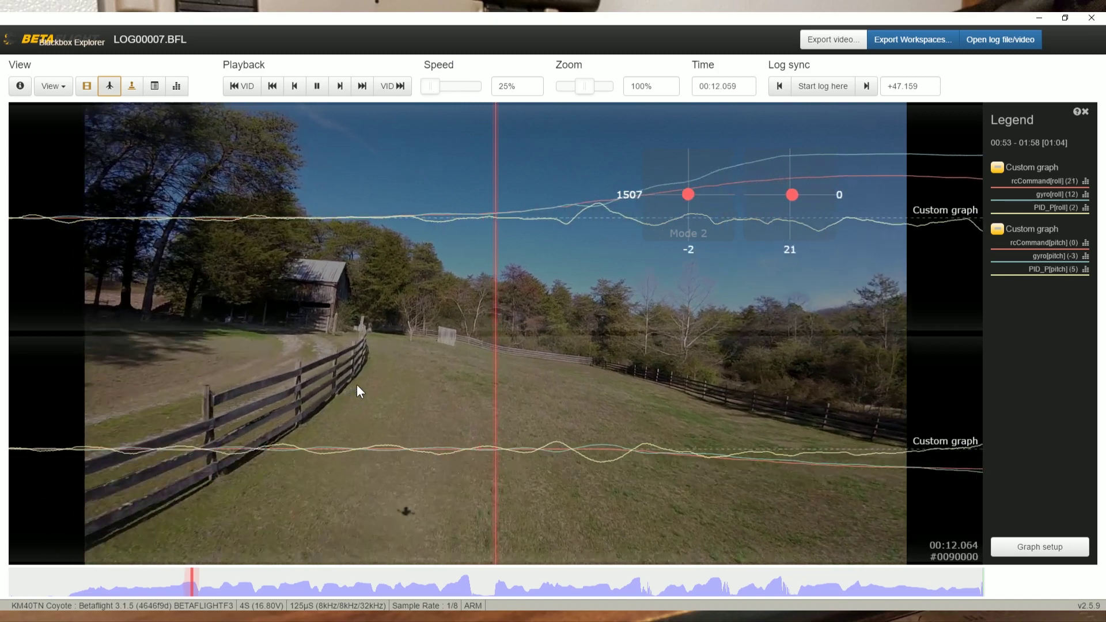
key("space")
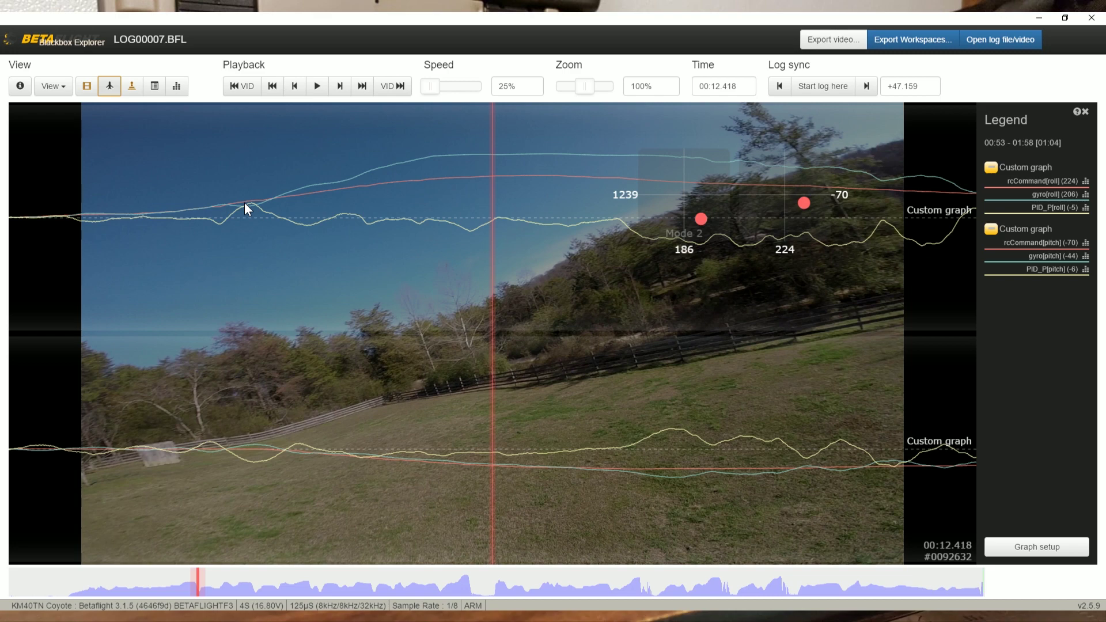
Move the log back to about 00:11.98, just before the roll command rises, and set the graph zoom to 90%.
left_click_drag(244, 202, 419, 268)
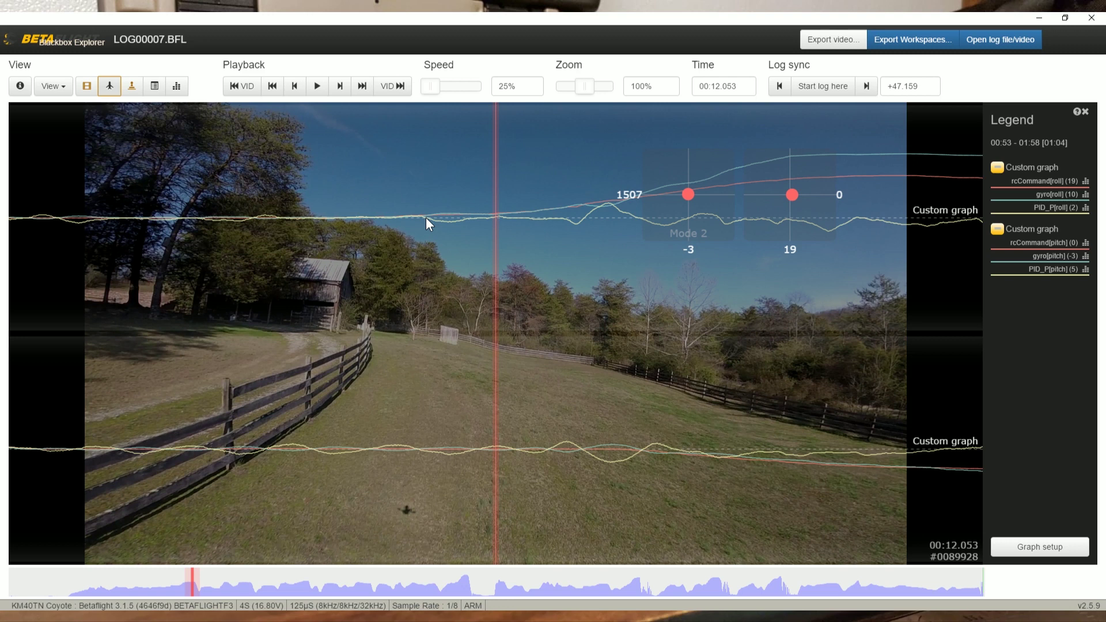
left_click_drag(426, 217, 460, 225)
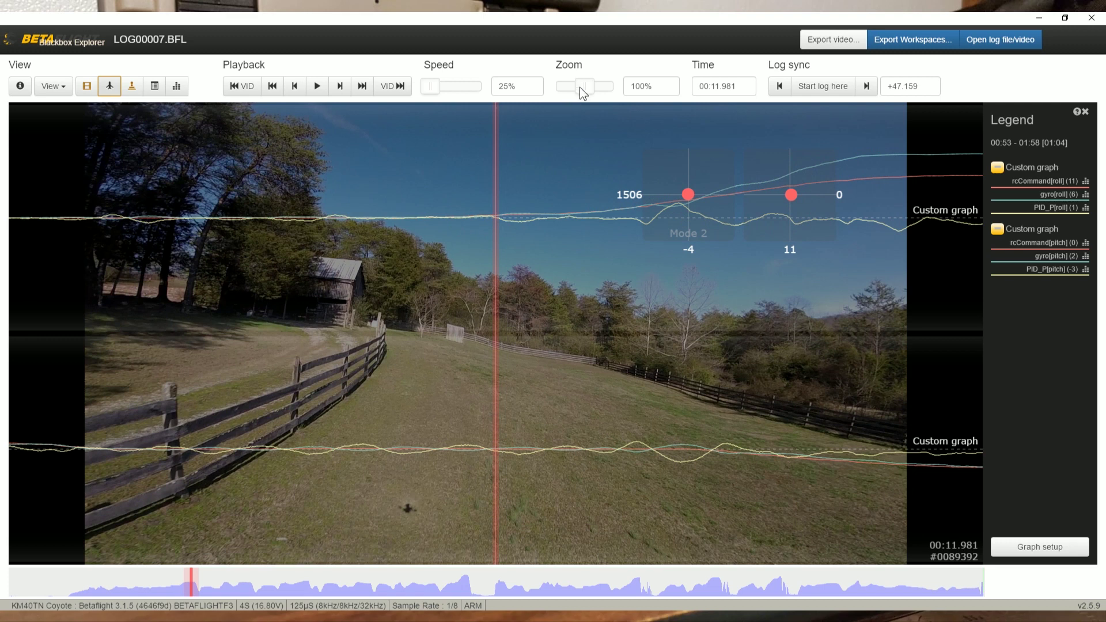
left_click_drag(579, 87, 592, 85)
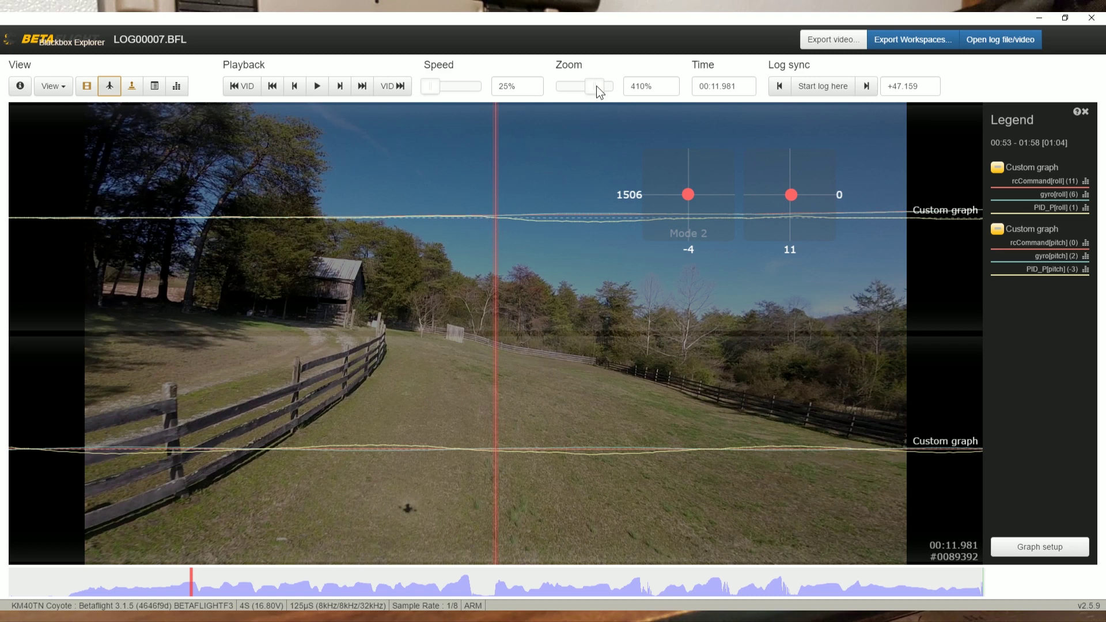
left_click_drag(597, 85, 582, 88)
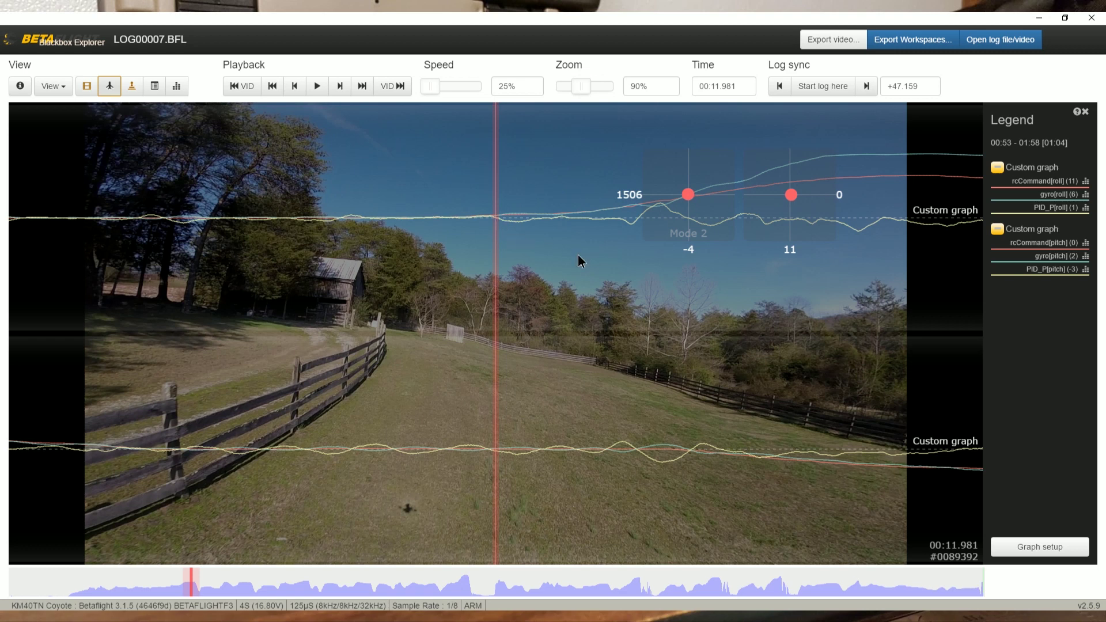
Step through the log frame by frame around the start of the roll command, stopping at 00:12.004.
key("Left")
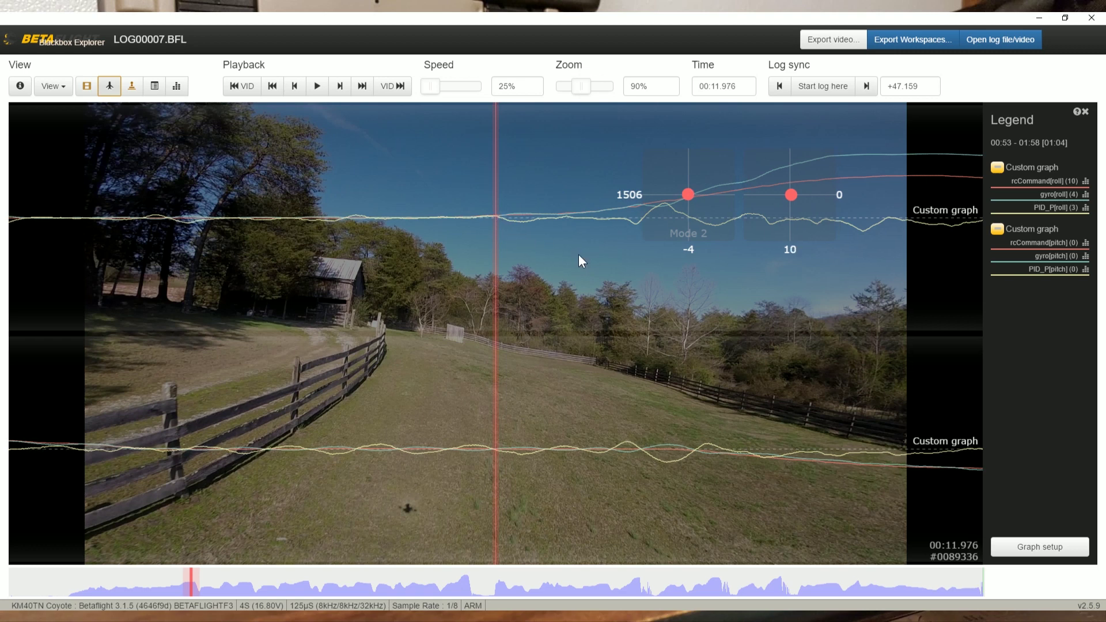
key("Right")
key("Right")
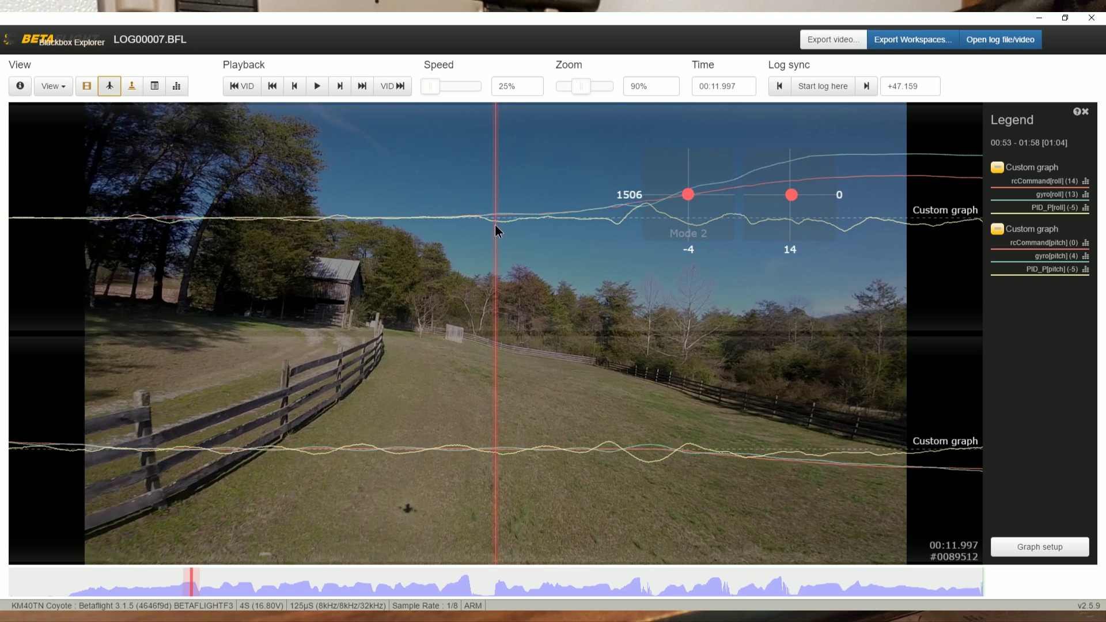
key("Right")
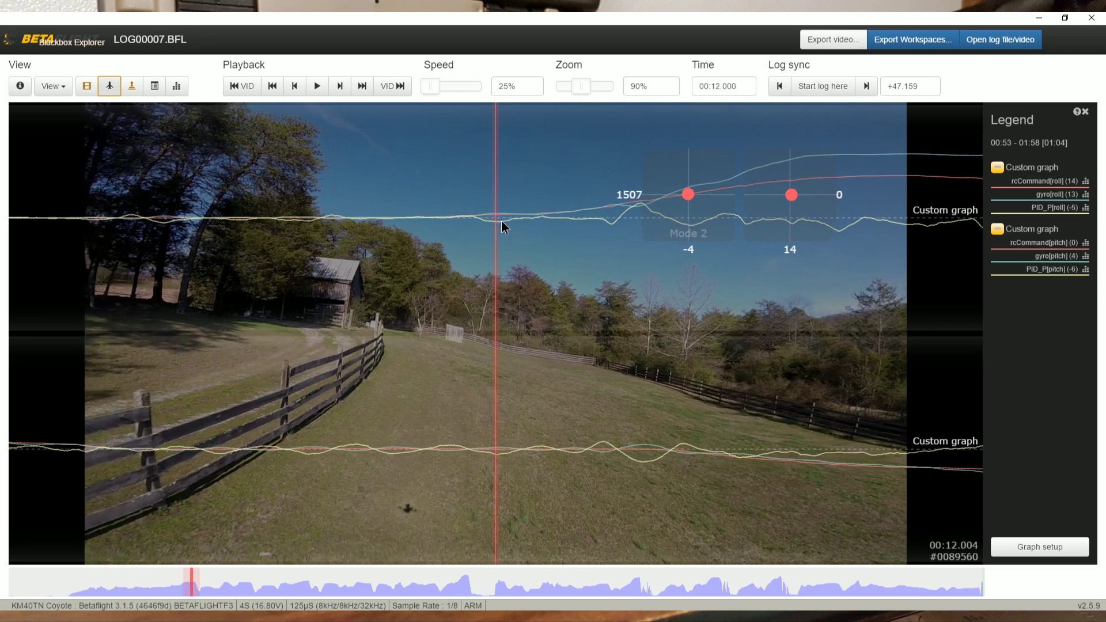
key("Right")
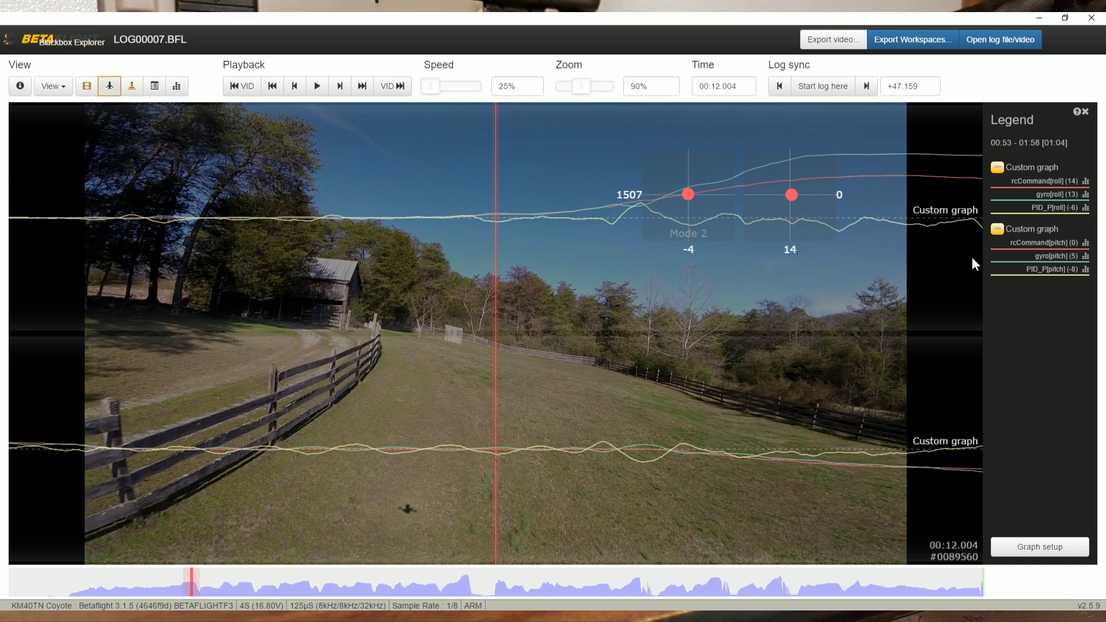
Compare the roll command, gyro and P-term traces through the roll onset between about 00:12.0 and 00:12.5.
left_click_drag(922, 315, 850, 318)
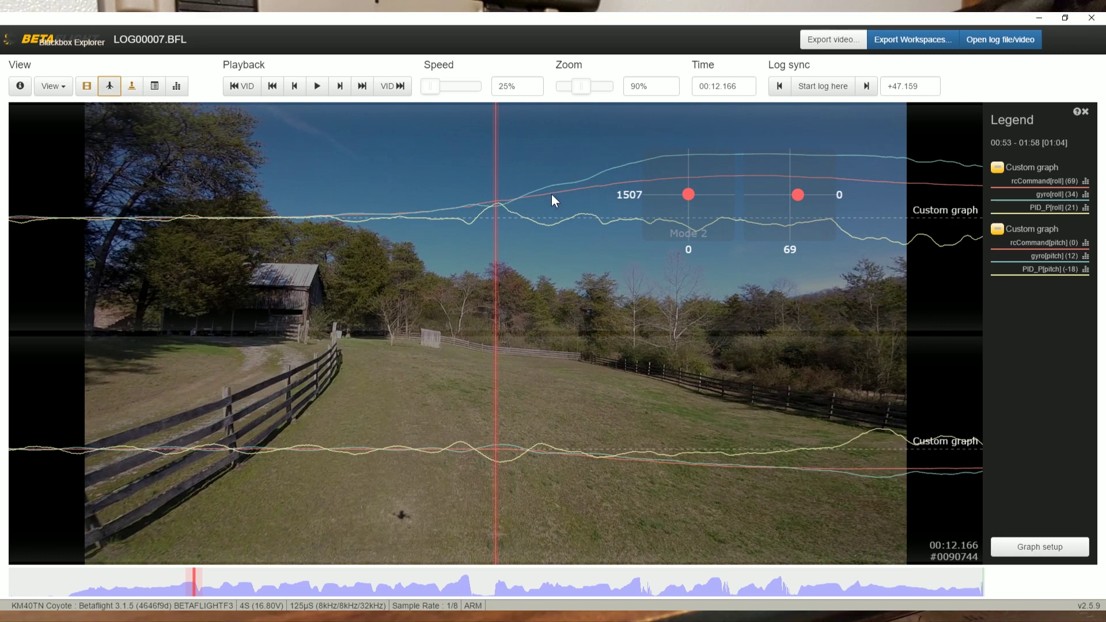
left_click_drag(747, 316, 439, 185)
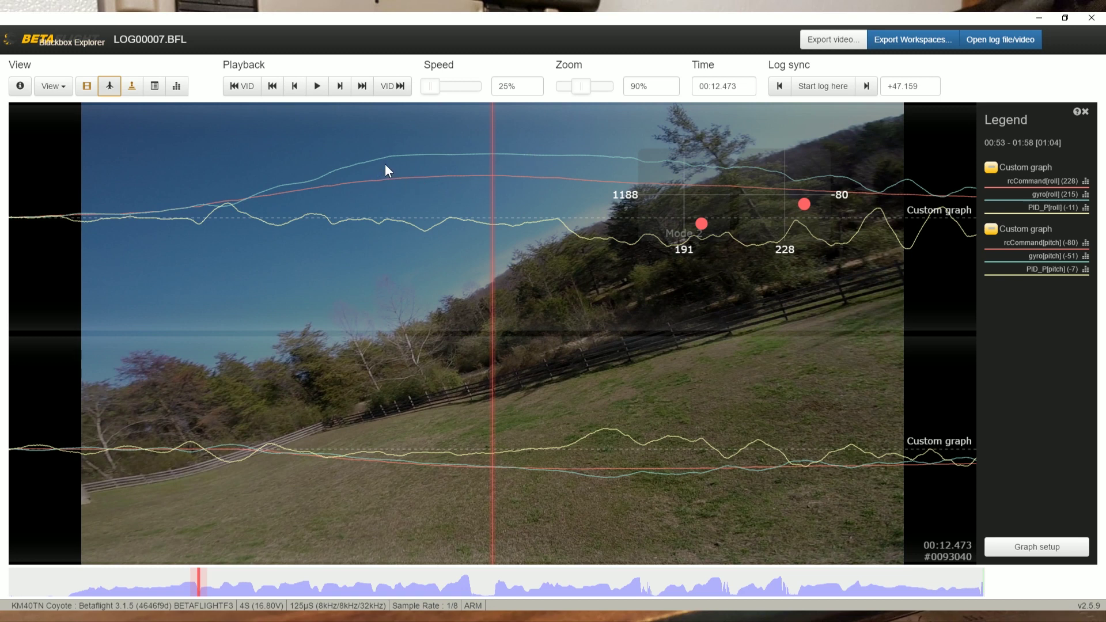
left_click_drag(641, 340, 612, 338)
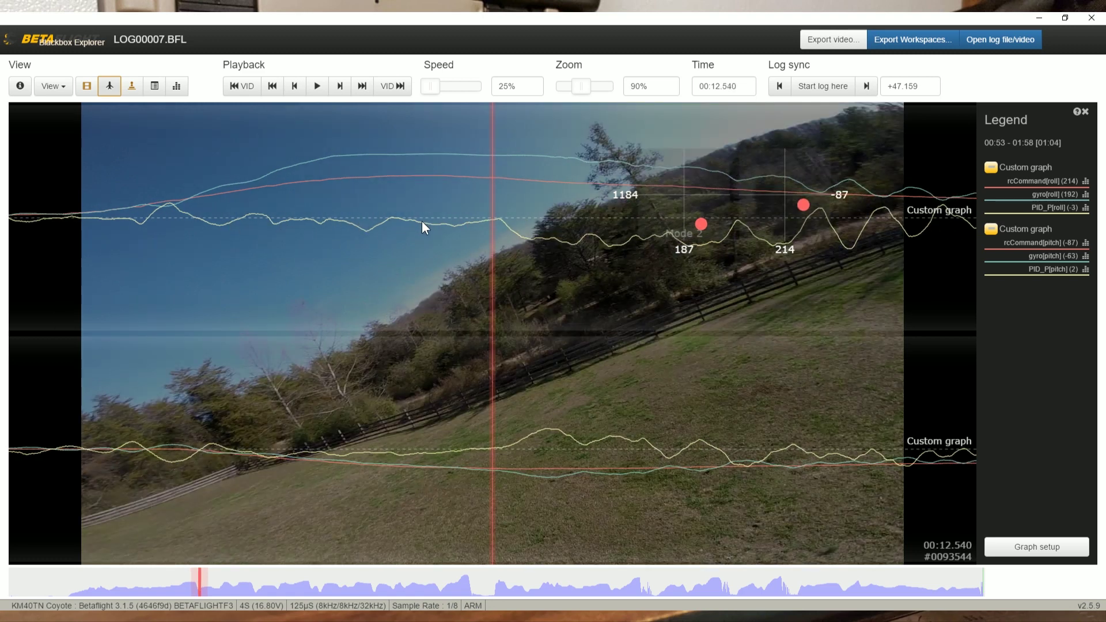
left_click_drag(343, 220, 546, 231)
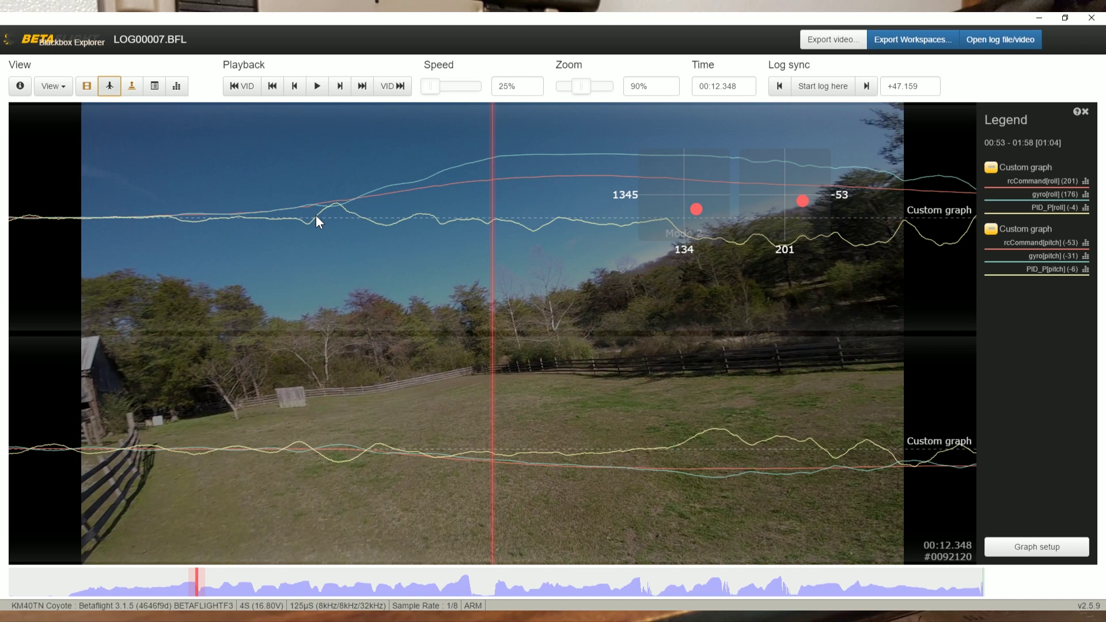
scroll(547, 325, "down", 5)
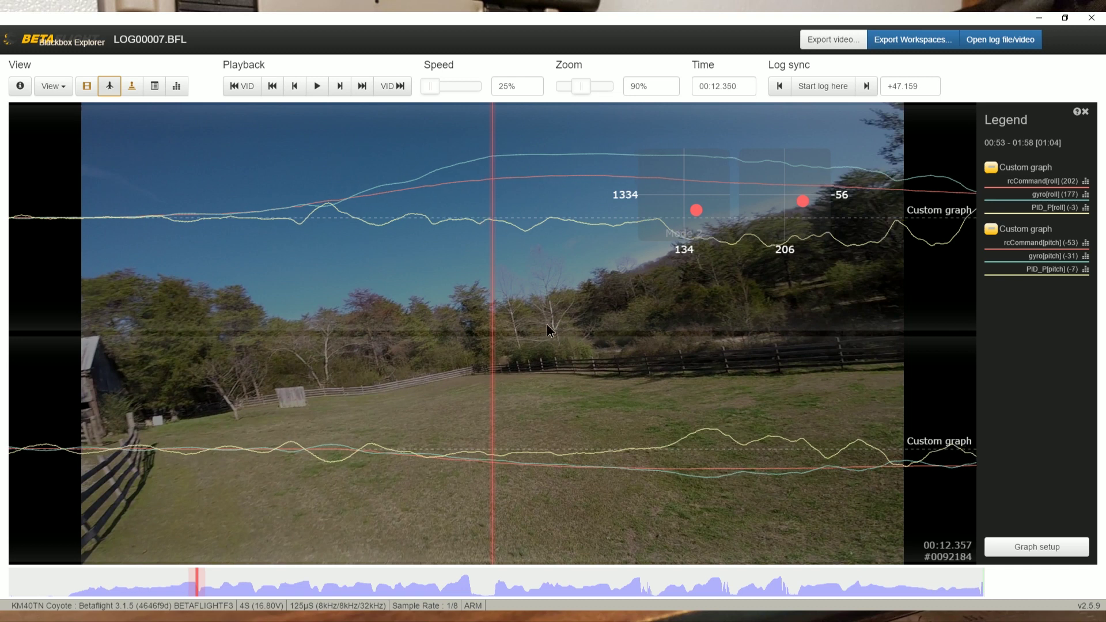
scroll(500, 337, "down", 3)
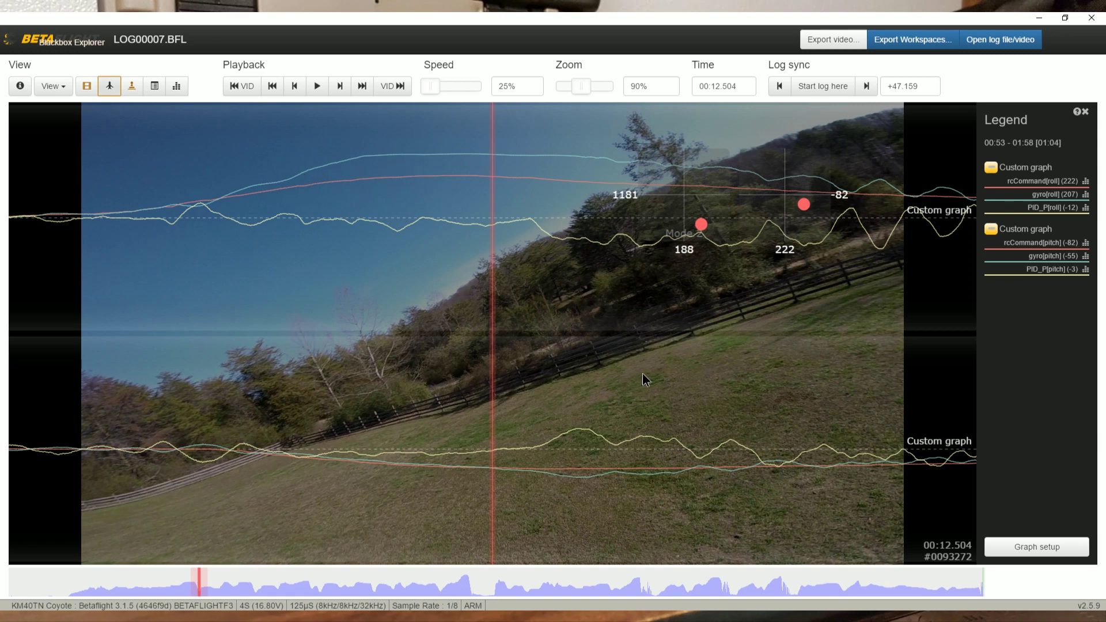
Replay the roll segment at 25% speed, pause at about 00:12.90 and move the log back to 00:12.885.
left_click_drag(642, 374, 787, 350)
left_click(315, 88)
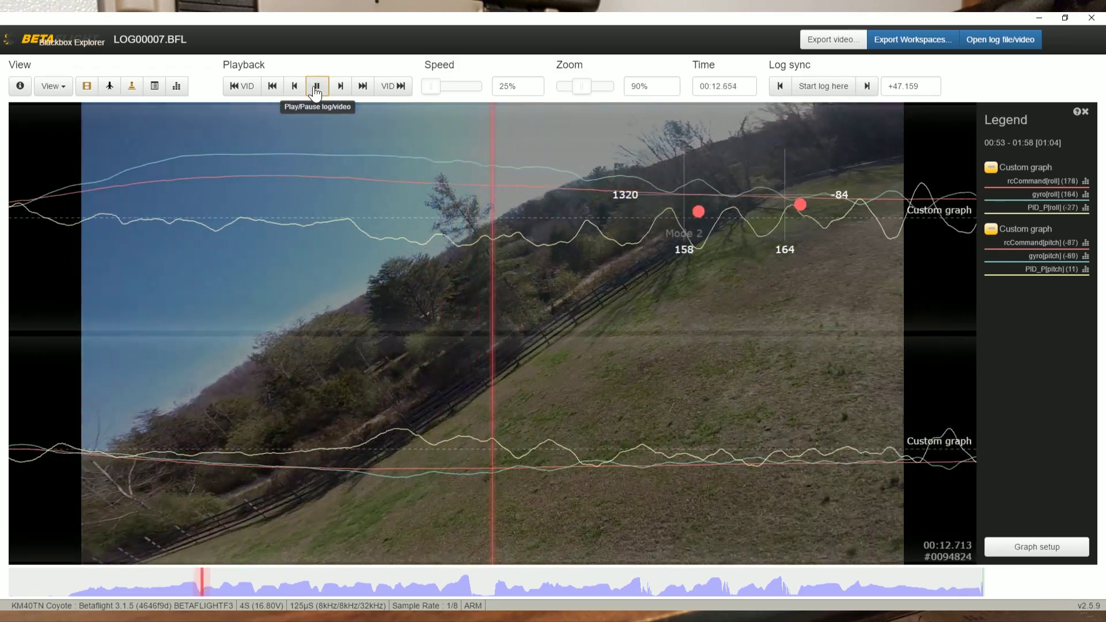
left_click(316, 86)
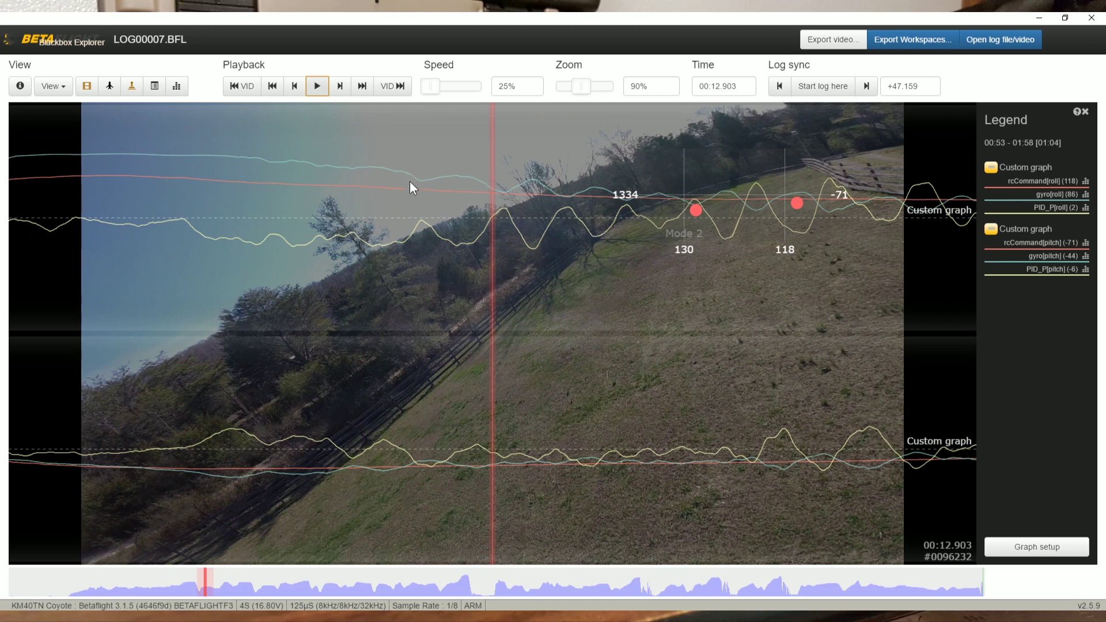
left_click_drag(448, 191, 468, 191)
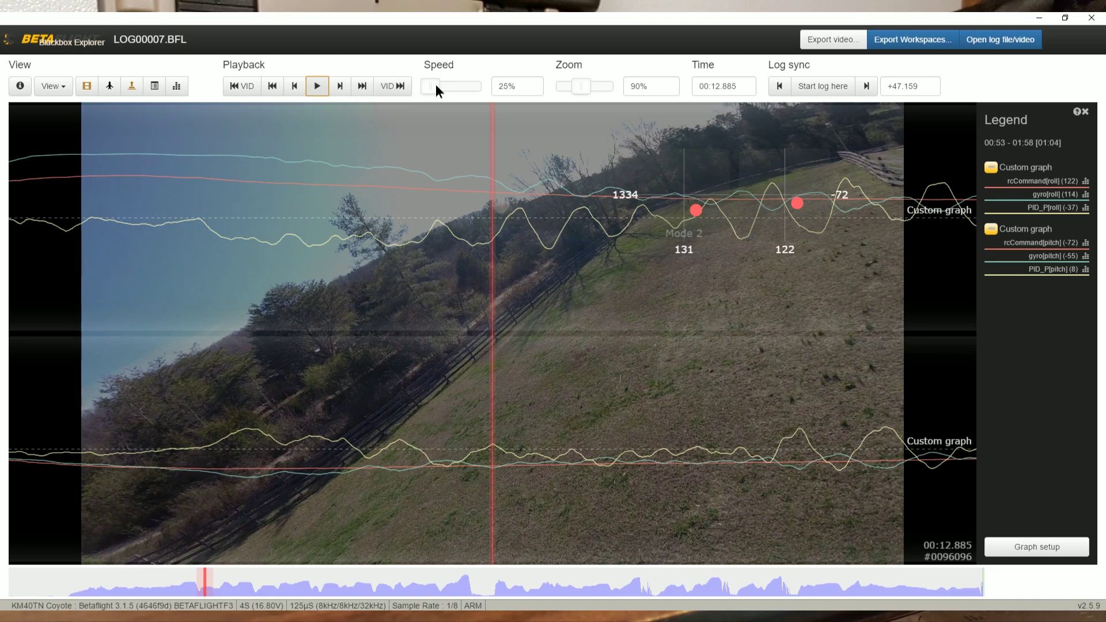
Set the playback speed to 50%, replay the log past 00:13.8 and move it back to about 00:12.6.
left_click_drag(436, 83, 443, 85)
left_click(323, 93)
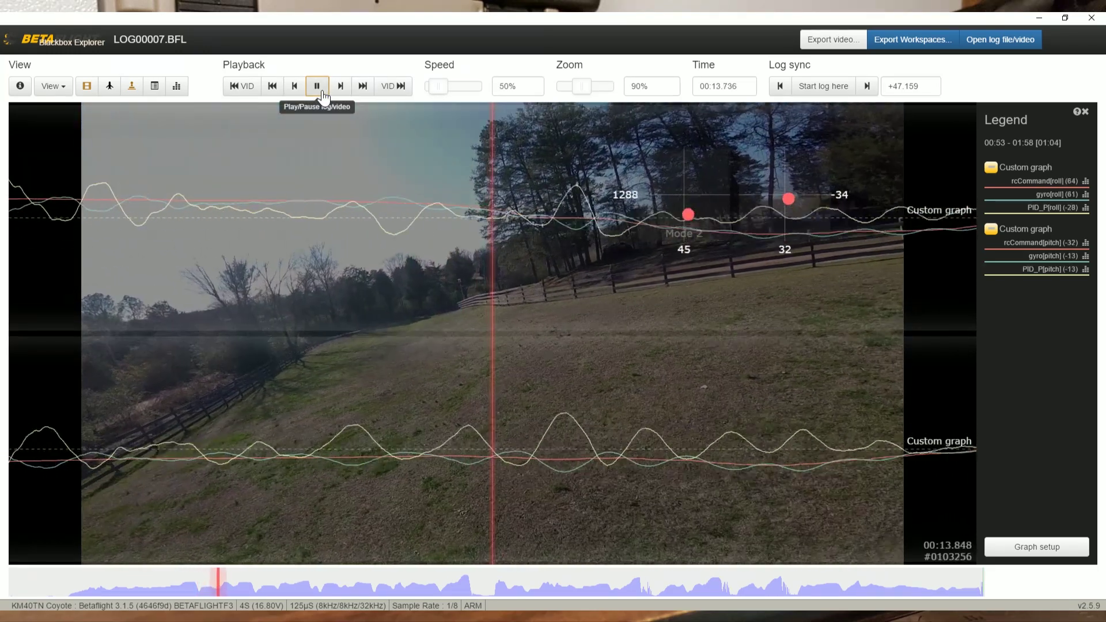
left_click_drag(289, 325, 371, 329)
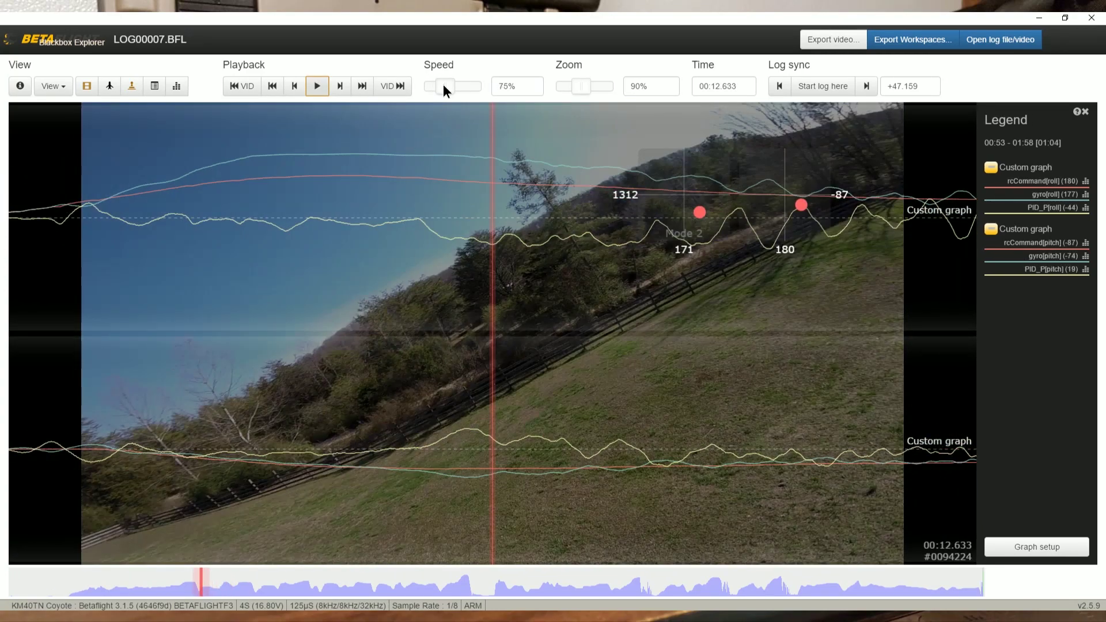
Set the playback speed to 100% and replay the roll segment from about 00:12.2 to just past 00:13.7.
left_click_drag(448, 85, 451, 84)
left_click_drag(368, 251, 540, 275)
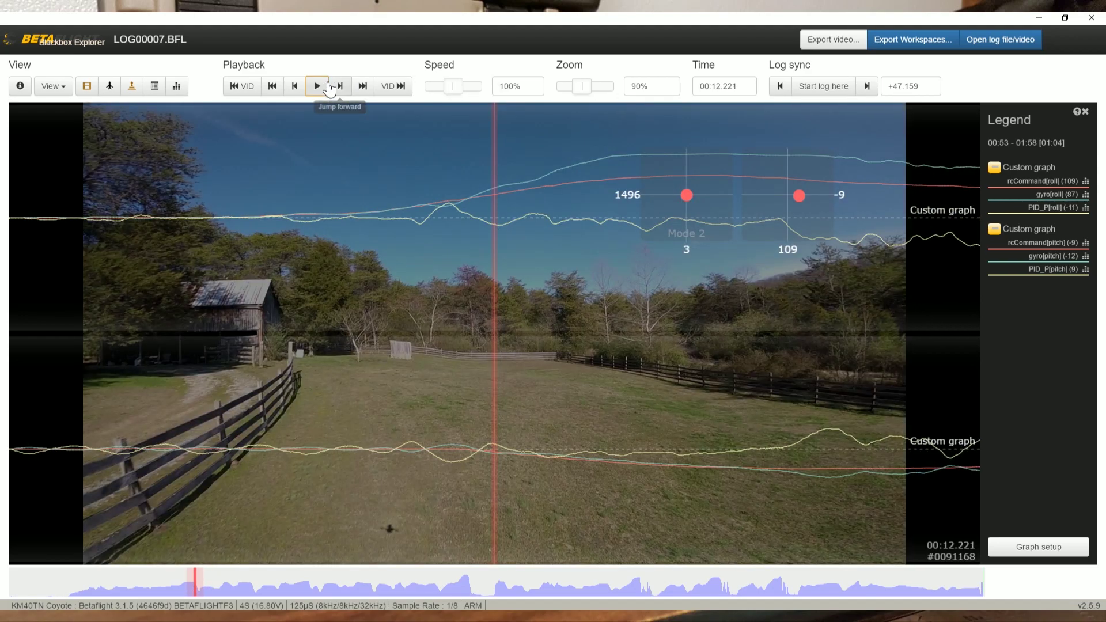
left_click(318, 85)
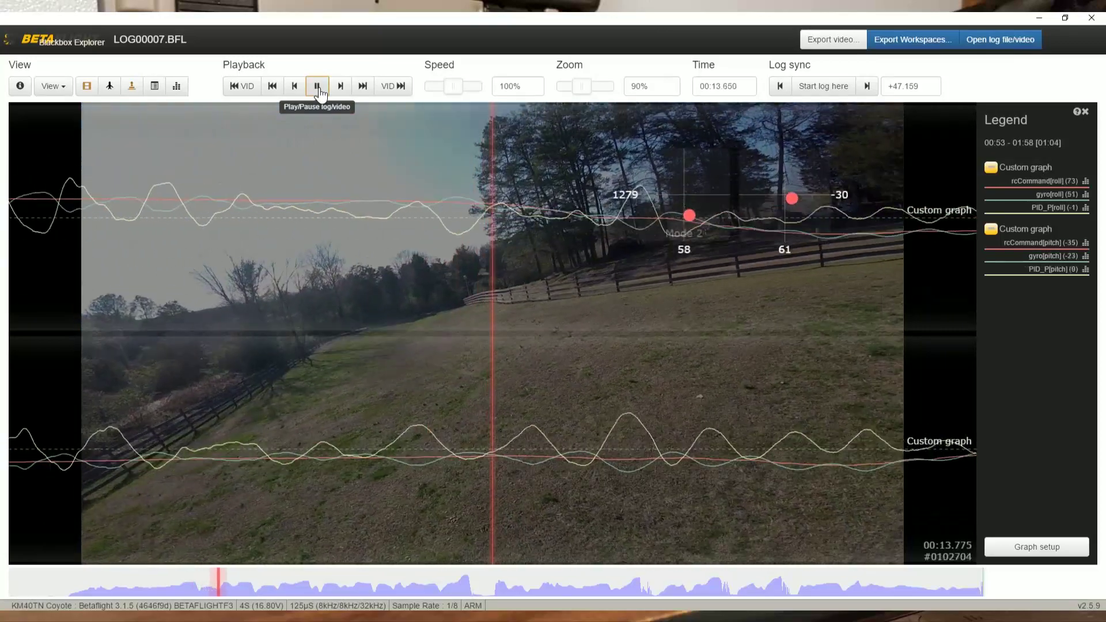
left_click(320, 90)
Examine the roll gyro and P-term traces as the roll command eases off, between about 00:12.86 and 00:12.94.
left_click_drag(338, 276, 815, 291)
left_click_drag(625, 328, 648, 320)
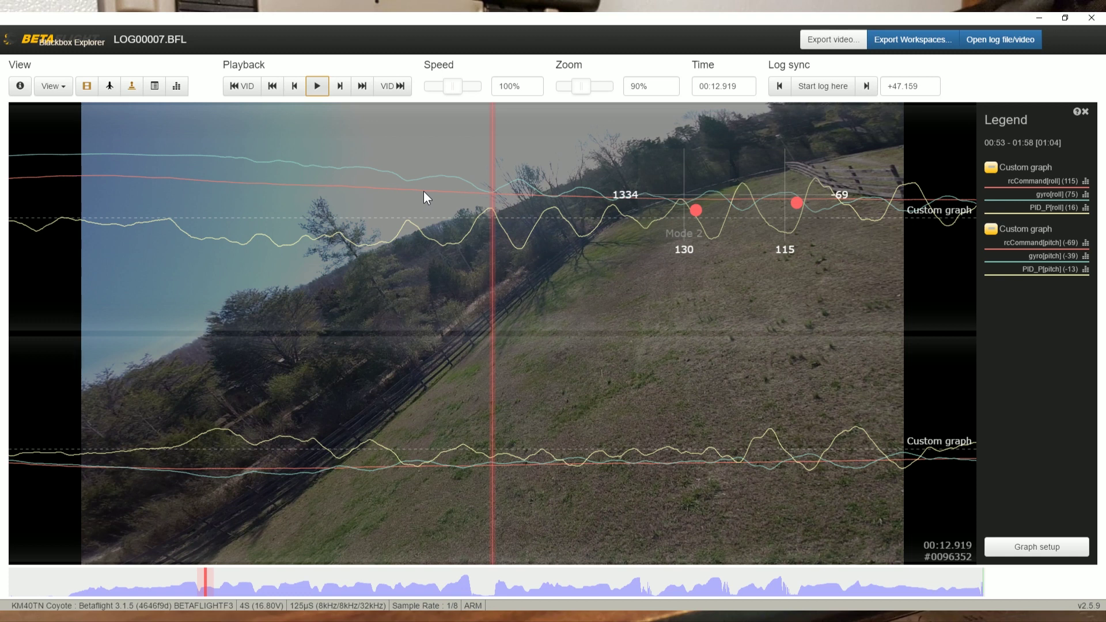
left_click_drag(425, 193, 441, 193)
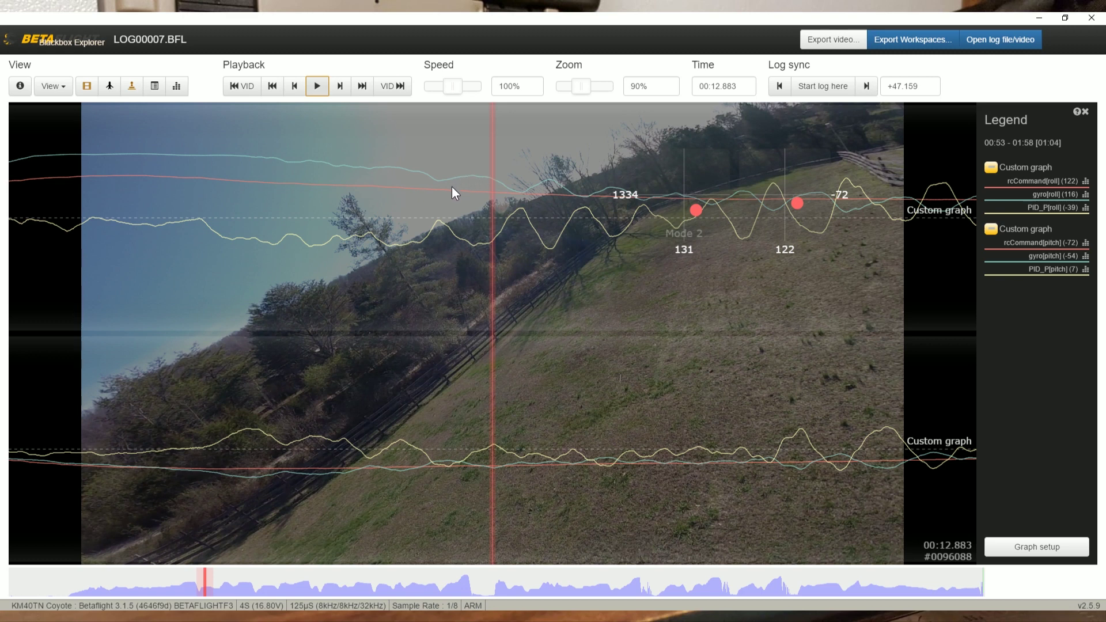
left_click_drag(452, 194, 472, 207)
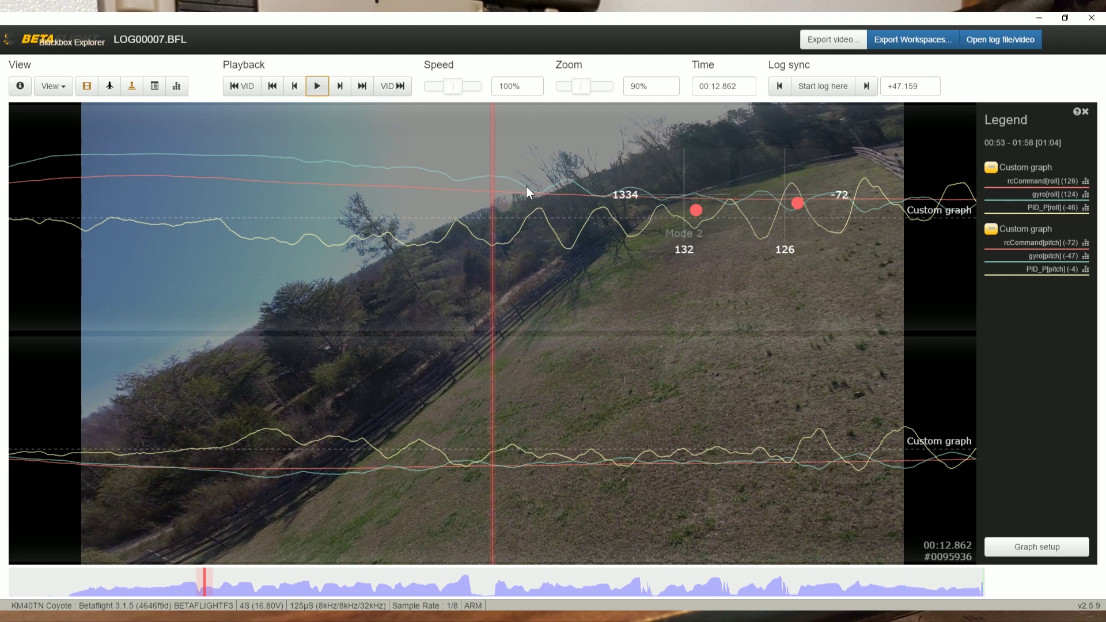
mouse_move(600, 244)
left_mouse_down()
mouse_move(617, 243)
mouse_move(604, 243)
left_mouse_up()
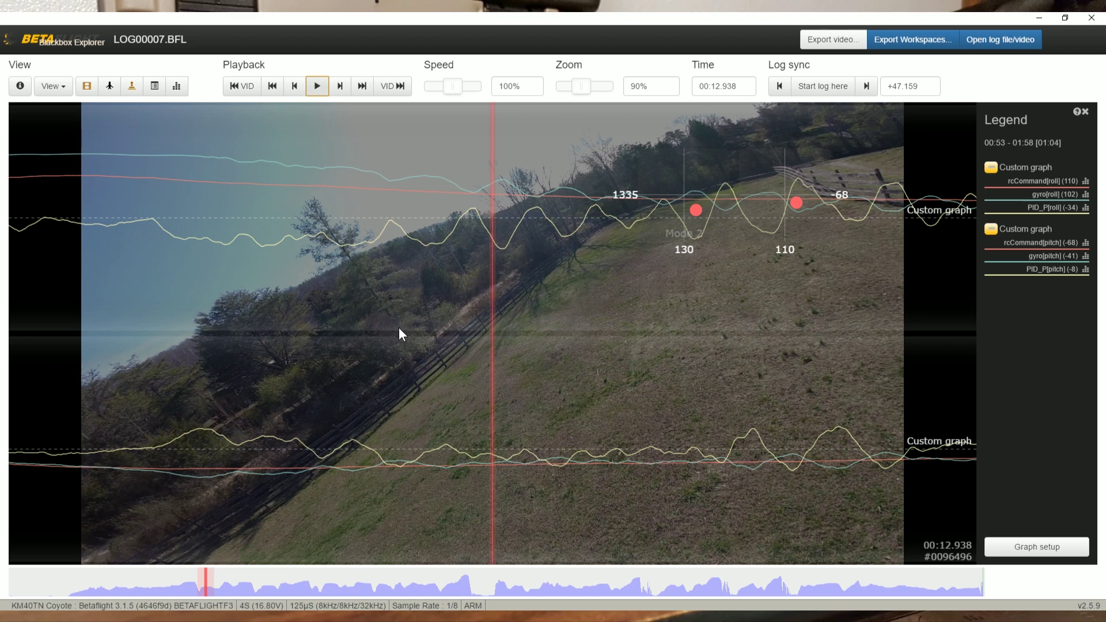
Follow the roll gyro and P-term oscillations from about 00:12.78 through to about 00:13.5.
left_click_drag(399, 330, 582, 247)
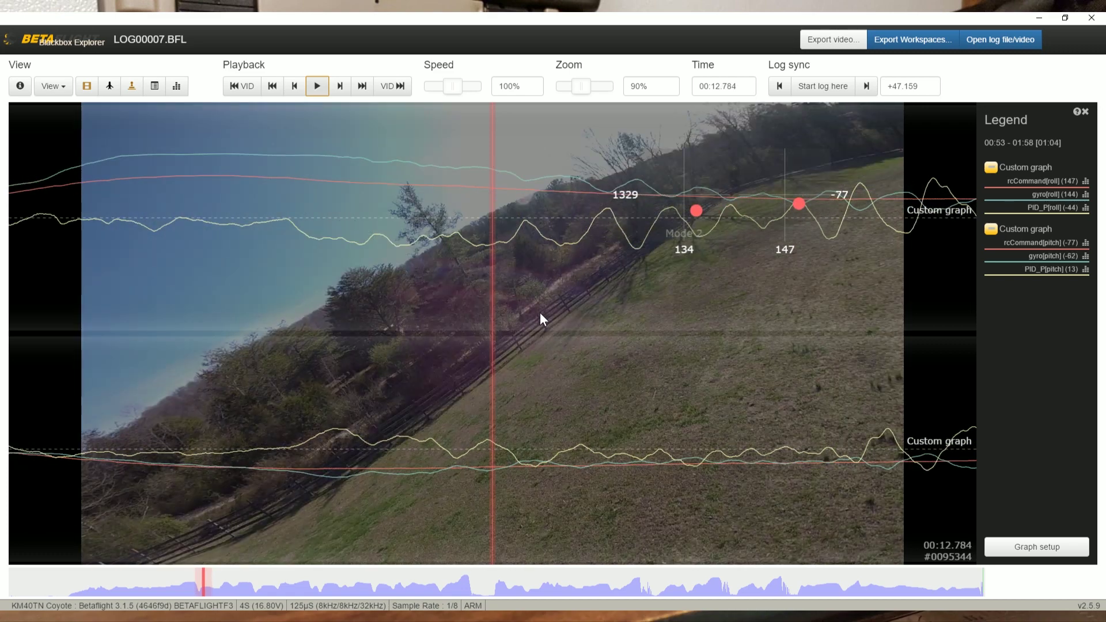
left_click_drag(570, 312, 499, 302)
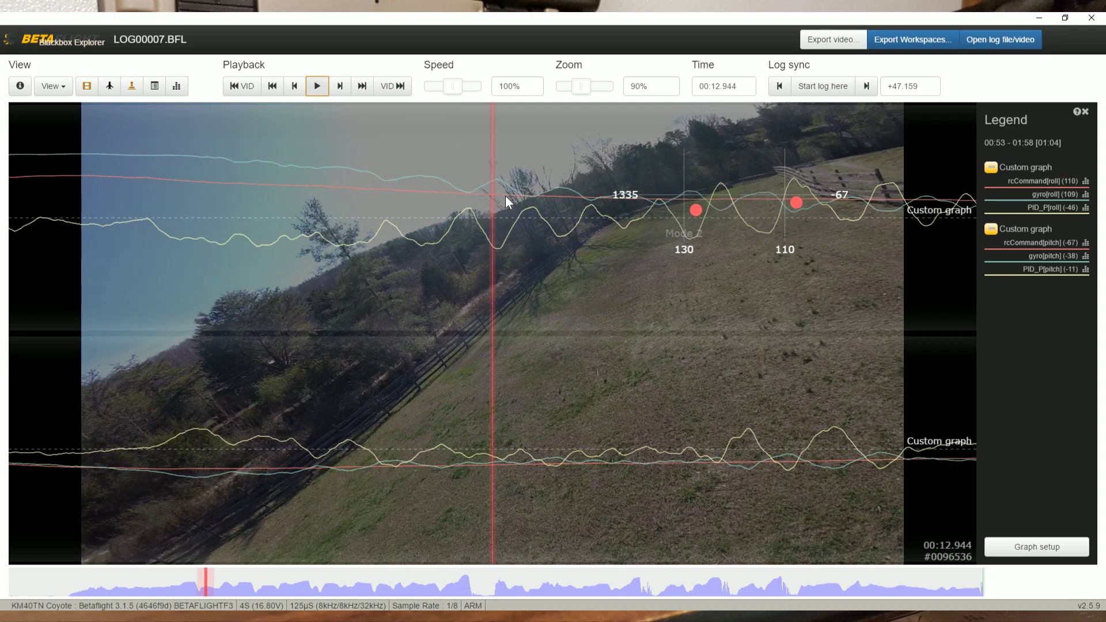
left_click_drag(767, 332, 751, 332)
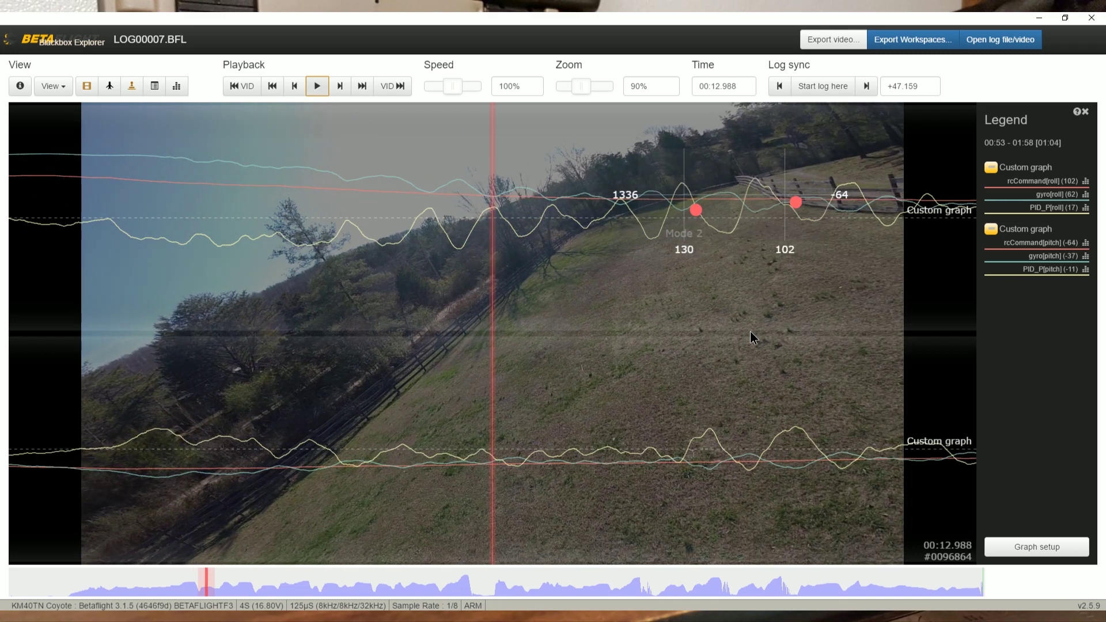
left_click_drag(751, 332, 631, 343)
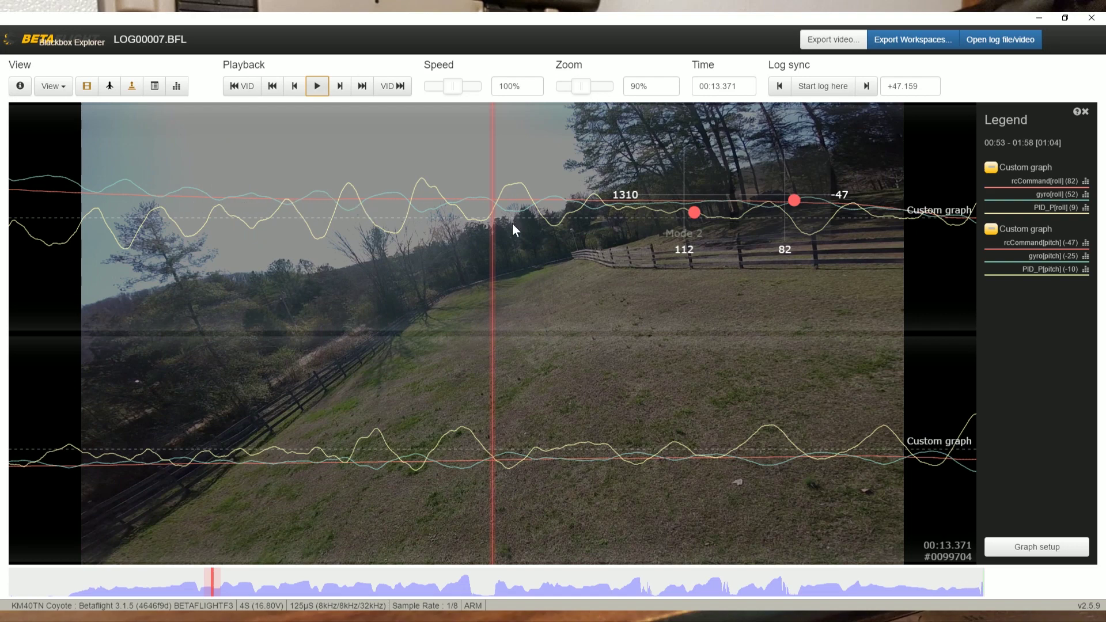
scroll(646, 205, "down", 2)
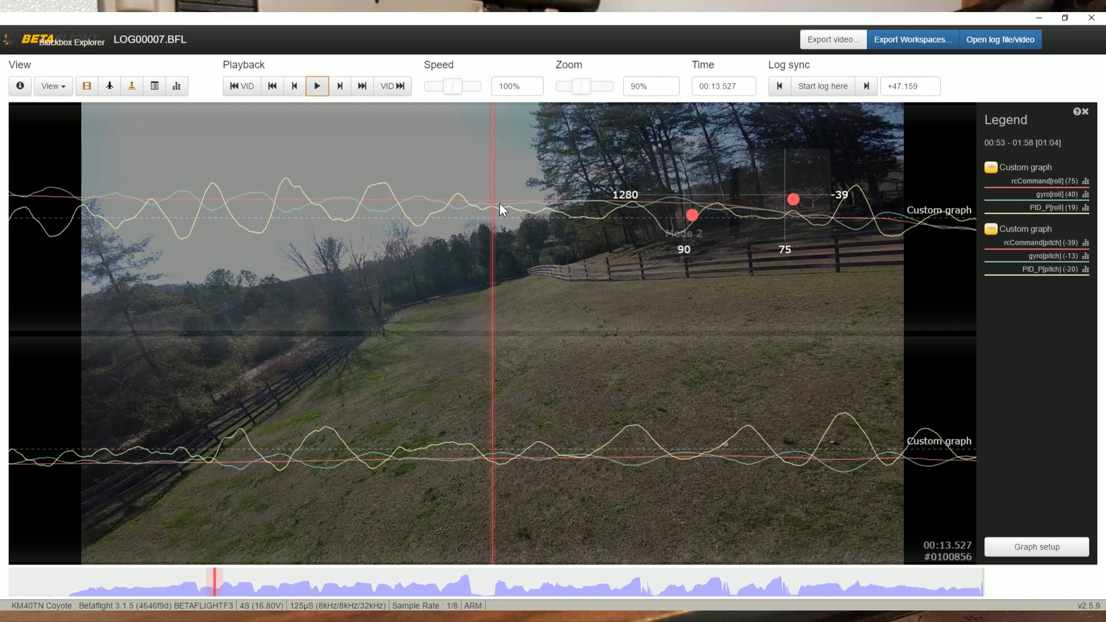
Replay the whole roll from about 00:11.7 to 00:14.5 at 100% speed, and return the log to about 00:12.96.
mouse_move(138, 329)
left_mouse_down()
mouse_move(504, 325)
mouse_move(484, 314)
left_mouse_up()
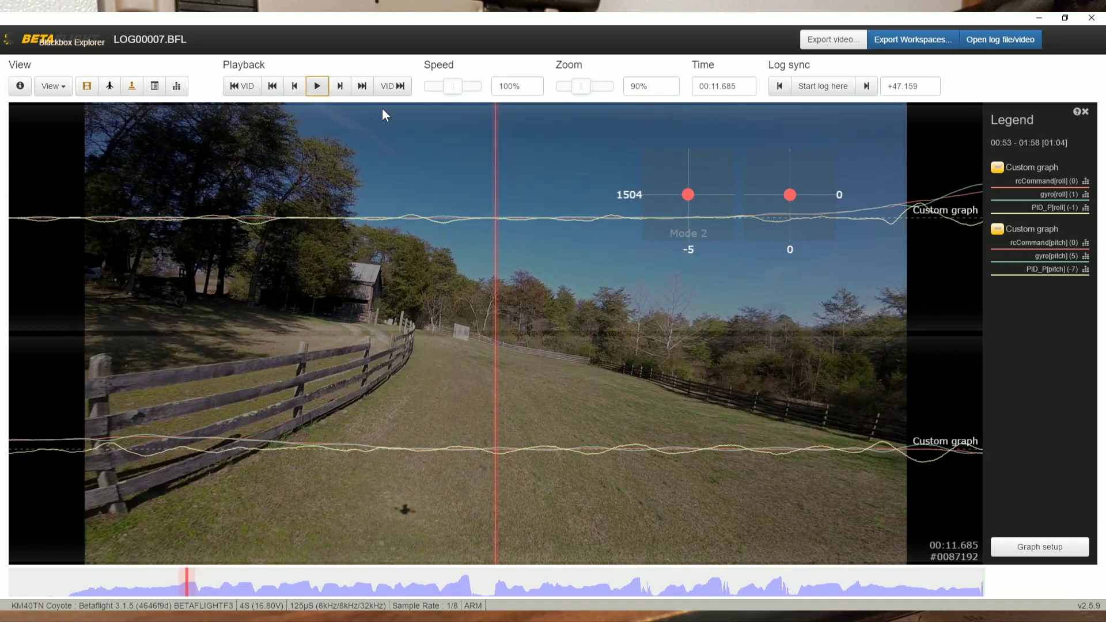
left_click(319, 91)
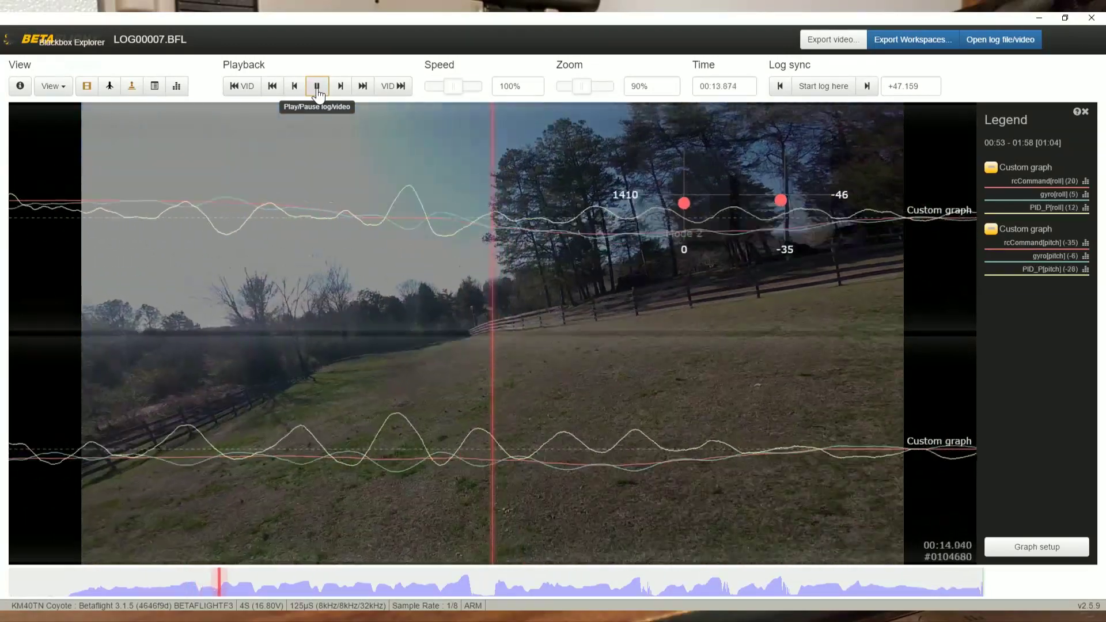
left_click(319, 88)
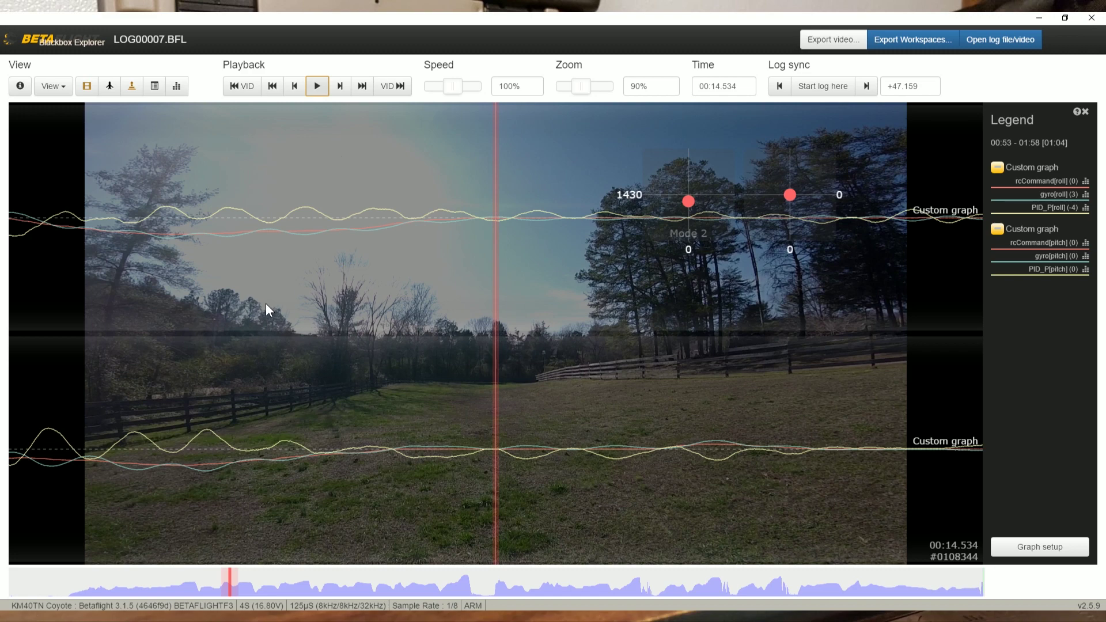
mouse_move(265, 304)
left_mouse_down()
mouse_move(556, 313)
mouse_move(569, 288)
left_mouse_up()
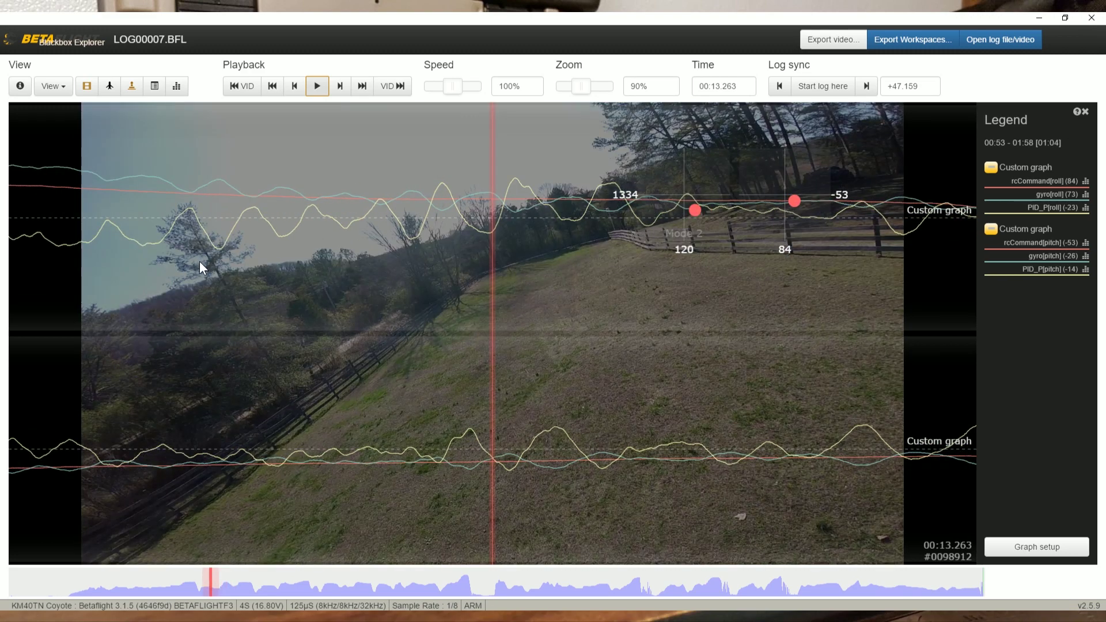
mouse_move(200, 261)
left_mouse_down()
mouse_move(333, 275)
mouse_move(348, 261)
left_mouse_up()
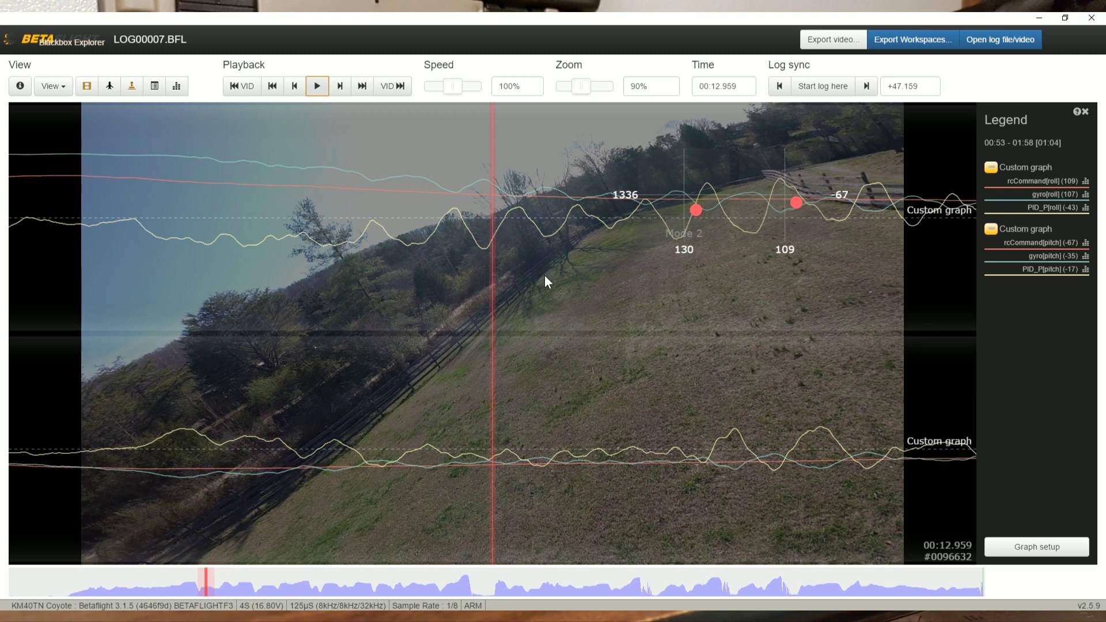
Advance the log to about 00:16.8 and play the segment through to about 00:18.17 at 100% speed.
left_click_drag(743, 326, 78, 266)
left_click_drag(901, 341, 640, 377)
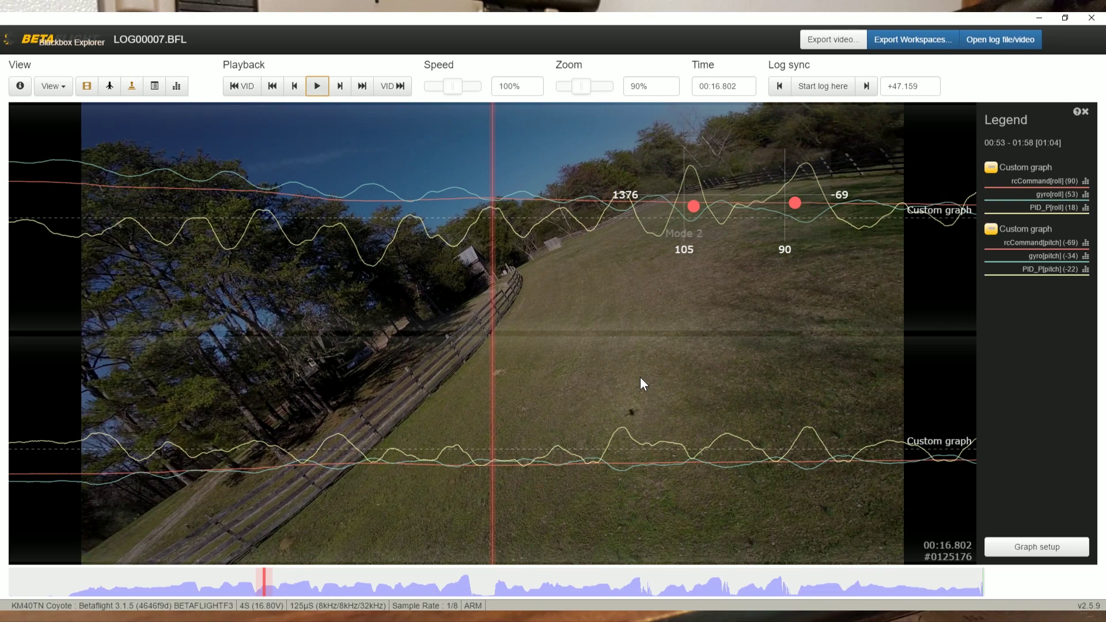
key("space")
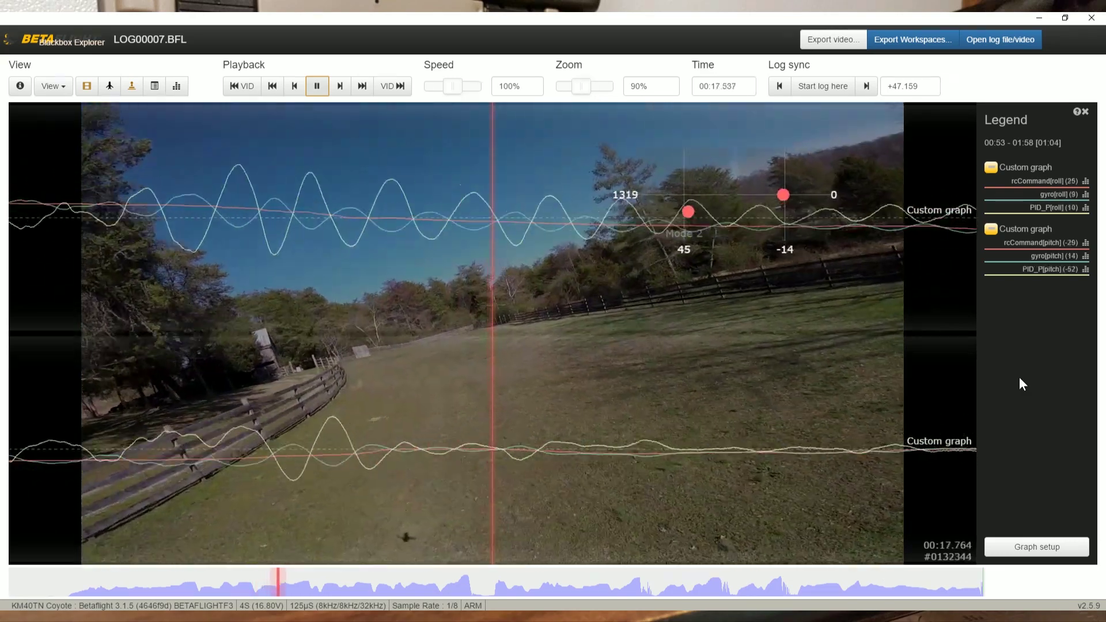
key("space")
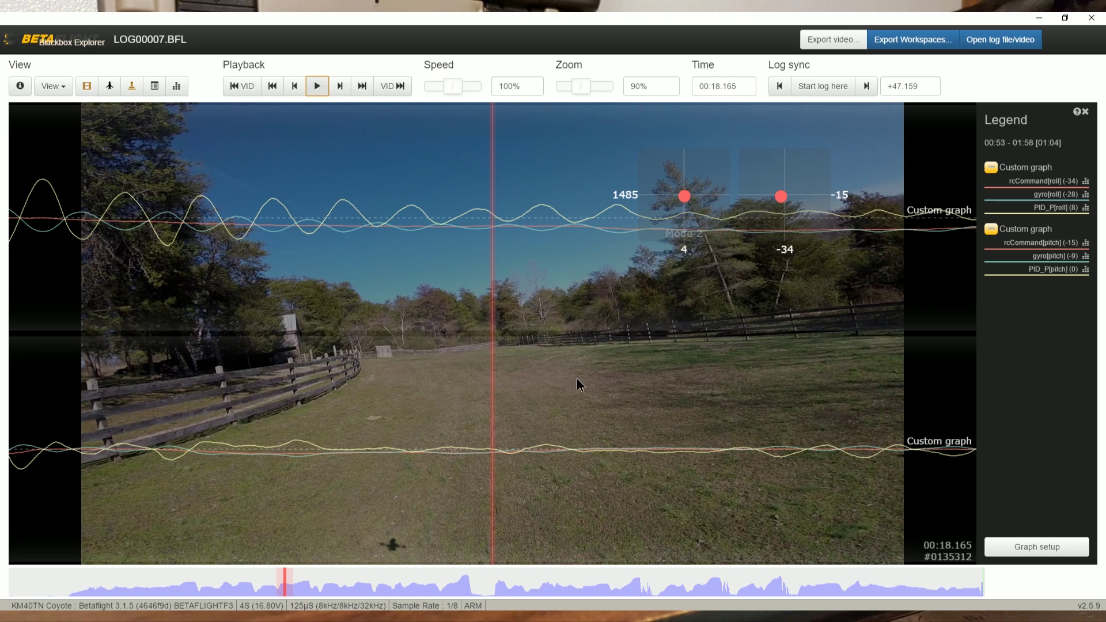
Examine the roll gyro and P-term oscillations as the roll command eases off, between about 00:16.8 and 00:18.1.
left_click_drag(576, 385, 805, 395)
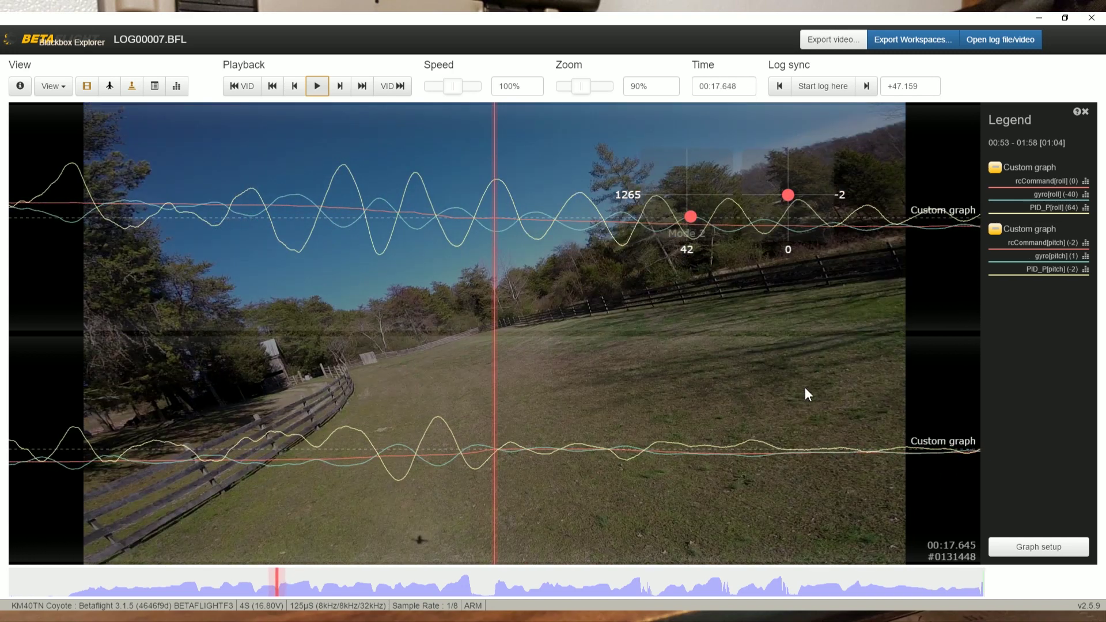
left_click_drag(307, 242, 676, 378)
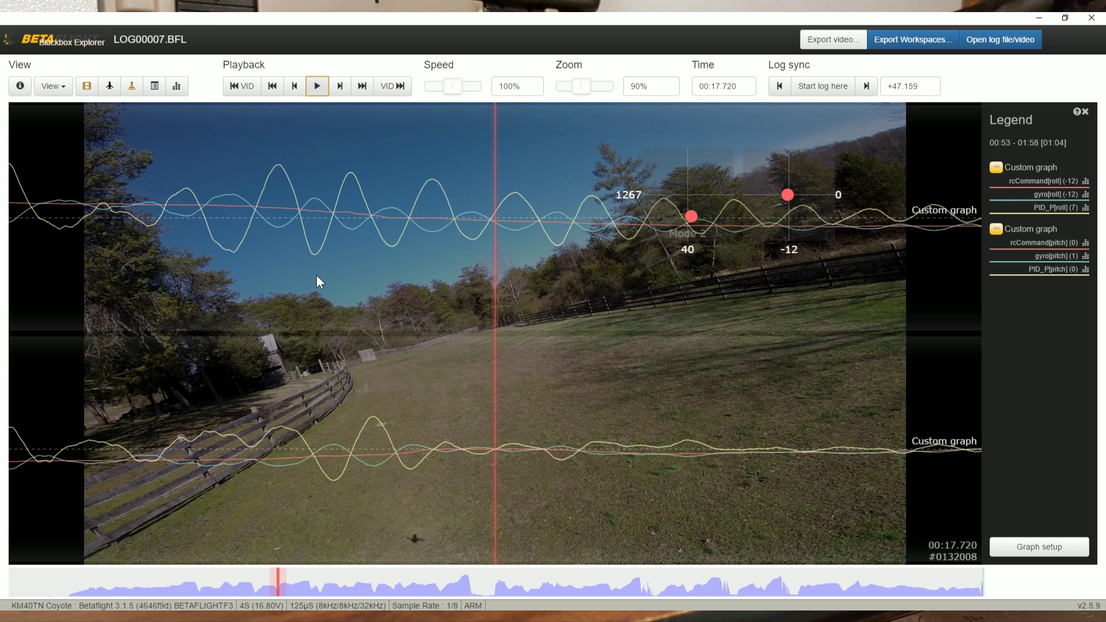
mouse_move(317, 280)
left_mouse_down()
mouse_move(381, 302)
mouse_move(611, 321)
left_mouse_up()
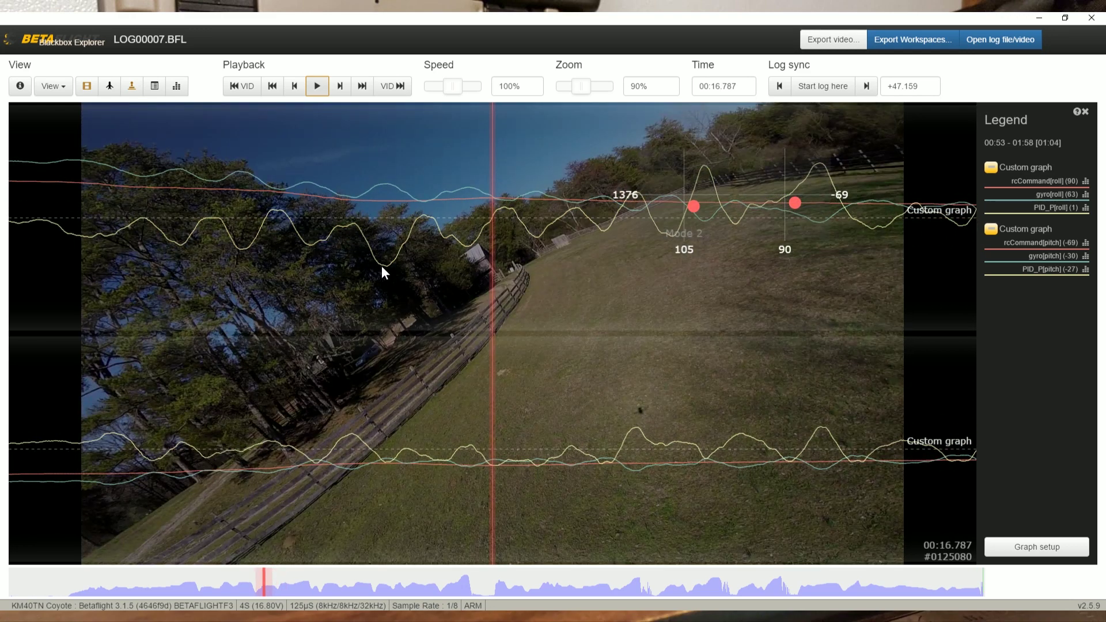
left_click_drag(531, 284, 121, 282)
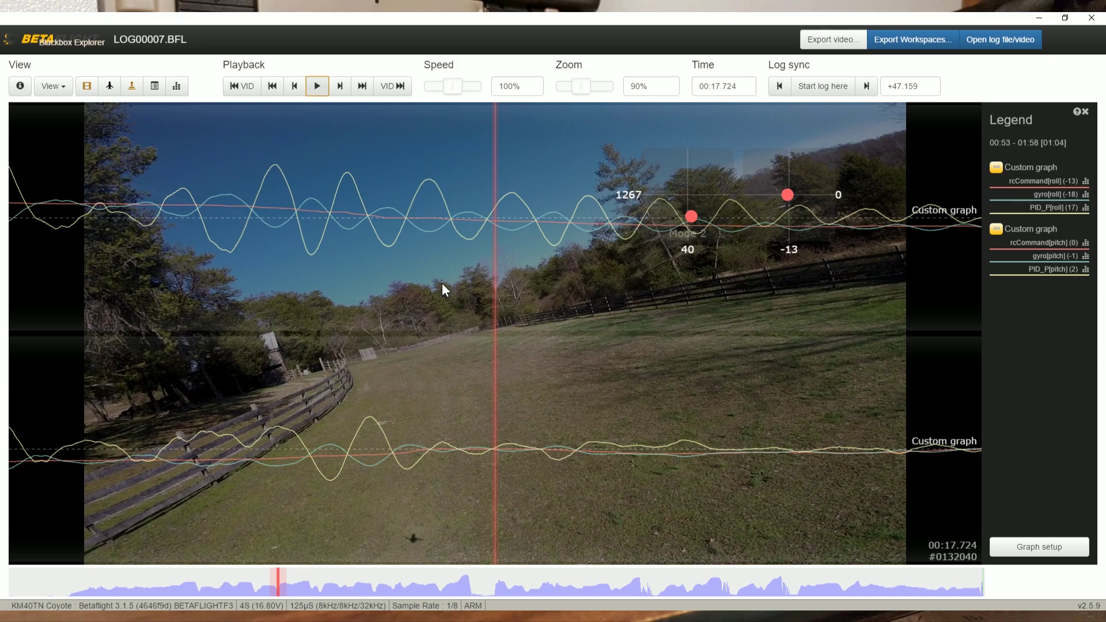
left_click_drag(442, 283, 739, 296)
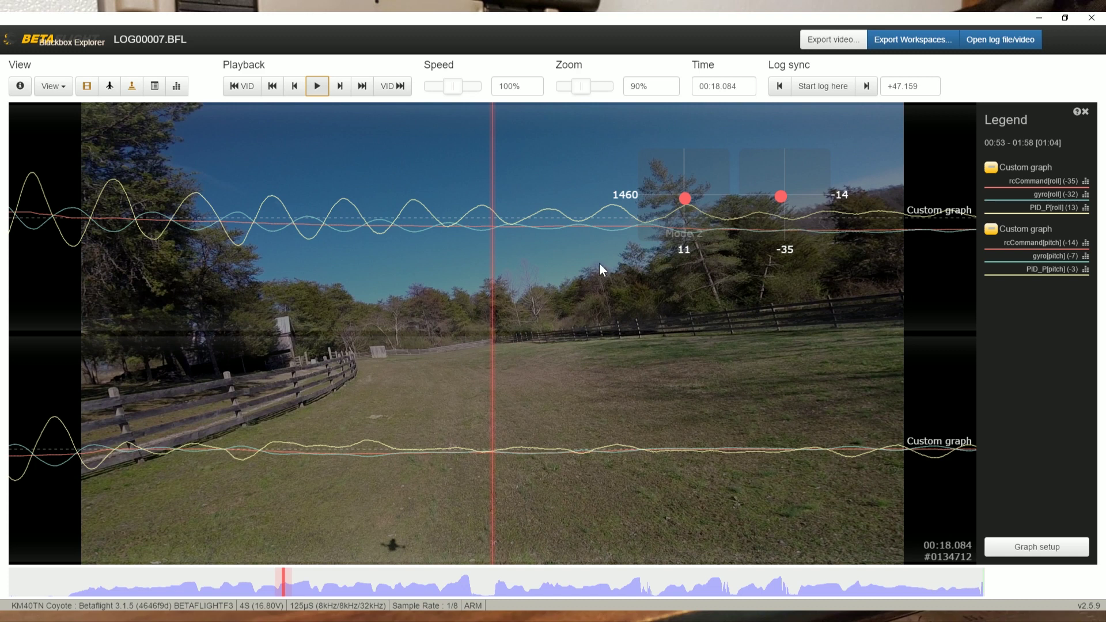
Position the log at about 00:41.1, set the playback speed to 25% and play the roll through to about 00:42.57.
left_click_drag(327, 360, 555, 365)
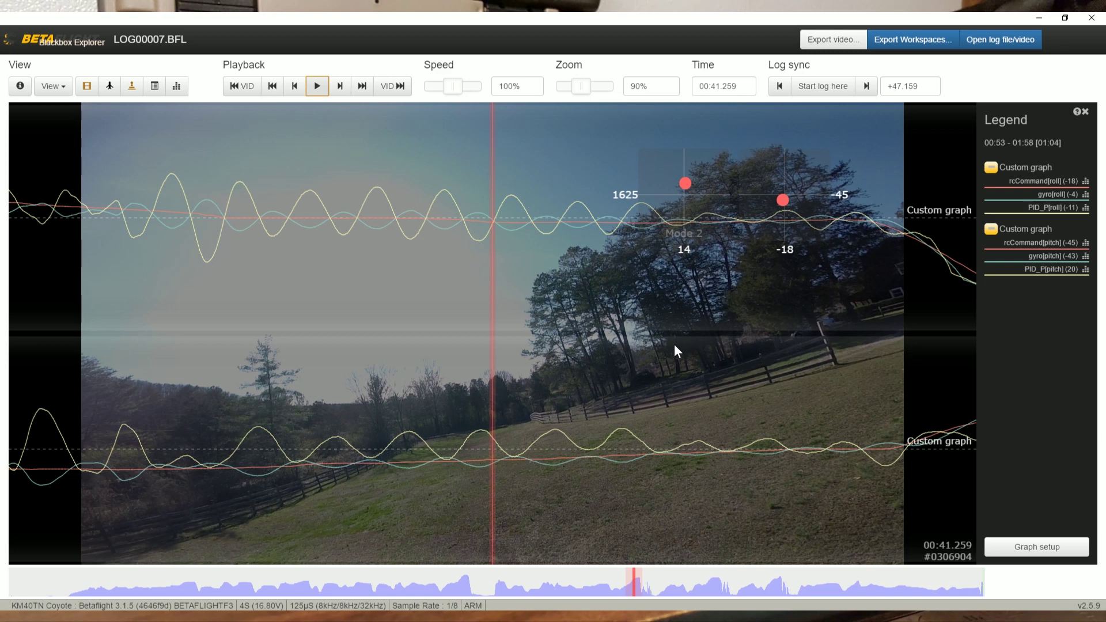
left_click_drag(453, 83, 442, 84)
left_click_drag(312, 293, 380, 293)
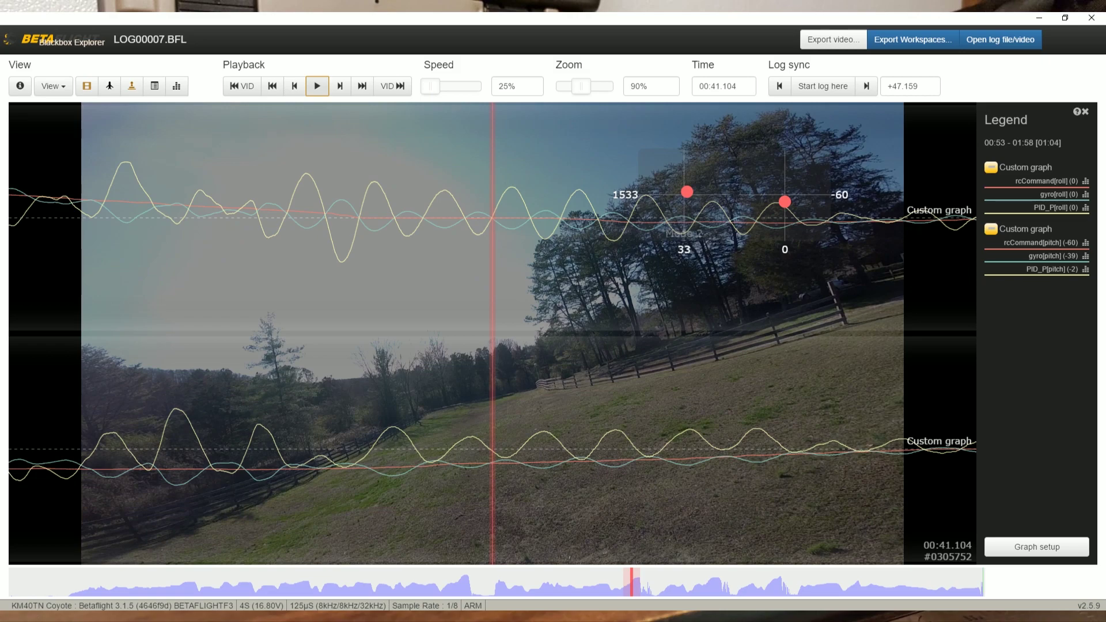
key("space")
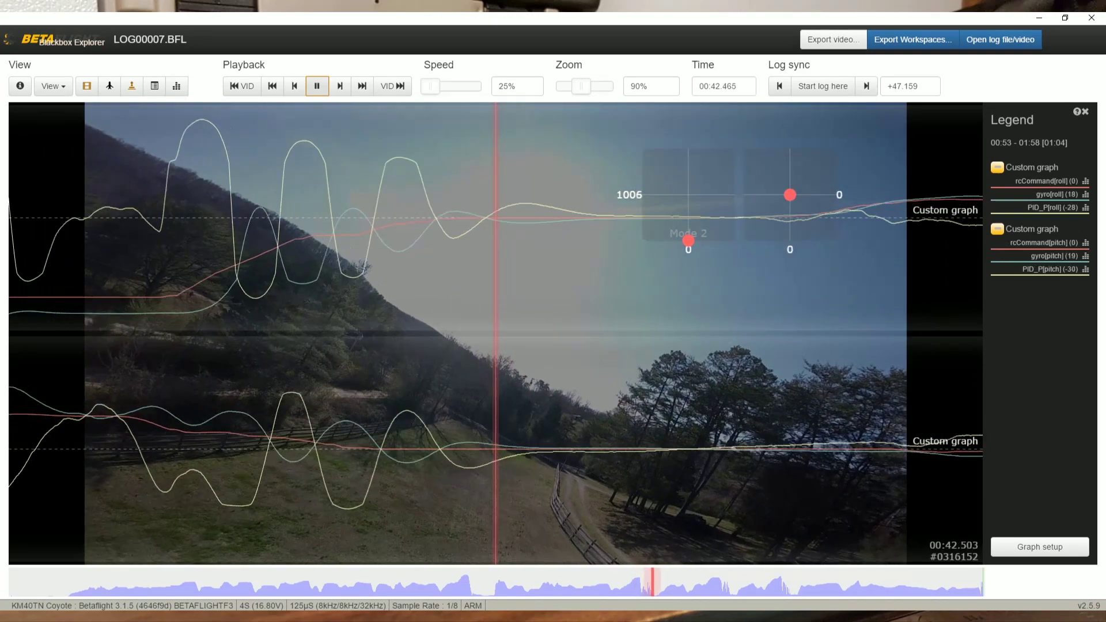
key("space")
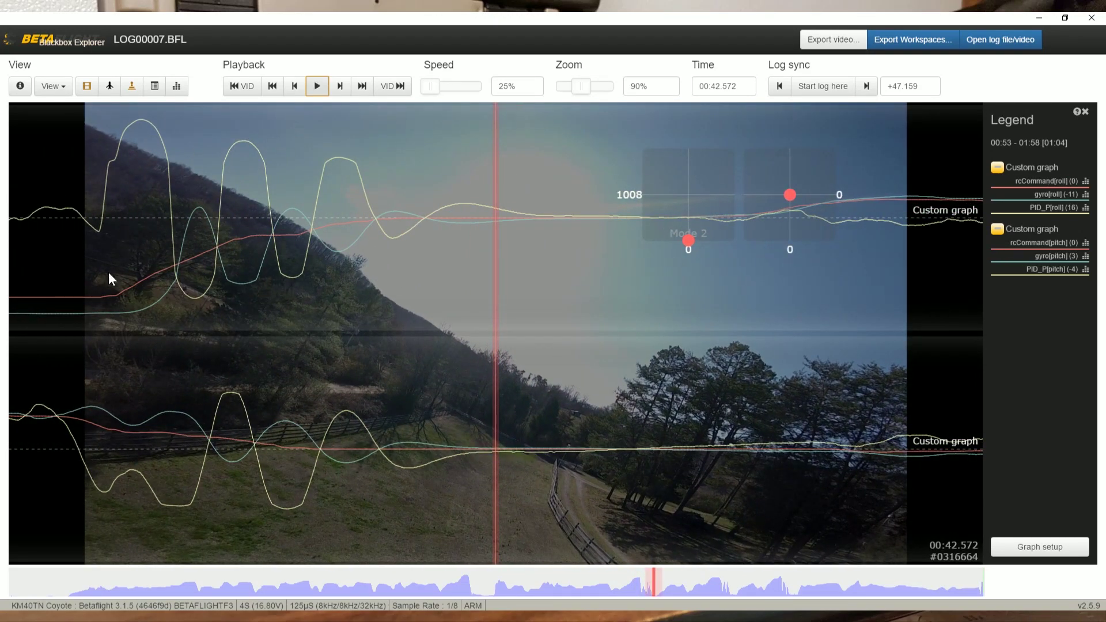
Replay the end of the roll from about 00:42.1 to 00:42.57 at 25% speed.
left_click_drag(383, 360, 657, 360)
key("space")
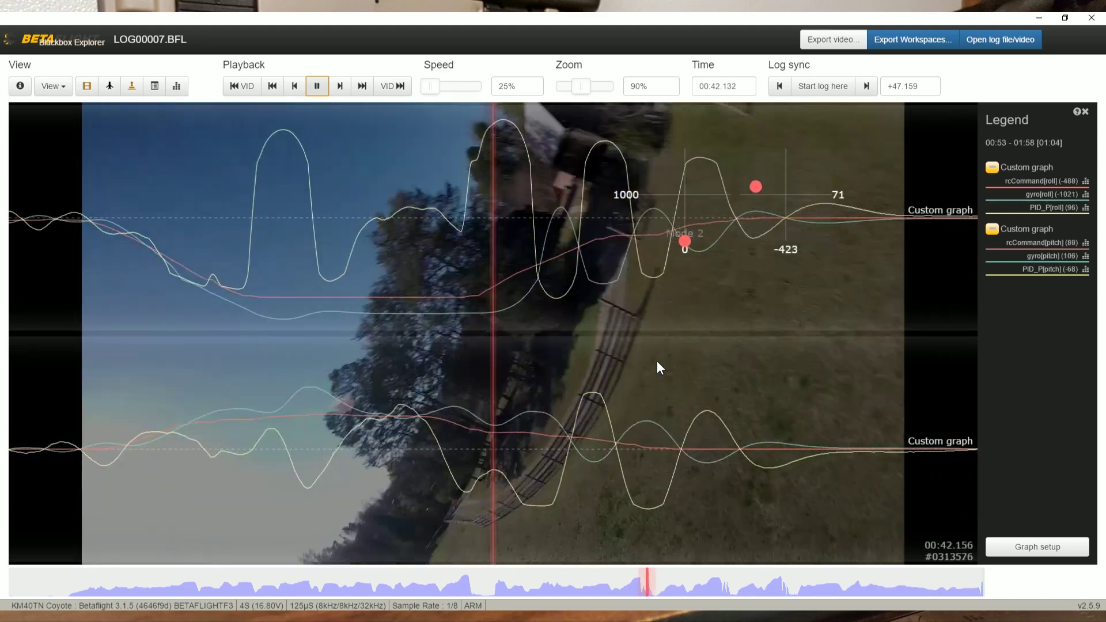
key("space")
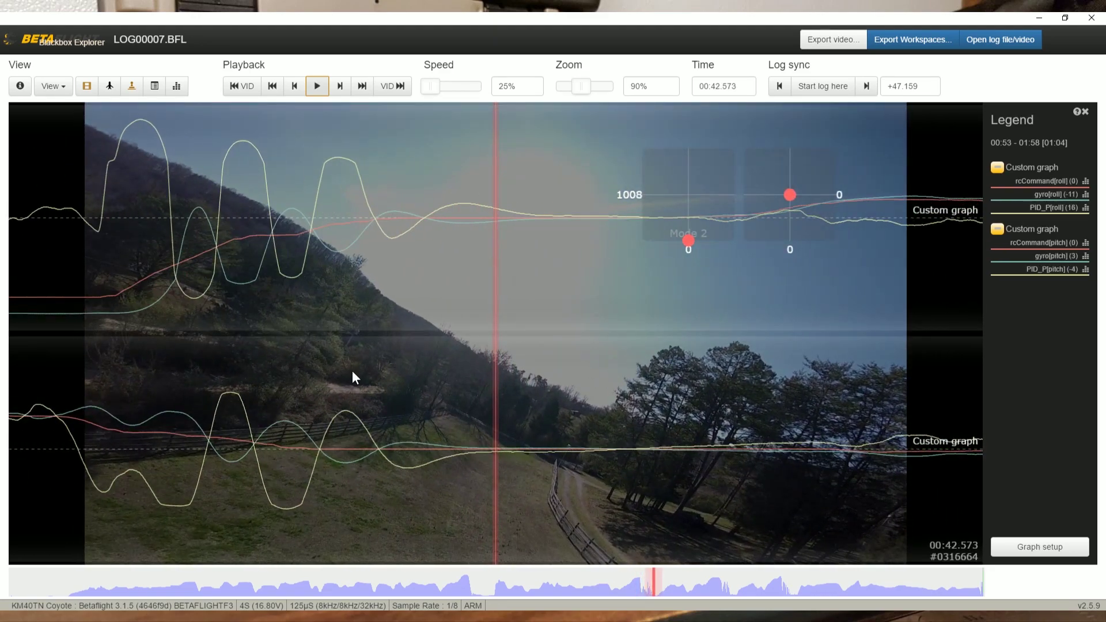
Examine how the roll gyro and P-term follow the command as the roll begins, between about 00:41.67 and 00:41.83.
left_click_drag(351, 371, 650, 373)
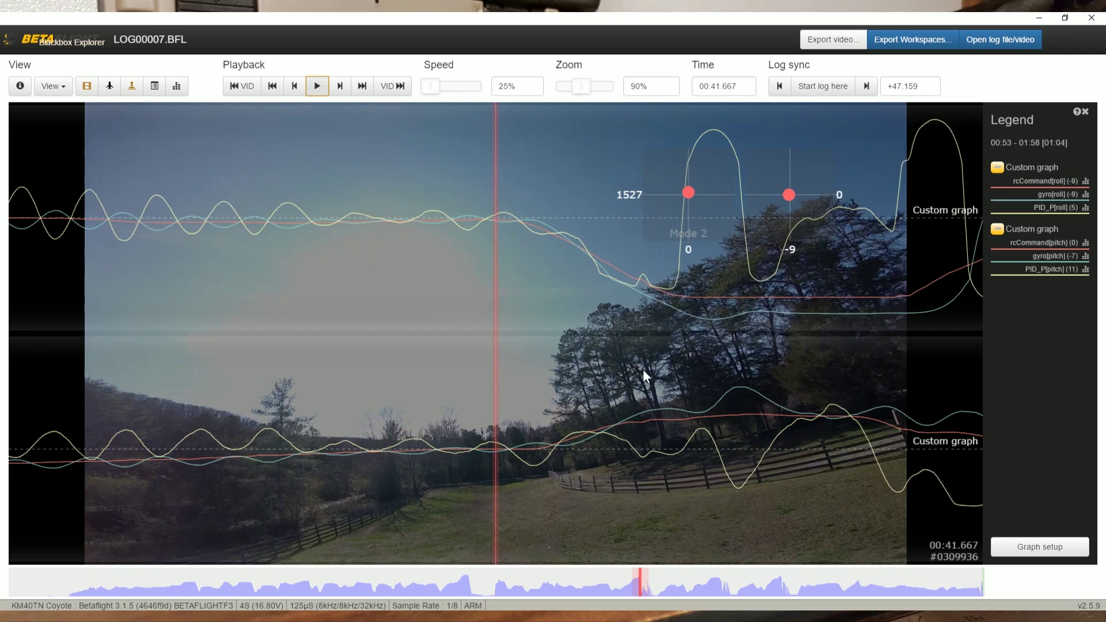
left_click_drag(701, 371, 669, 375)
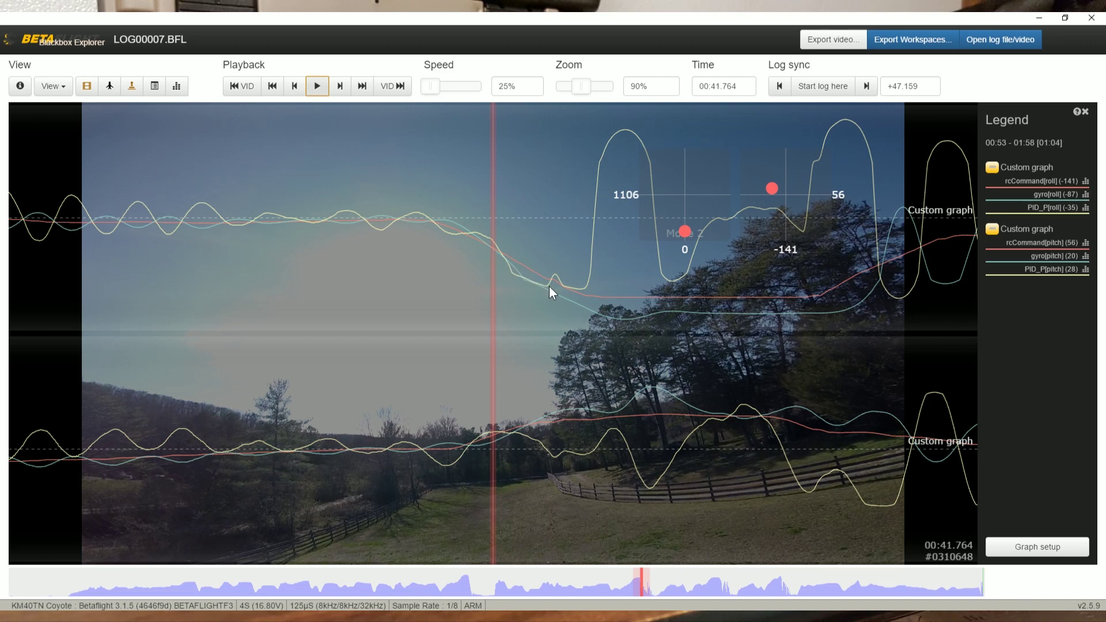
scroll(564, 289, "down", 2)
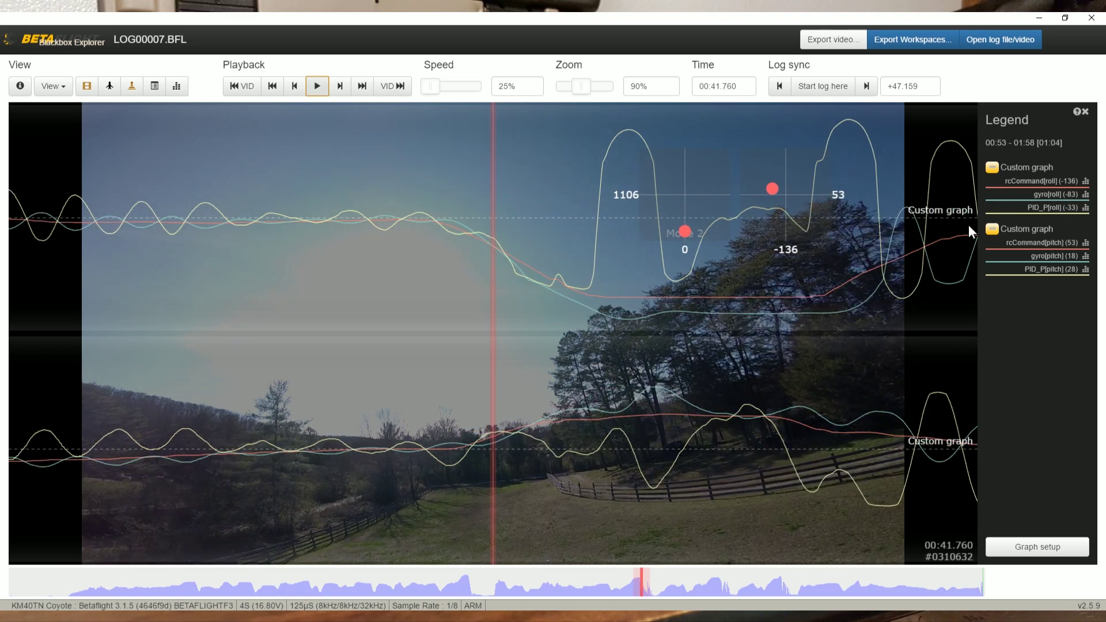
left_click_drag(846, 303, 815, 301)
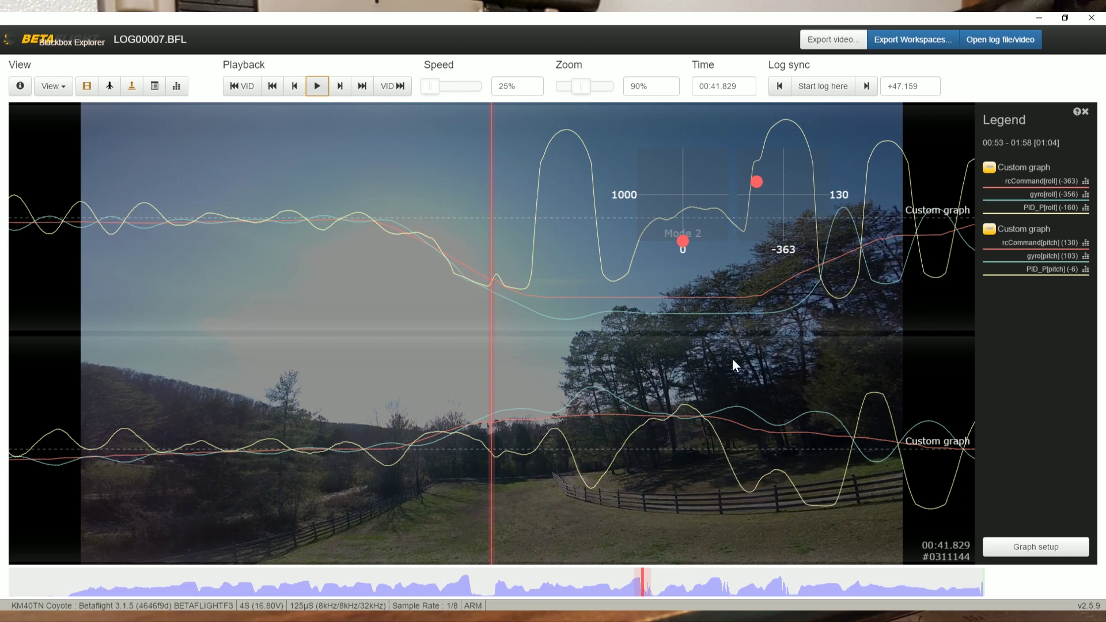
Compare the roll gyro with the roll command at the P-term peak around 00:41.9.
scroll(702, 328, "up", 5)
scroll(706, 331, "down", 2)
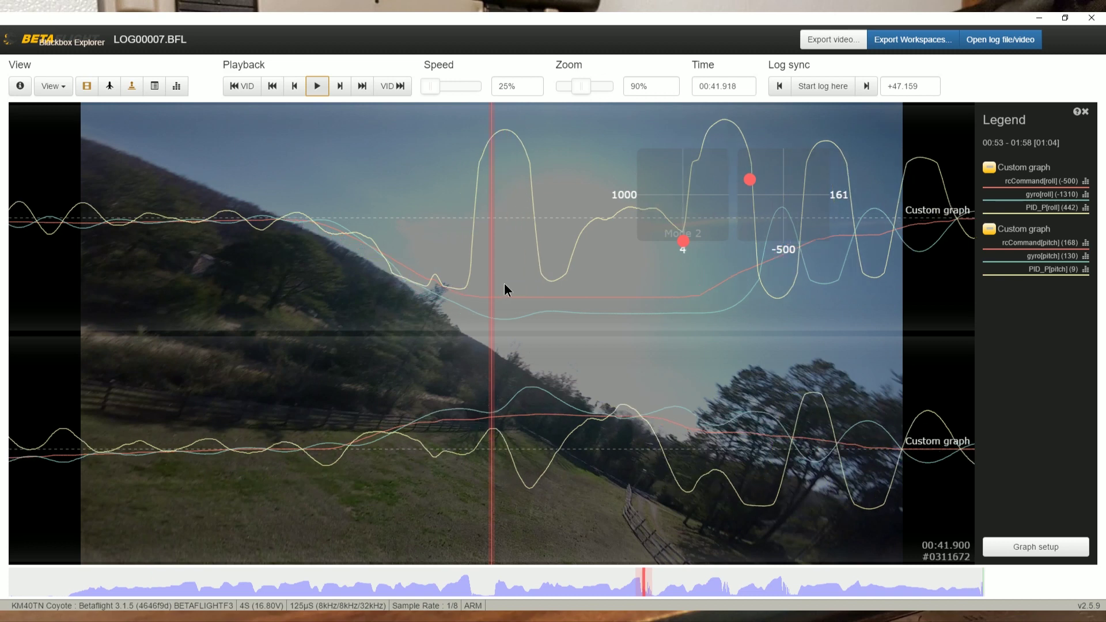
scroll(504, 287, "up", 1)
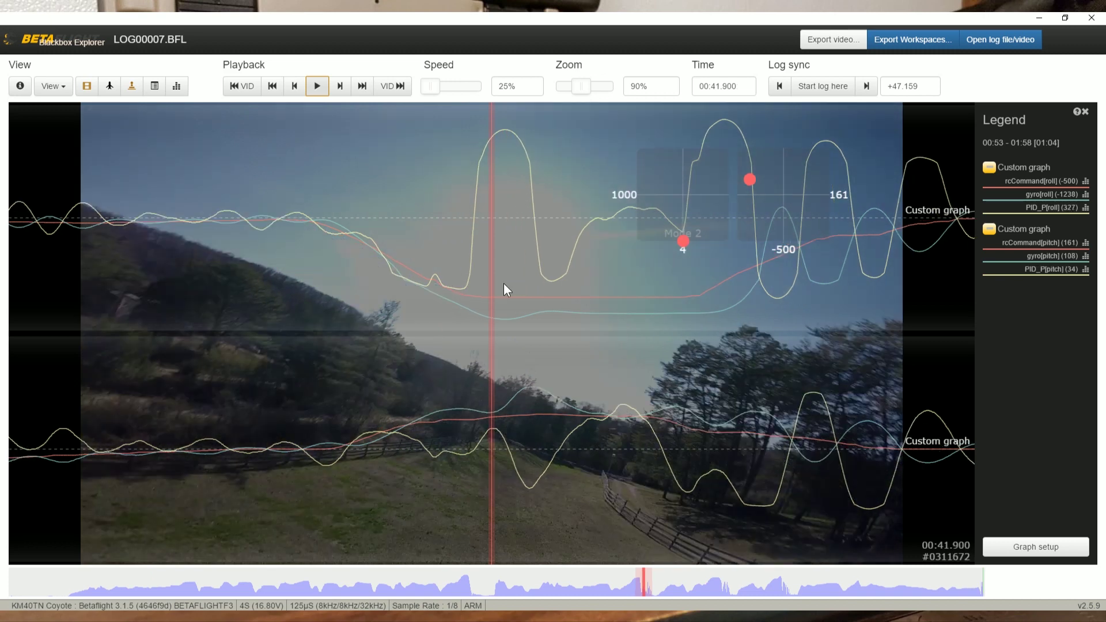
scroll(496, 286, "down", 2)
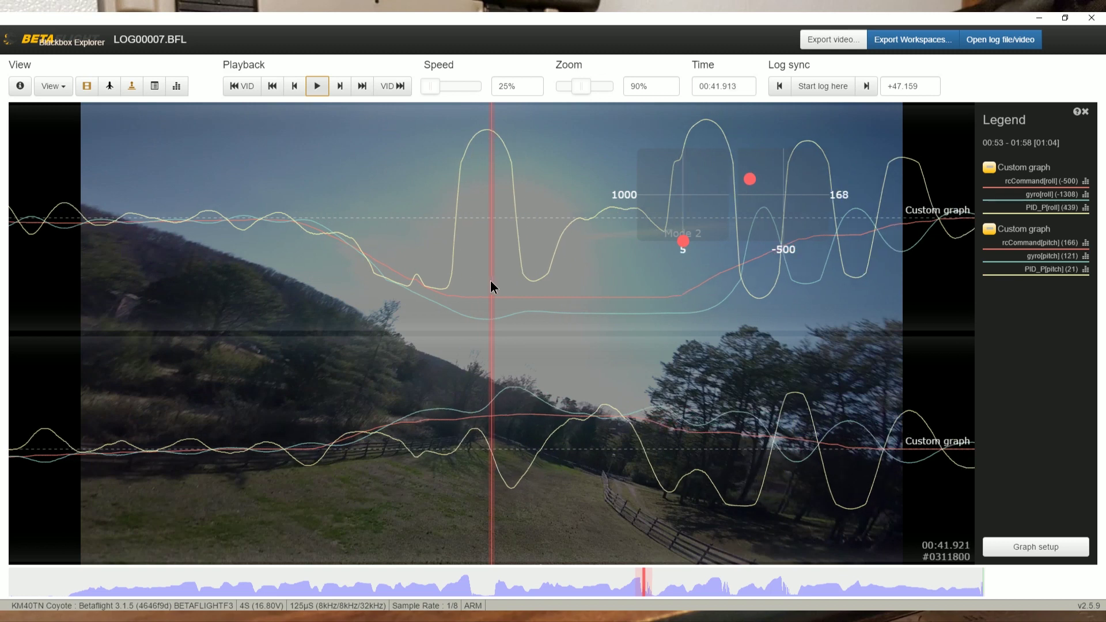
Compare the roll command and gyro along the full-command stretch between about 00:41.9 and 00:42.11.
scroll(480, 282, "down", 1)
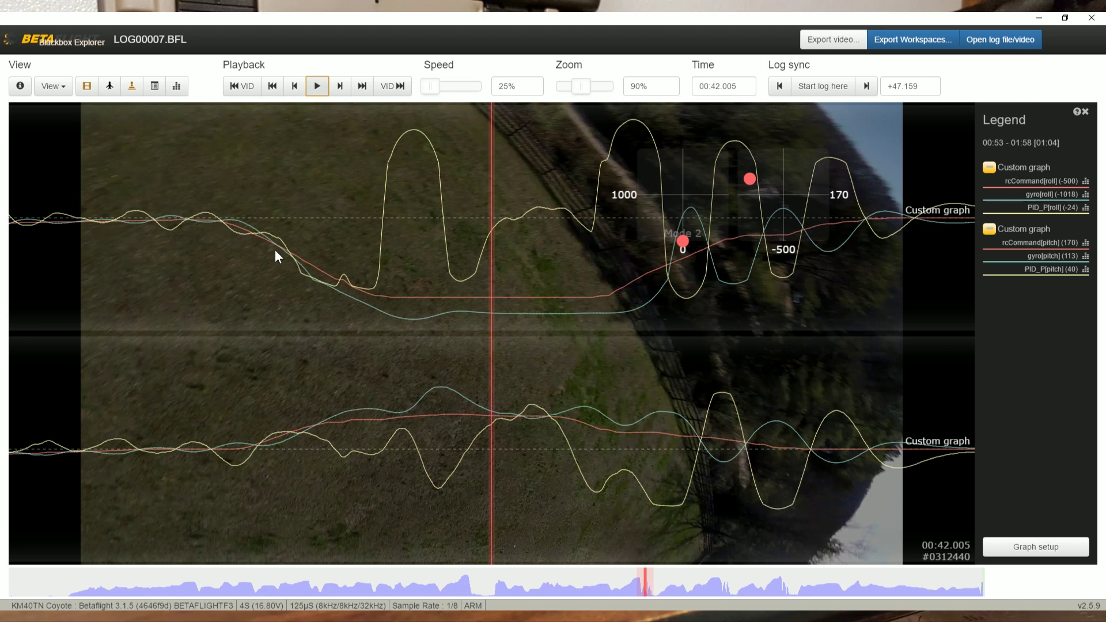
left_click_drag(381, 295, 488, 296)
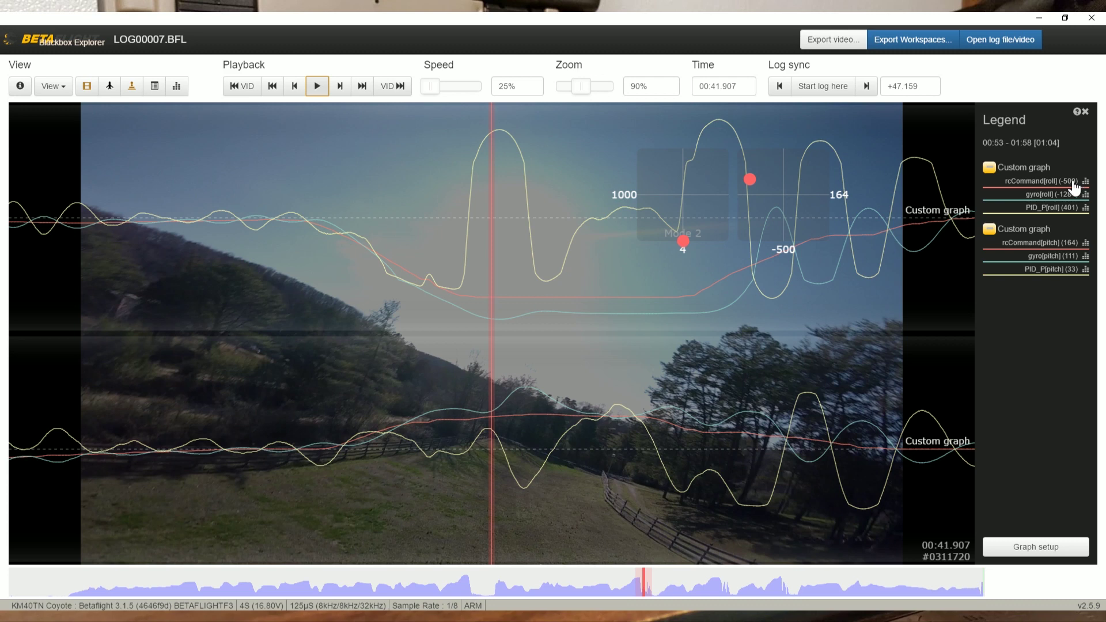
left_click_drag(732, 375, 633, 373)
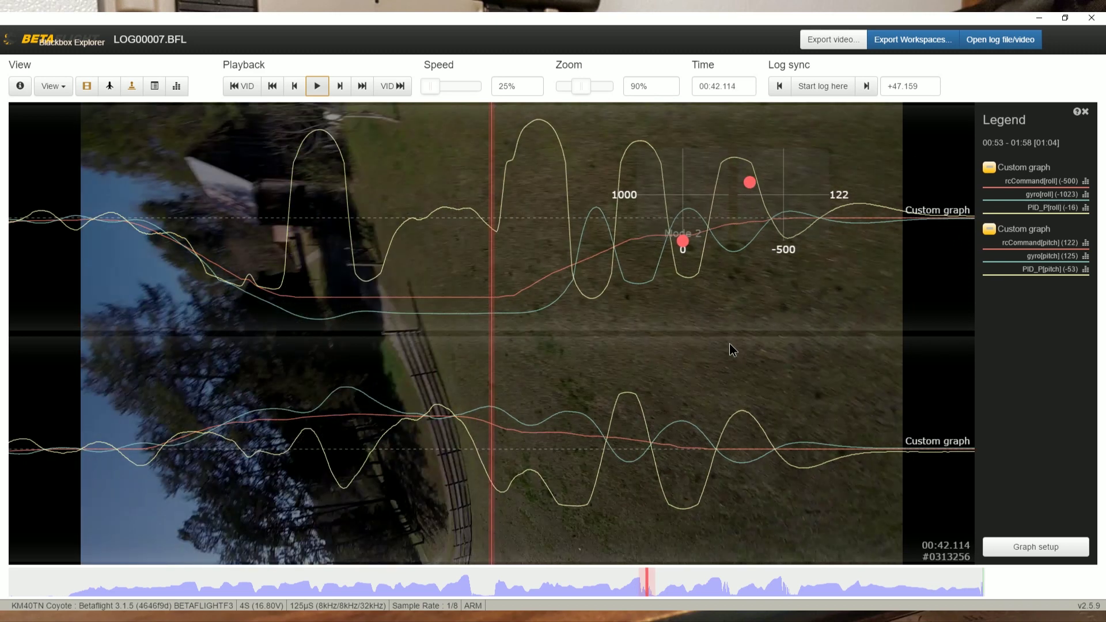
left_click_drag(728, 343, 613, 381)
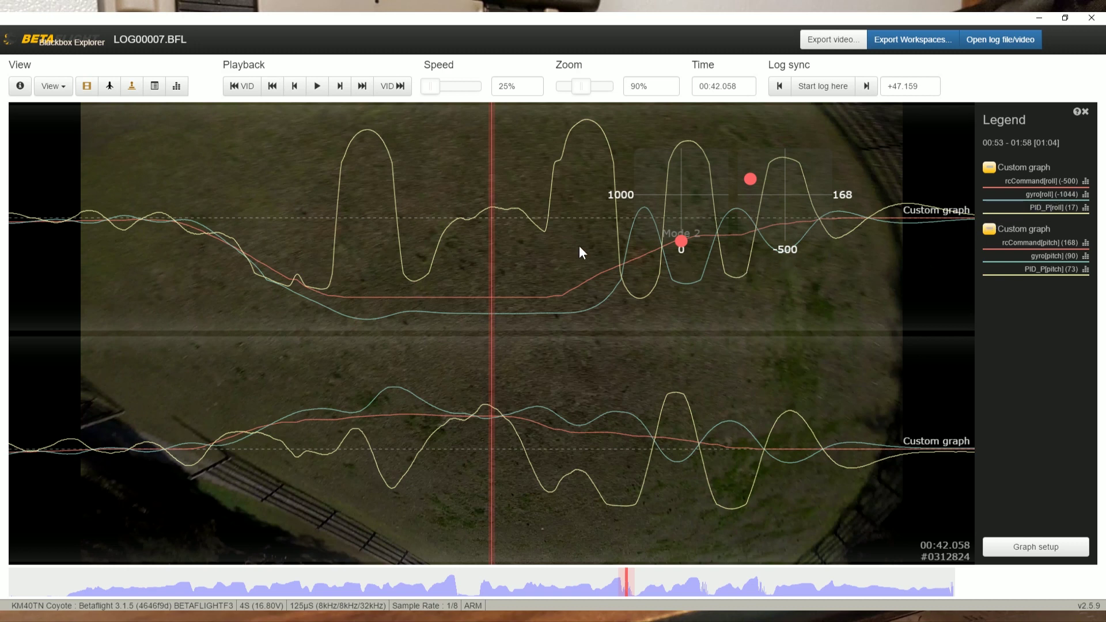
Enable display of actual units for both the stick display and the legend in the preferences, and save the settings.
left_click(52, 86)
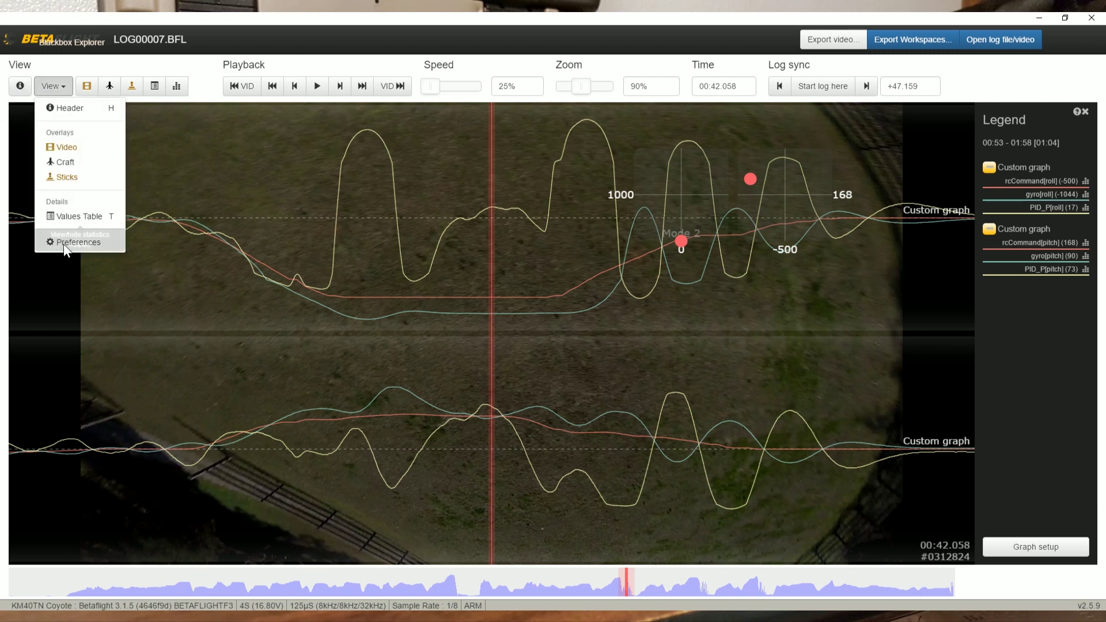
left_click(65, 242)
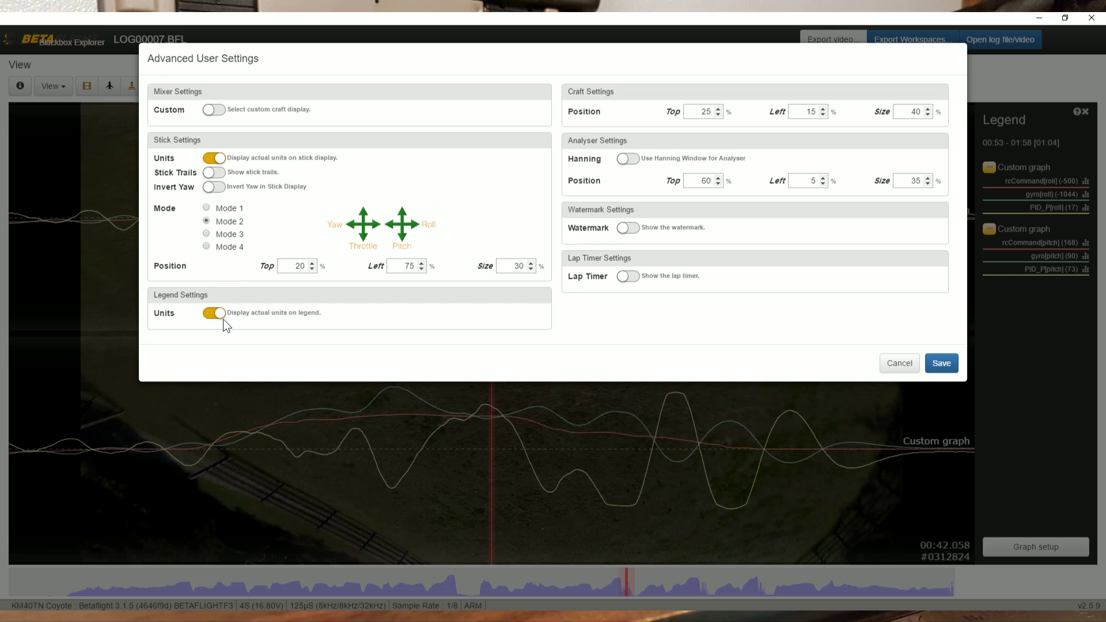
left_click(942, 363)
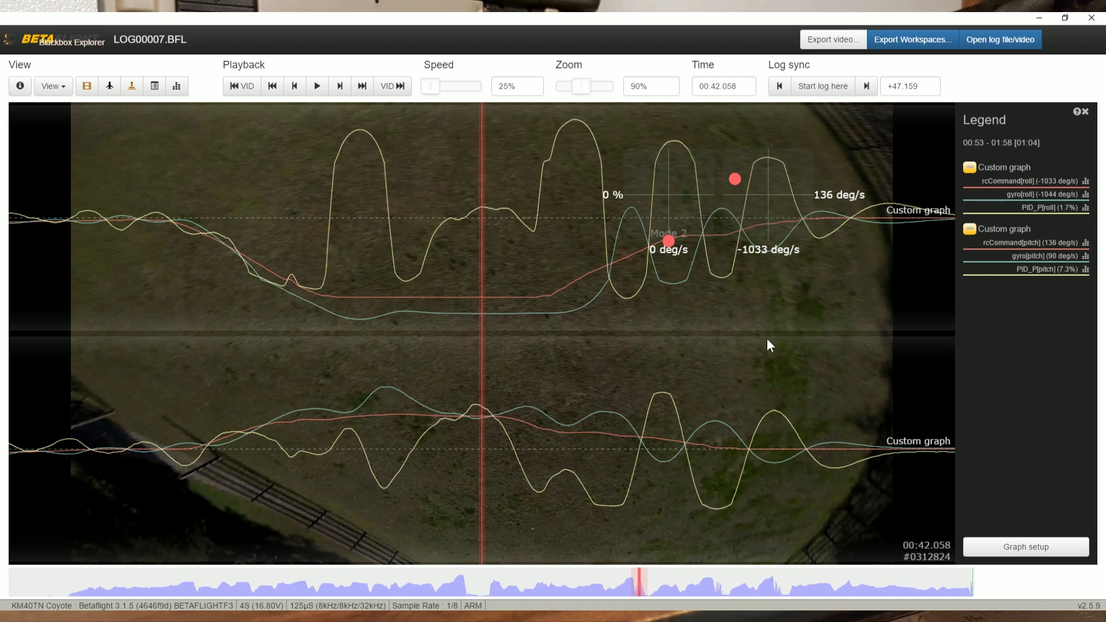
Compare the roll command and gyro rates in deg/s between about 00:41.92 and 00:42.07.
left_click_drag(767, 340, 814, 291)
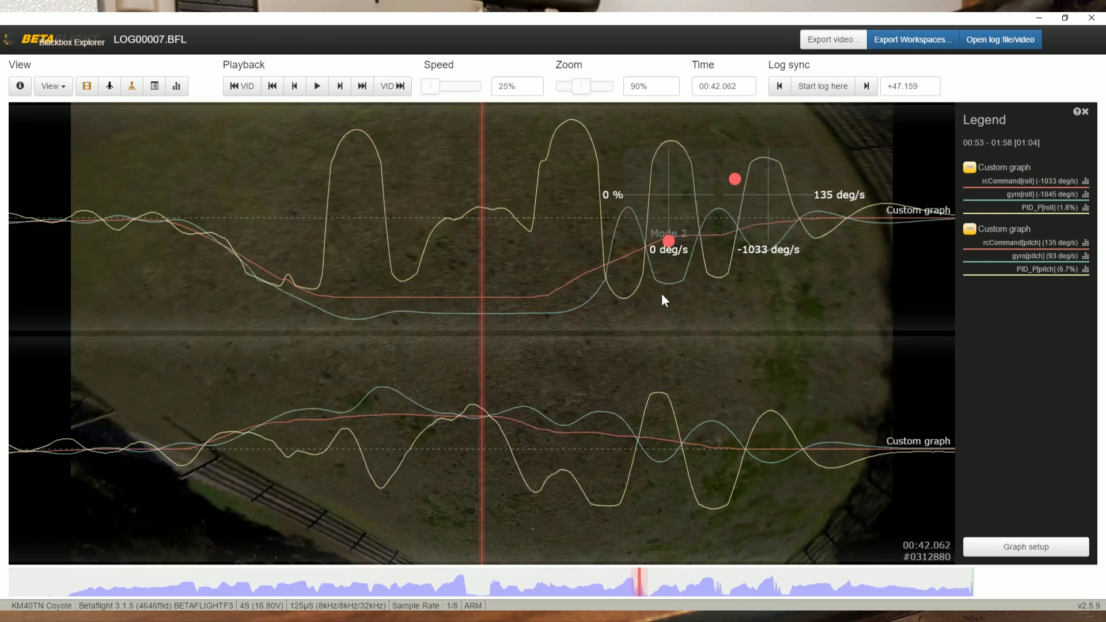
scroll(628, 387, "up", 3)
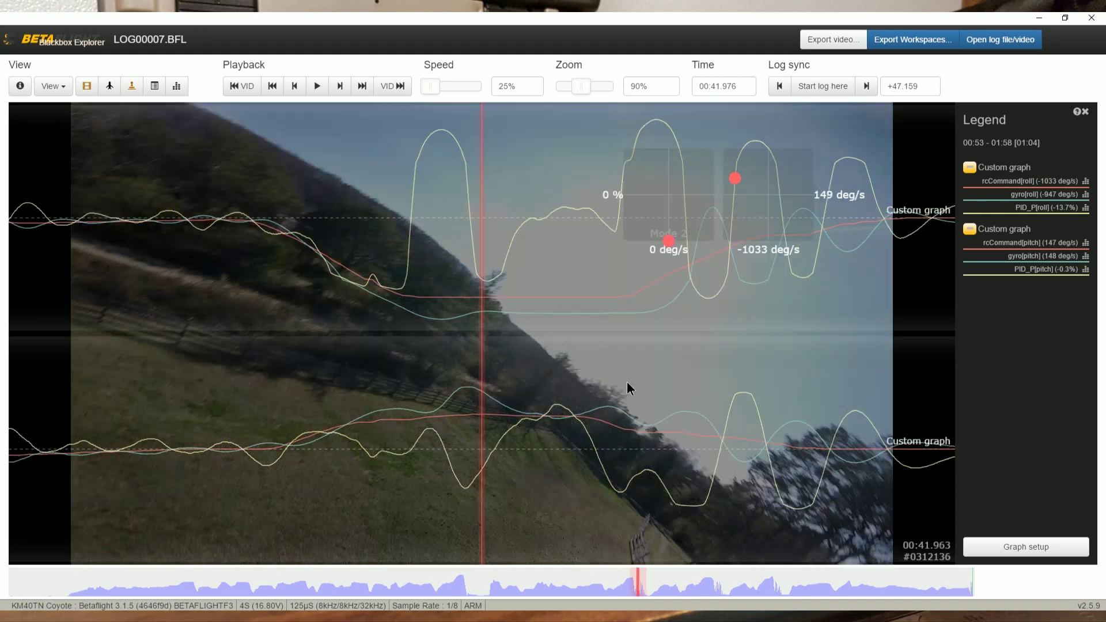
scroll(606, 378, "down", 3)
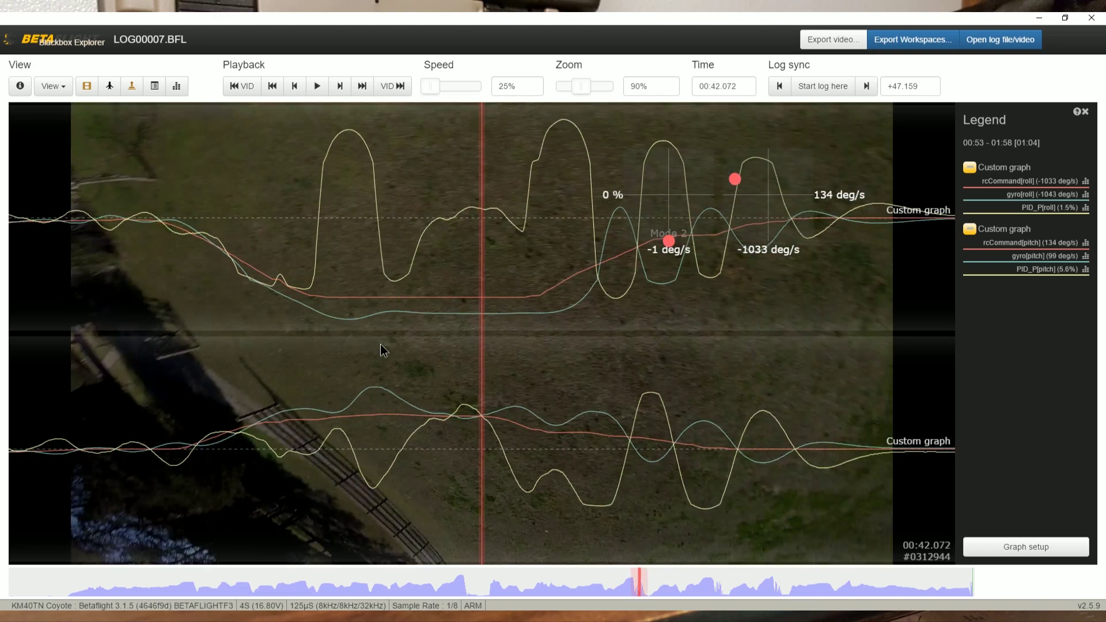
scroll(404, 346, "up", 3)
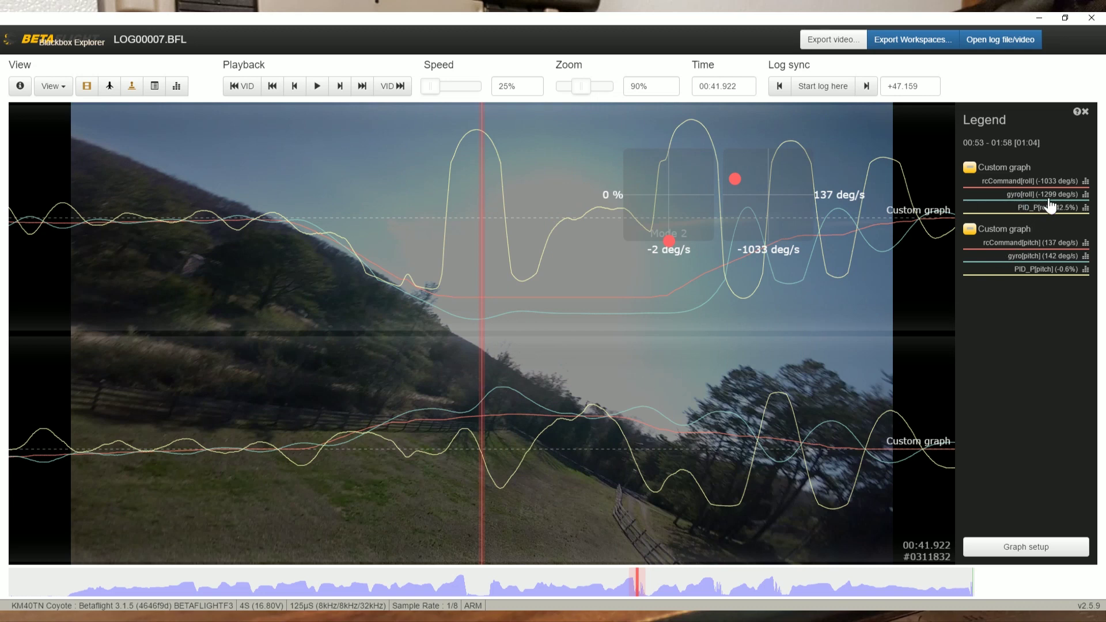
Advance the log gradually from about 00:41.92 to 00:42.13, tracking the roll gyro rate against the commanded rate.
key("Right")
key("Right")
key("Right")
key("Right")
key("Right")
key("Right")
key("Right")
key("Right")
key("Right")
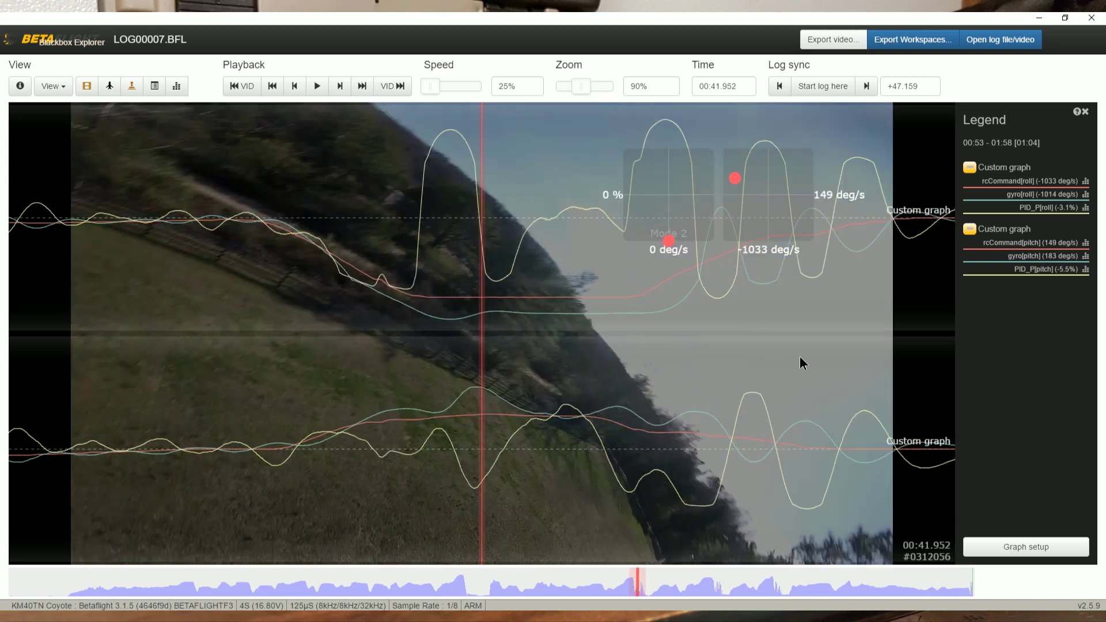
key("Right")
key("Right")
key("Right")
key("Right")
key("Right")
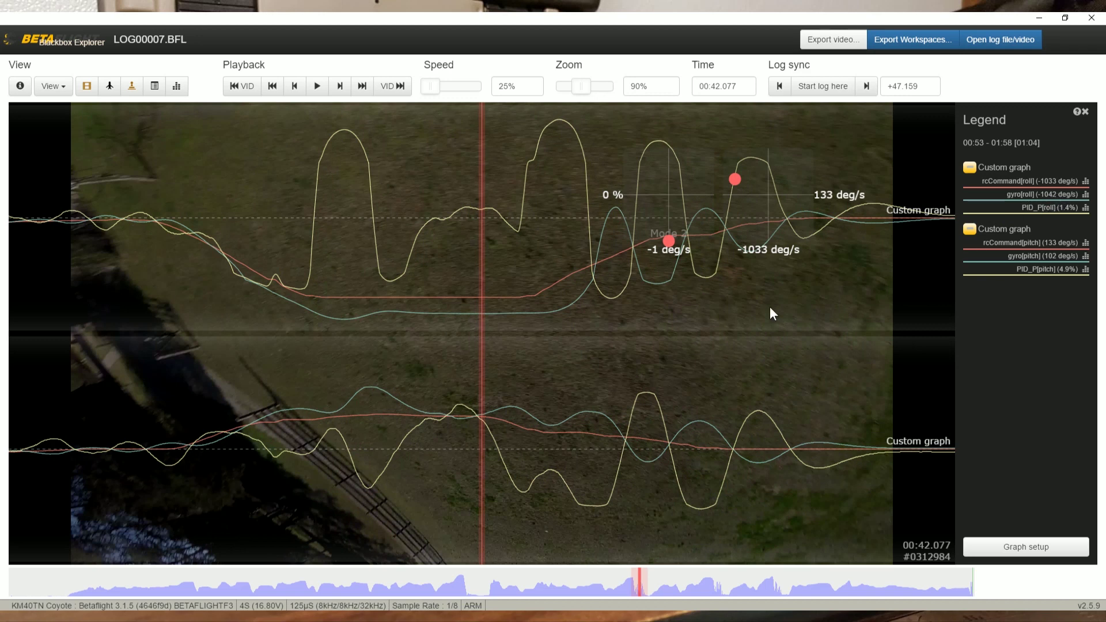
key("Right")
key("Right")
key("Right")
key("Right")
key("Right")
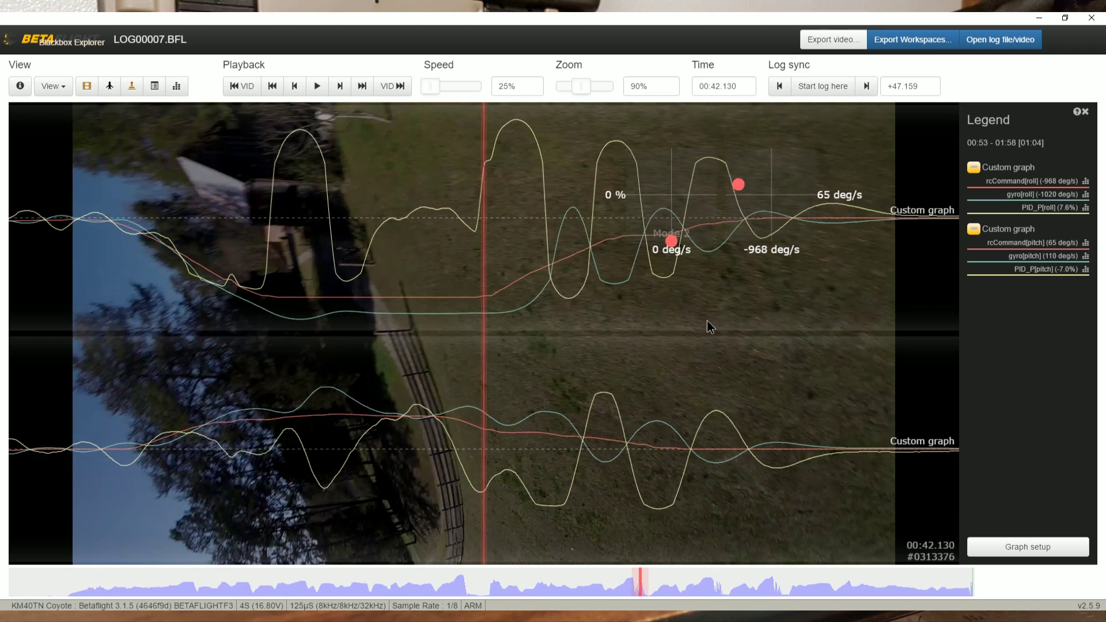
Compare the roll command and gyro rates back and forth between about 00:42.05 and 00:42.13.
key("Left")
key("Left")
key("Left")
key("Left")
key("Left")
key("Left")
key("Left")
key("Left")
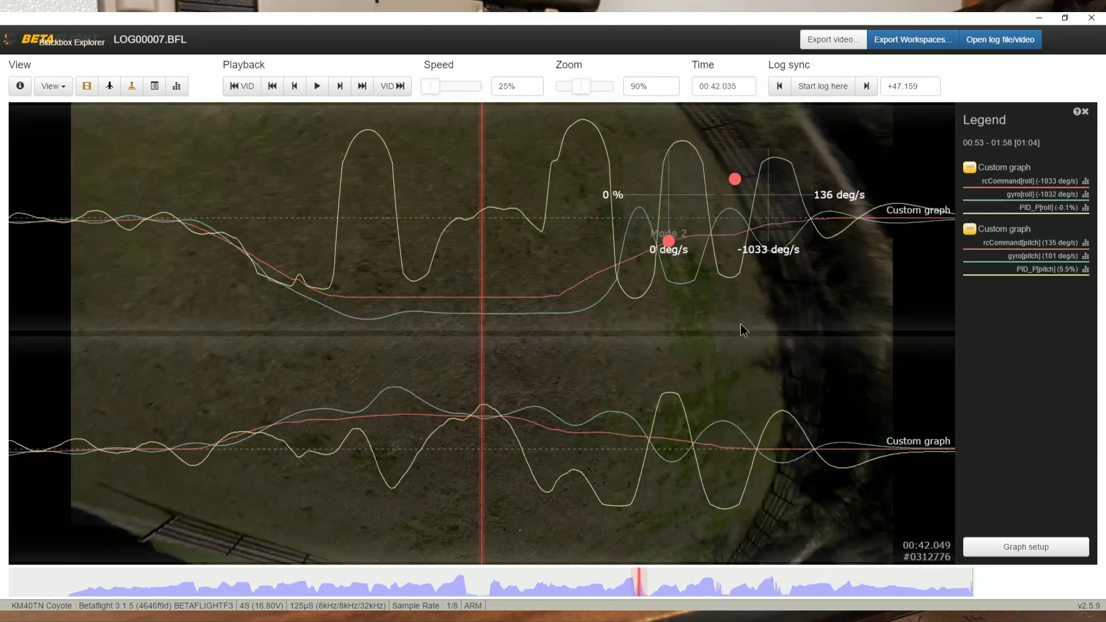
key("Right")
key("Right")
key("Right")
key("Right")
key("Right")
key("Right")
key("Right")
key("Right")
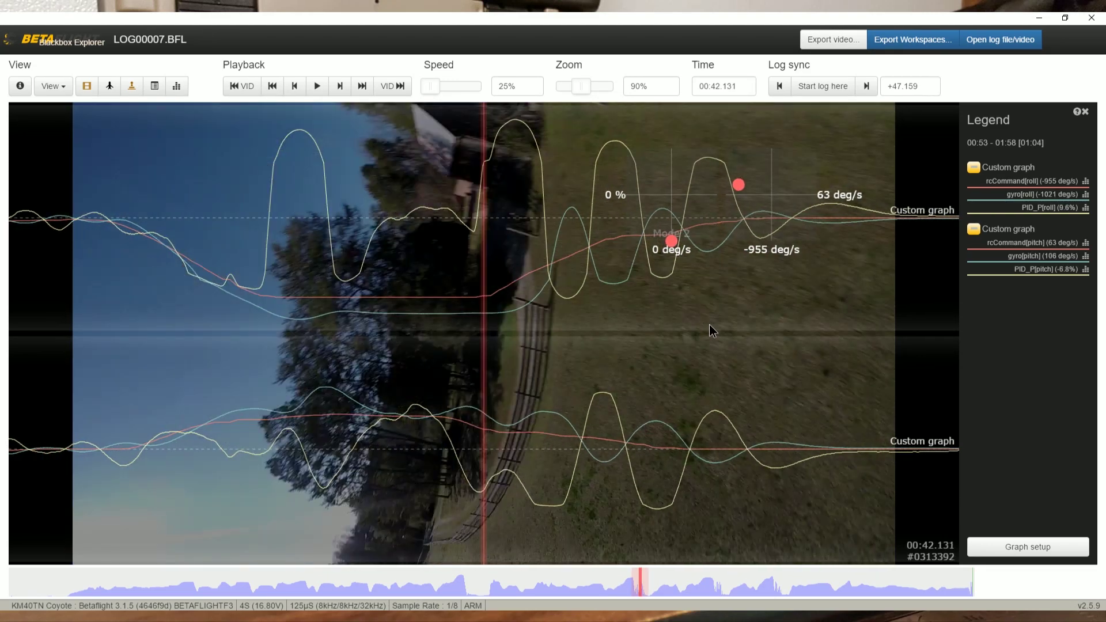
key("Left")
key("Left")
key("Left")
key("Left")
key("Left")
key("Left")
key("Left")
key("Left")
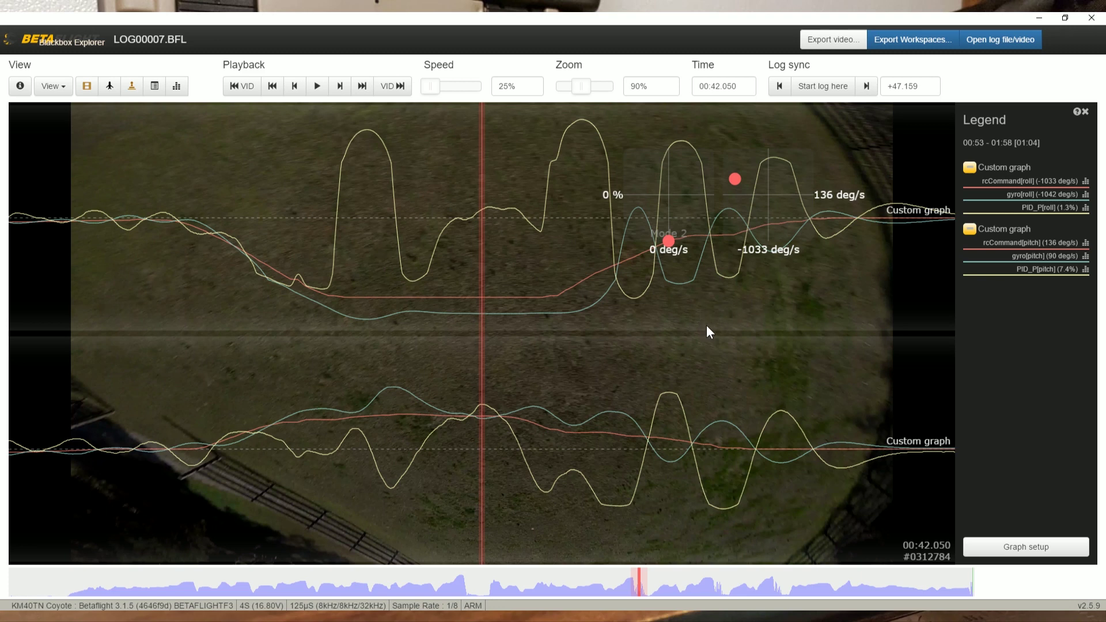
Try marking the roll P-term peak at about 00:42.17, first at 90% and again at 290% zoom.
left_click_drag(723, 328, 671, 332)
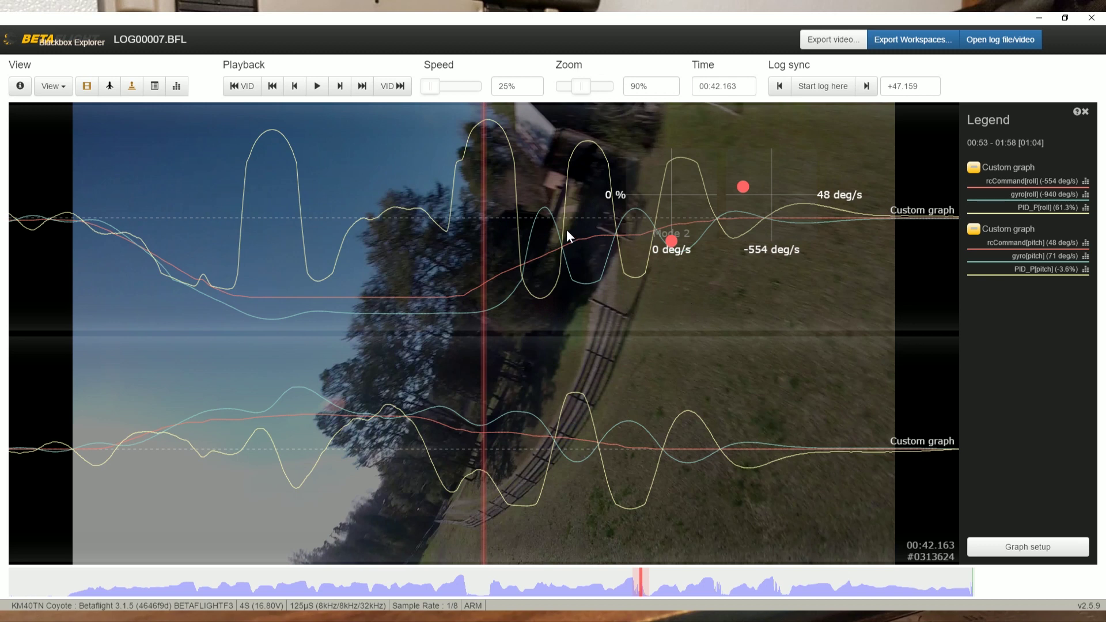
scroll(521, 192, "down", 1)
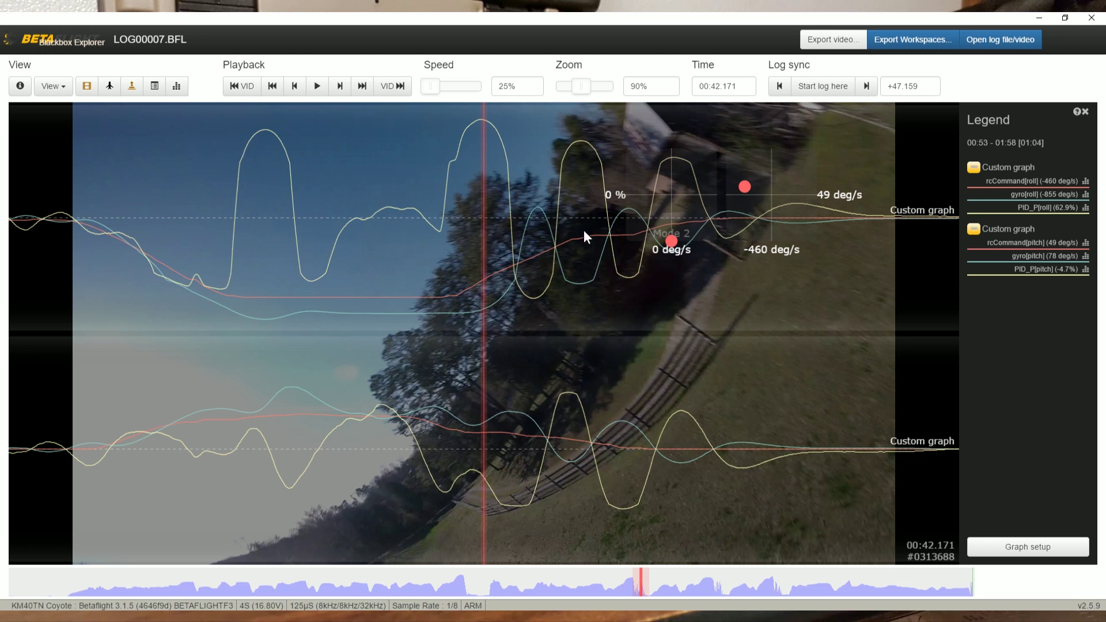
key("m")
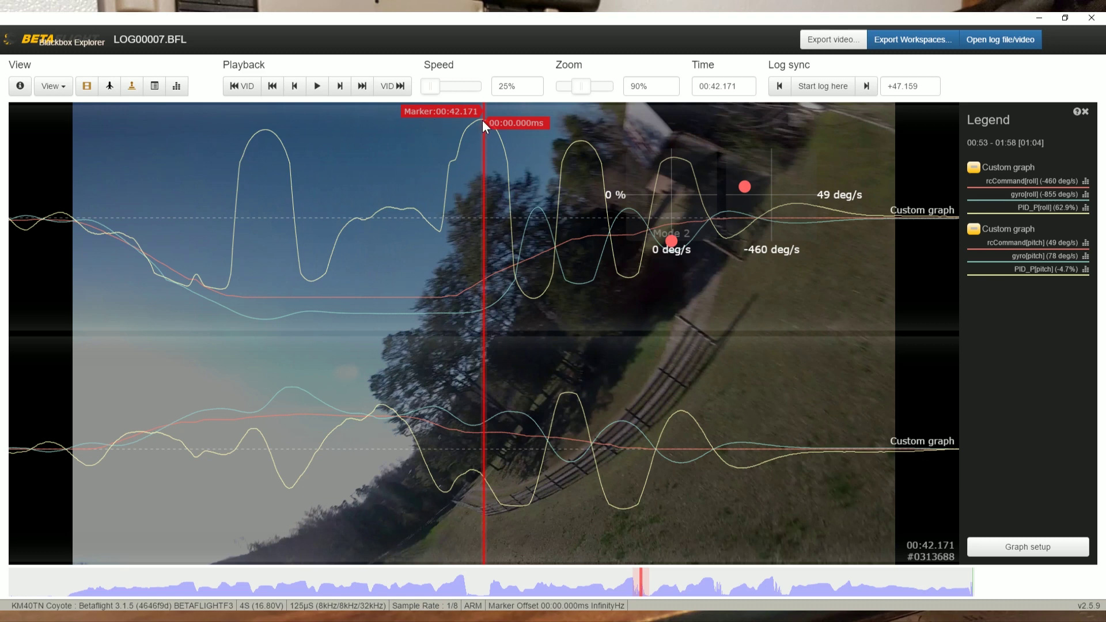
key("m")
scroll(487, 131, "up", 2)
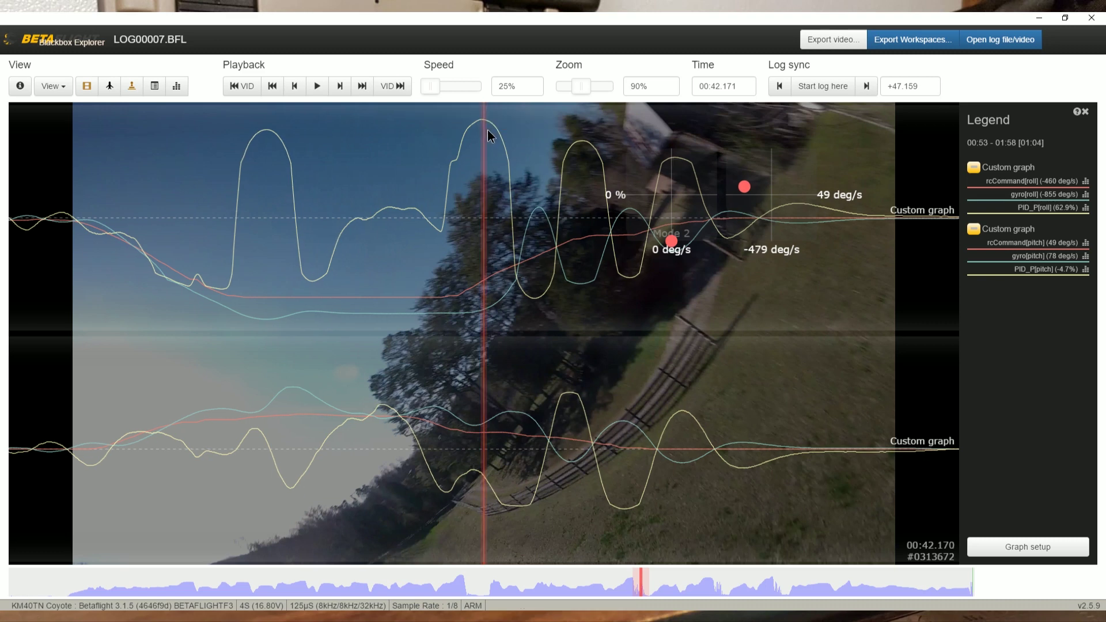
left_click_drag(578, 85, 587, 84)
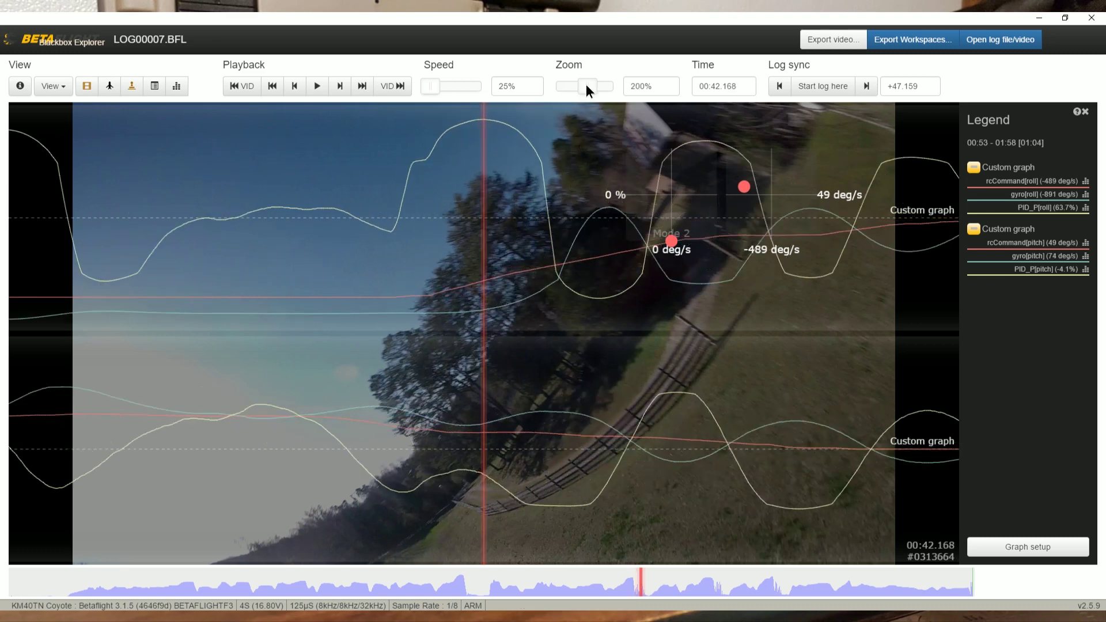
scroll(576, 220, "down", 1)
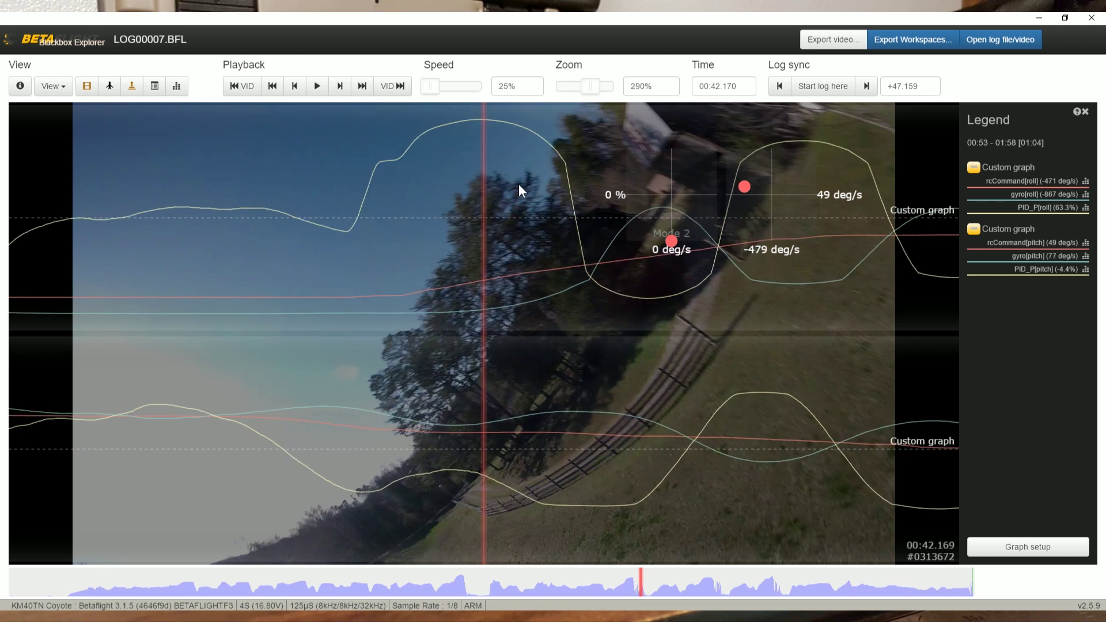
key("m")
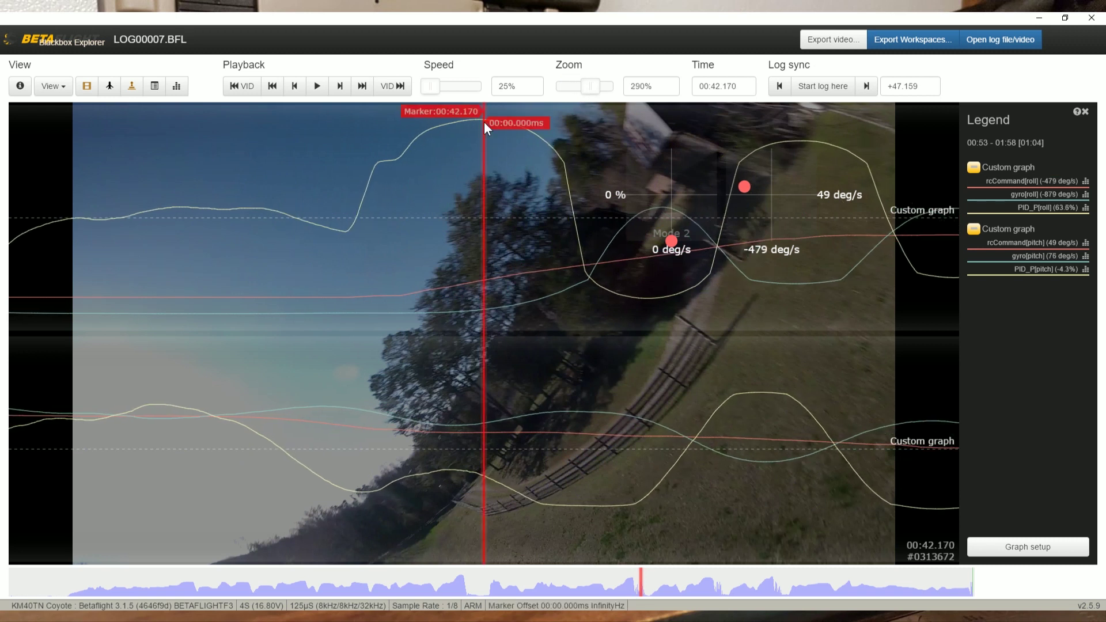
key("m")
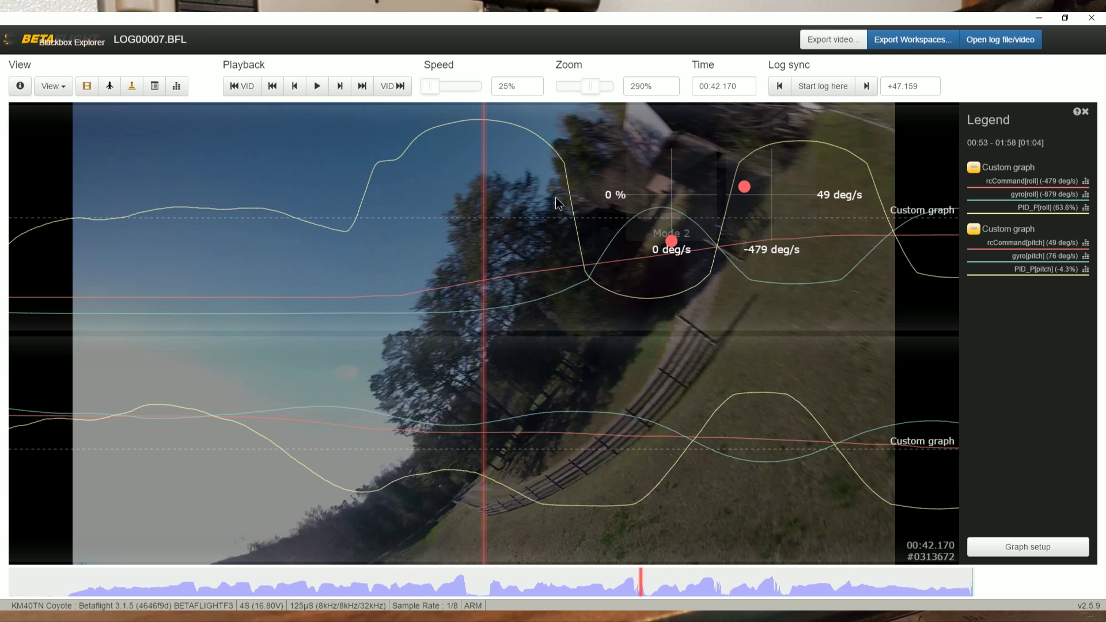
Measure one roll oscillation at 710% zoom from a marker at 00:42.203 to about 00:42.318, and clear the marker at 70% zoom.
scroll(556, 198, "down", 5)
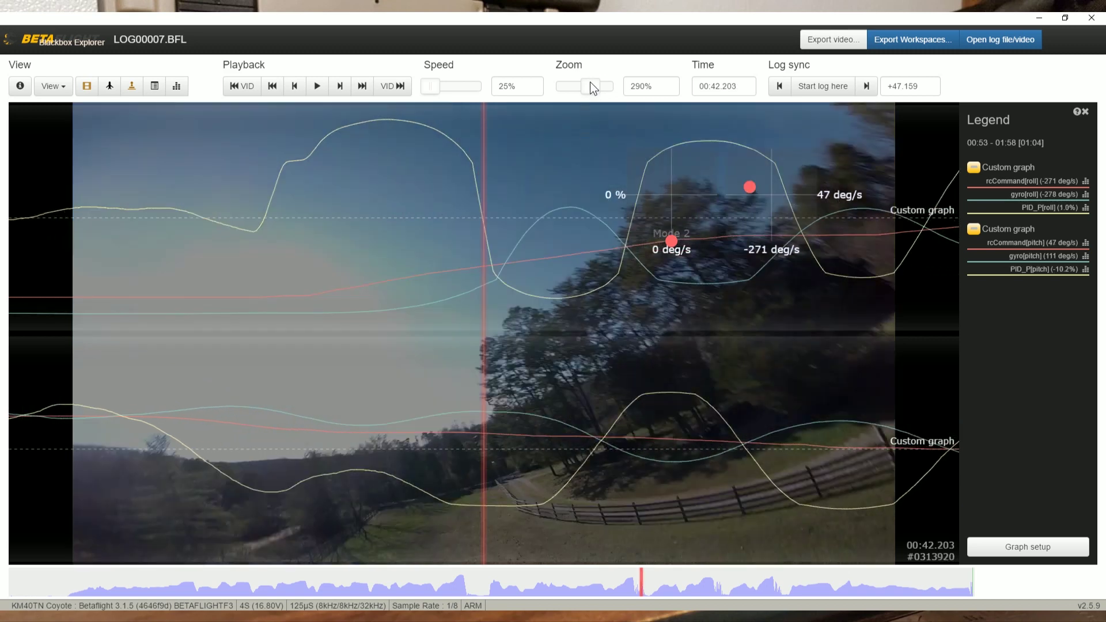
left_click_drag(591, 82, 604, 81)
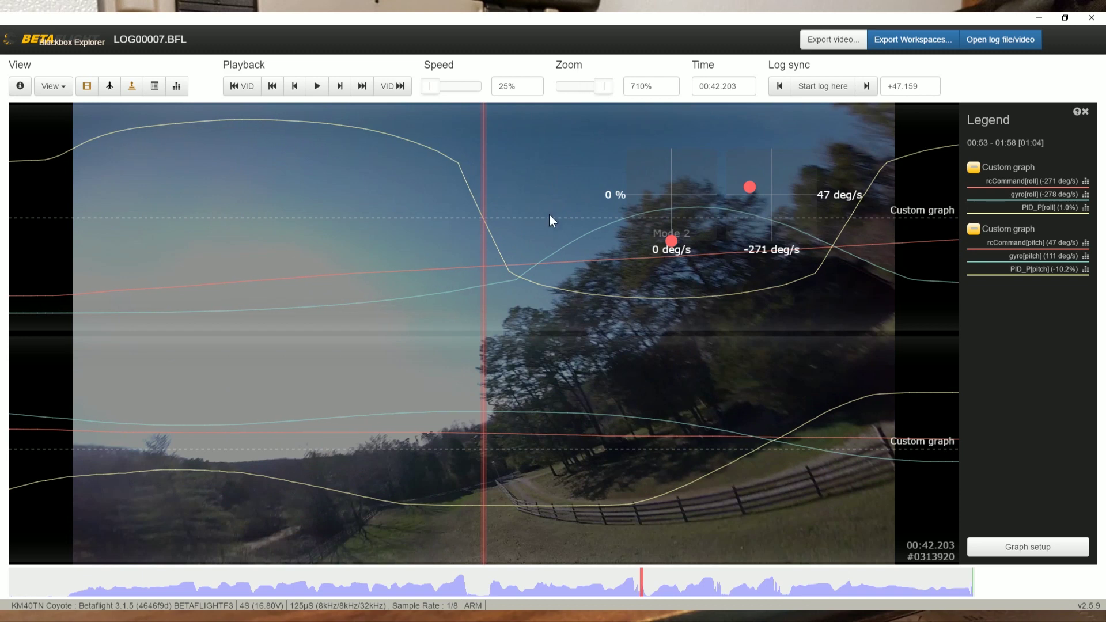
key("m")
mouse_move(789, 386)
left_mouse_down()
mouse_move(580, 394)
mouse_move(394, 384)
left_mouse_up()
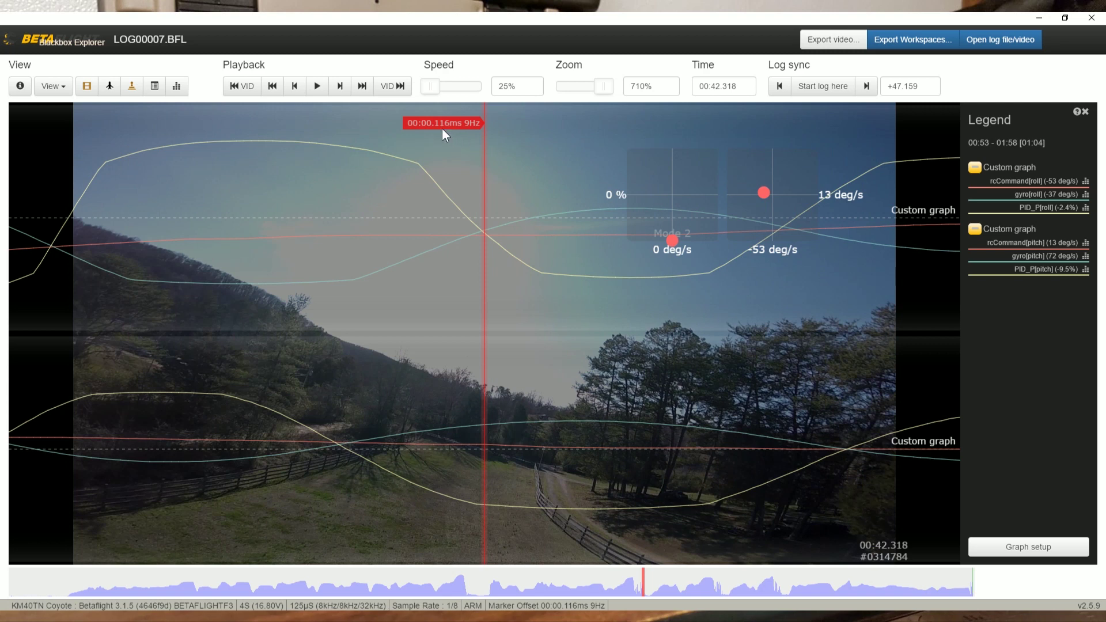
left_click_drag(572, 275, 568, 274)
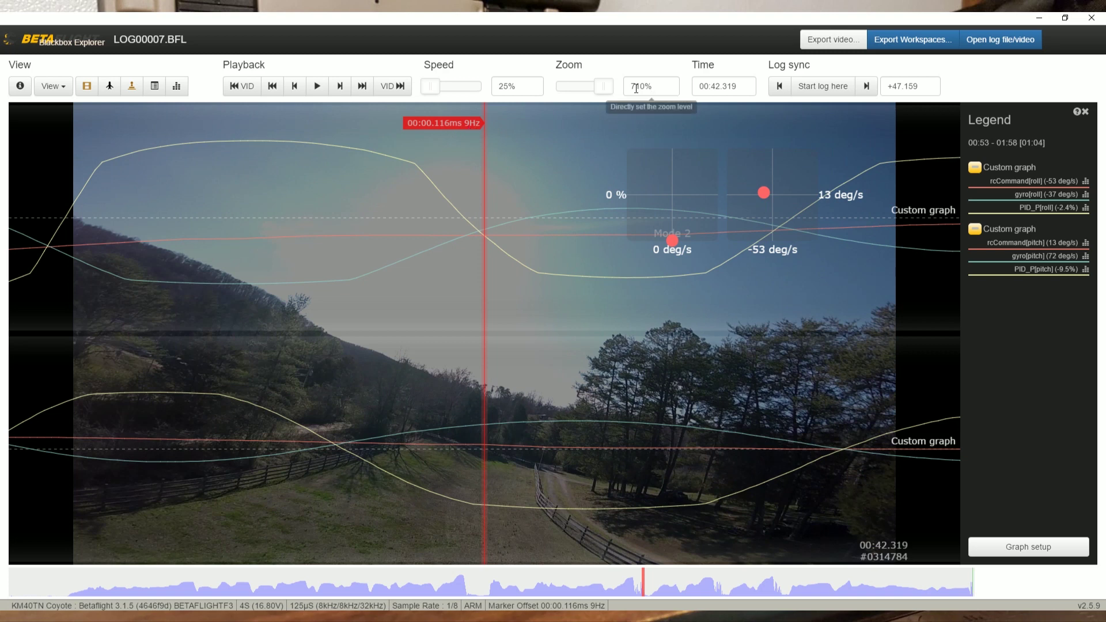
left_click_drag(605, 93, 601, 91)
left_click_drag(586, 94, 578, 100)
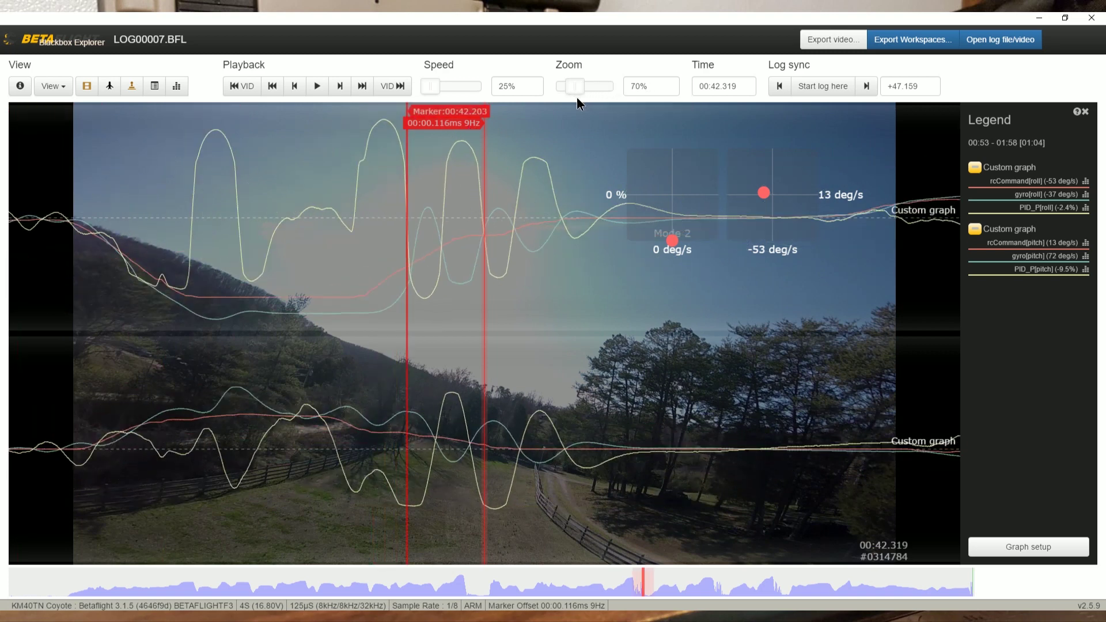
key("m")
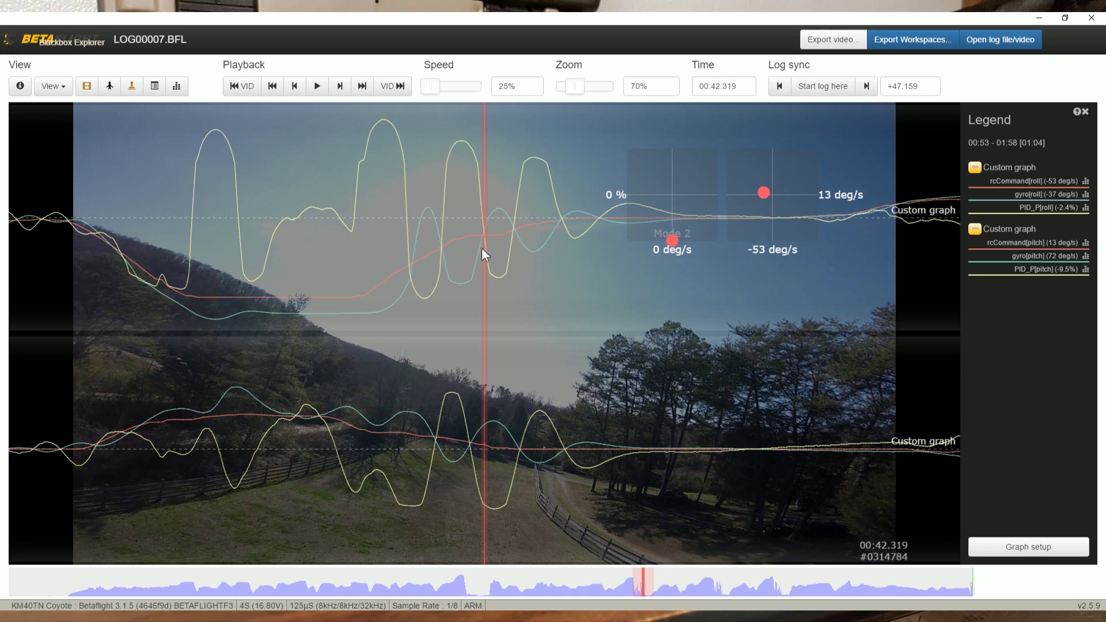
Replay the roll maneuver from about 00:41.56 at 25% speed, and again from about 00:41.69 at 40% speed.
left_click_drag(312, 346, 566, 339)
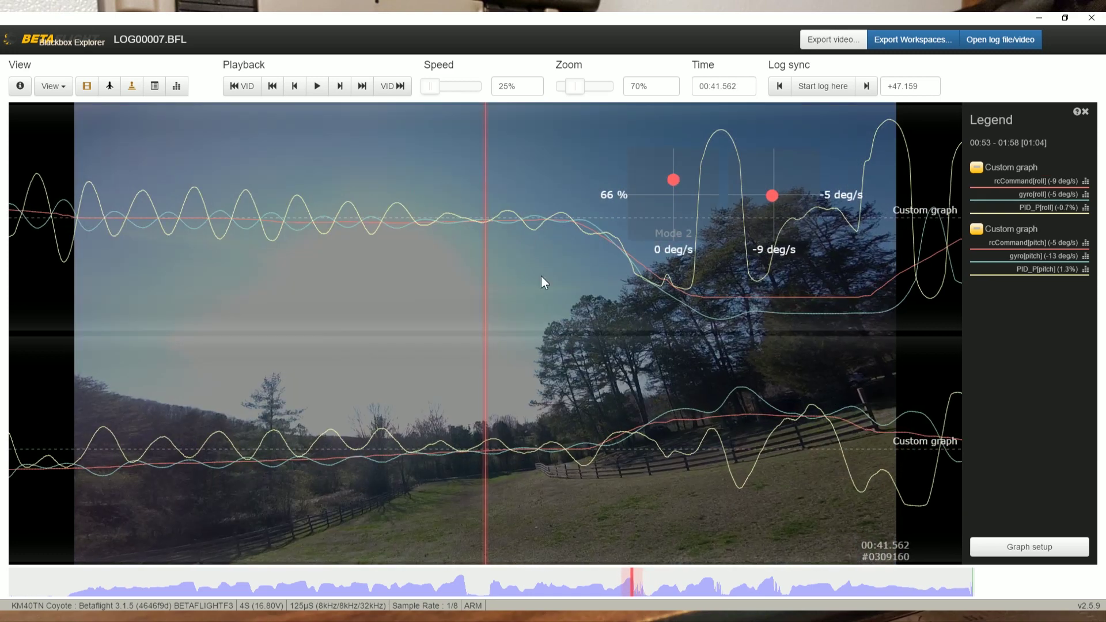
left_click(318, 87)
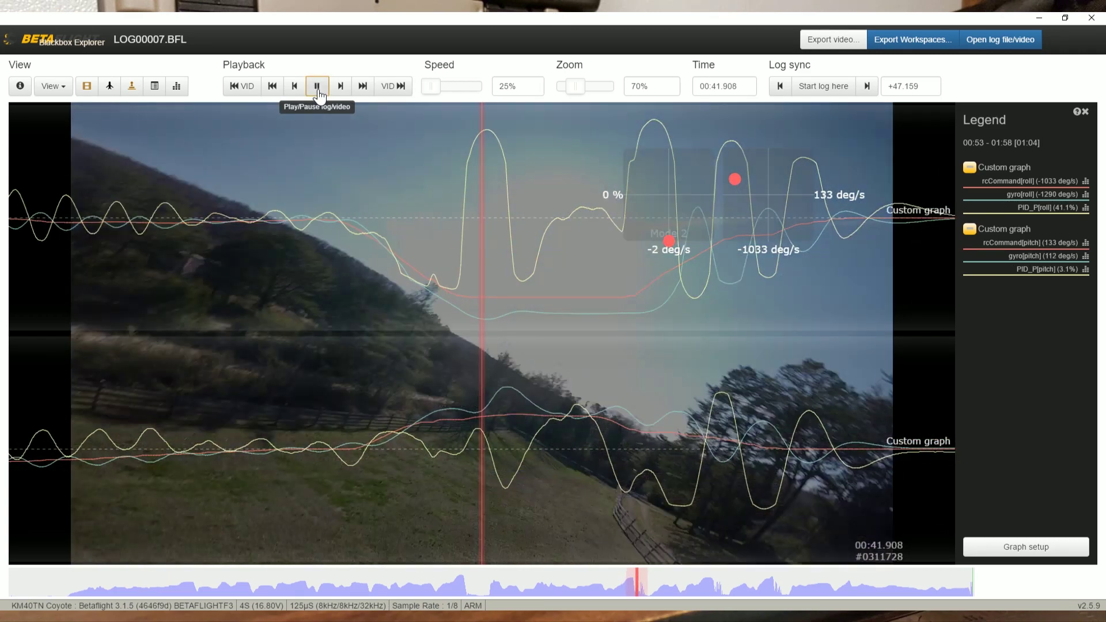
left_click(317, 87)
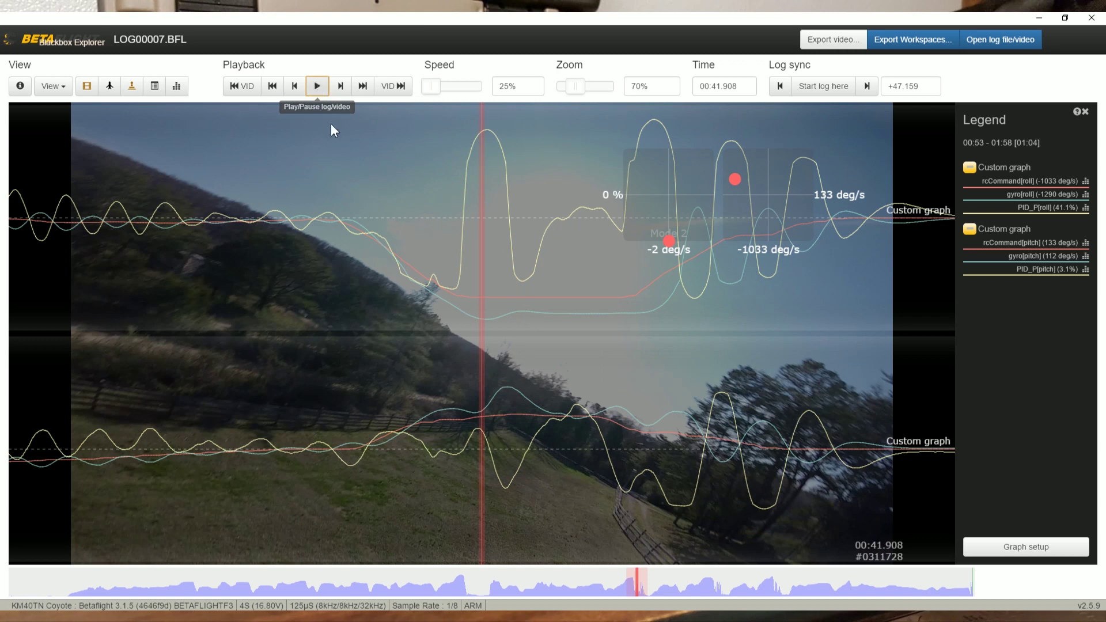
left_click_drag(337, 343, 403, 350)
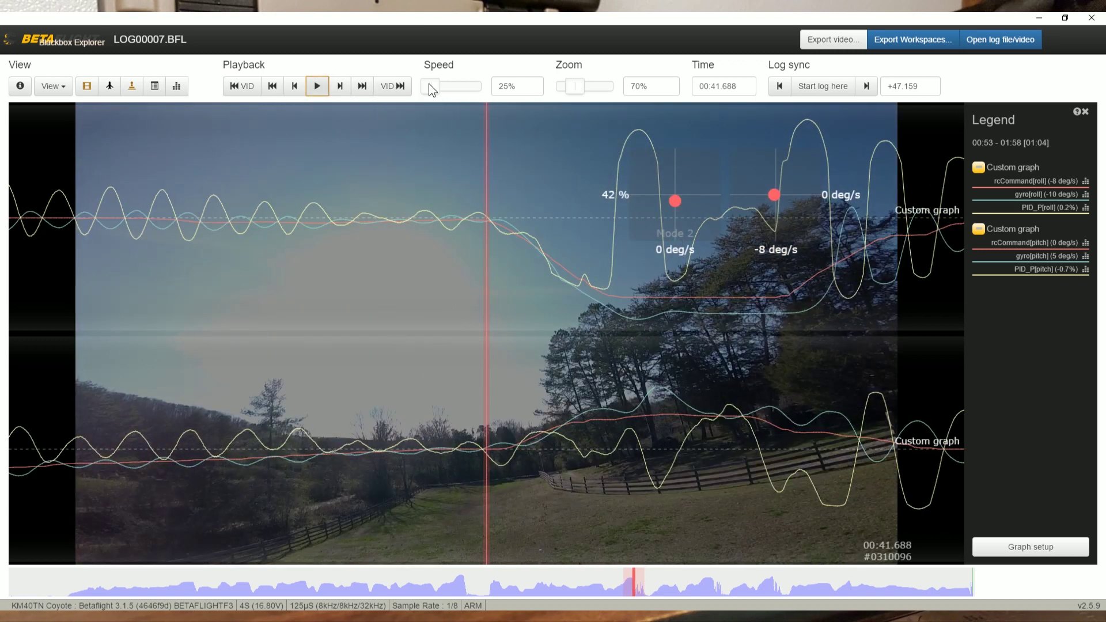
left_click(317, 87)
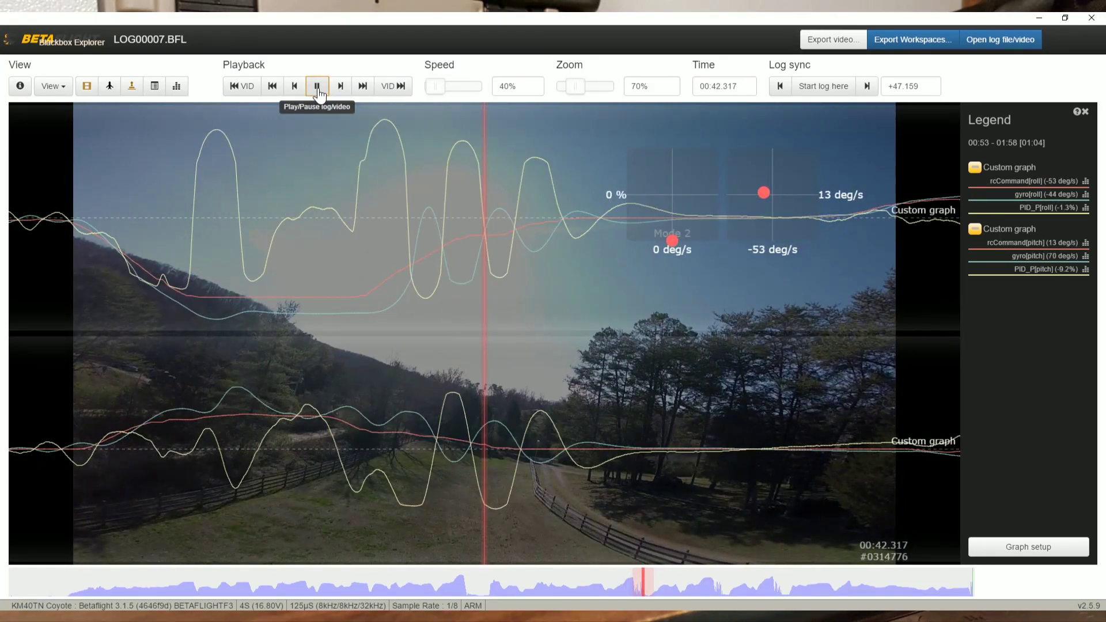
left_click(318, 87)
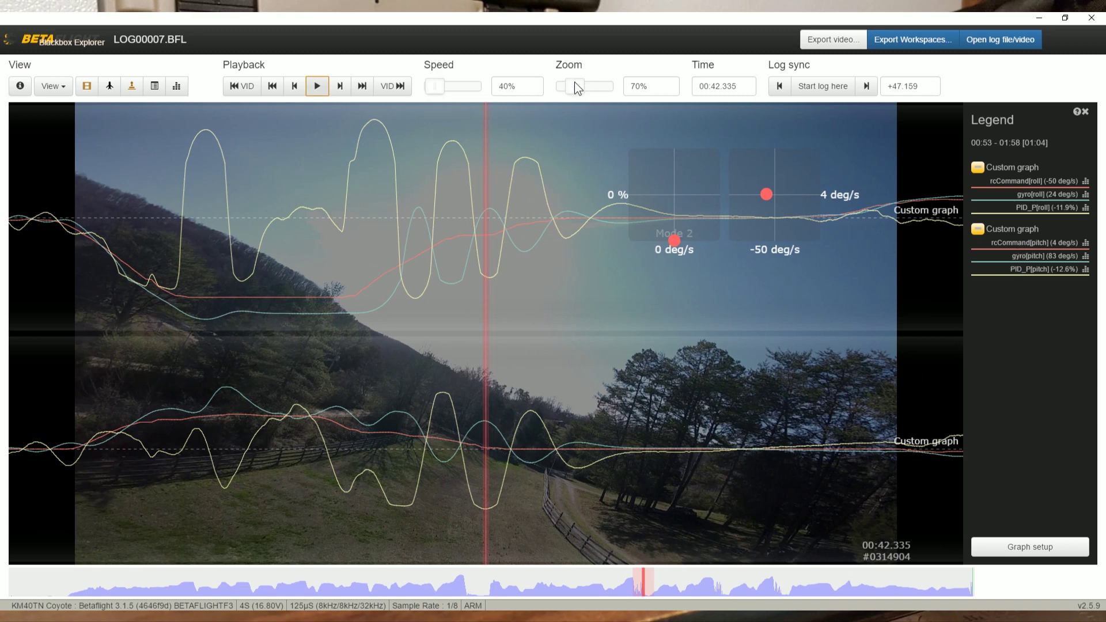
Zoom the graphs to 380% and replay the start of the roll from about 00:41.58.
left_click_drag(575, 83, 584, 85)
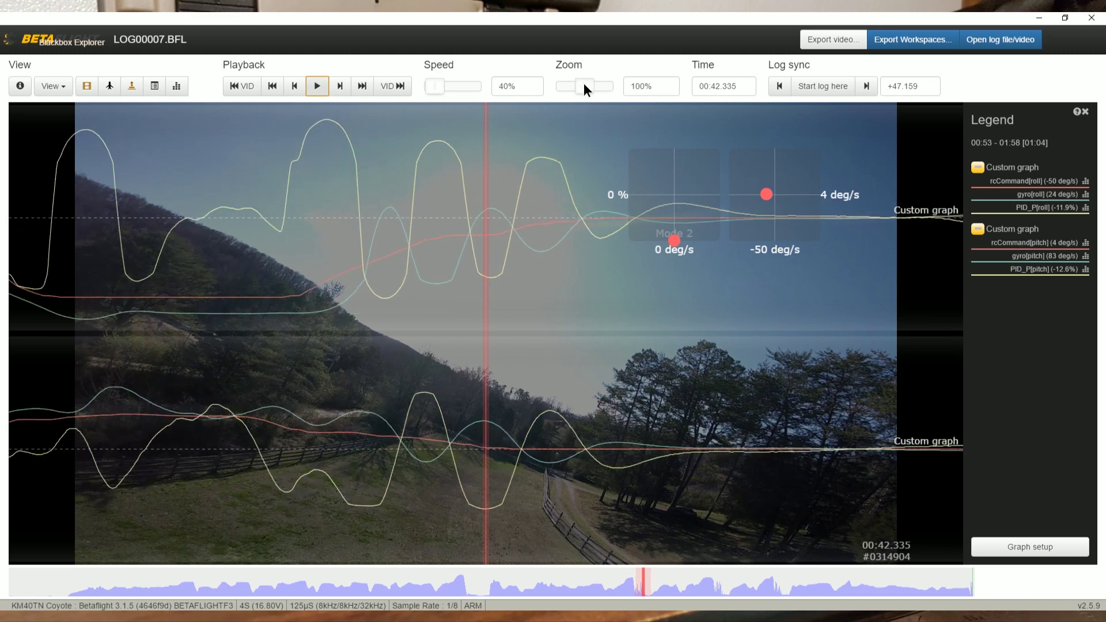
mouse_move(447, 343)
left_mouse_down()
mouse_move(666, 338)
mouse_move(657, 330)
left_mouse_up()
left_click_drag(585, 88, 591, 88)
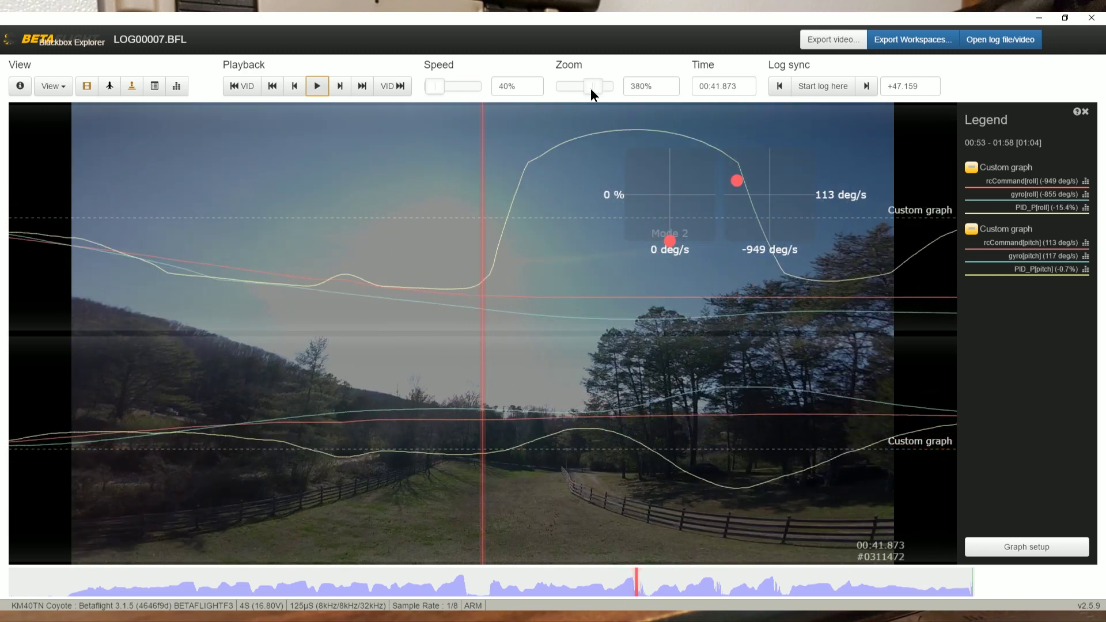
left_click_drag(528, 256, 921, 262)
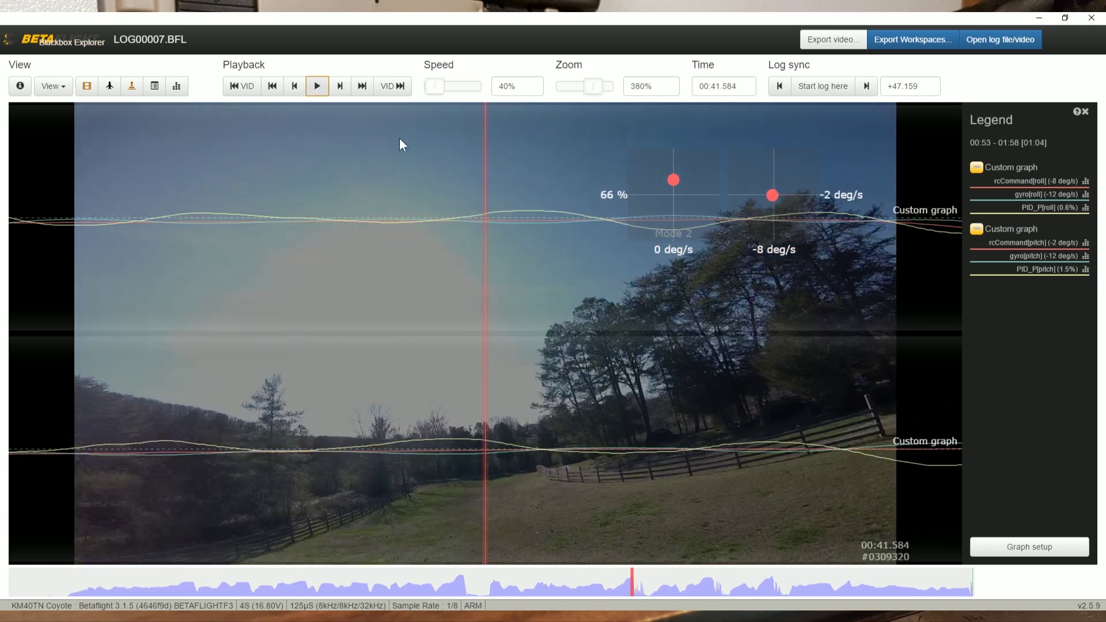
left_click(317, 87)
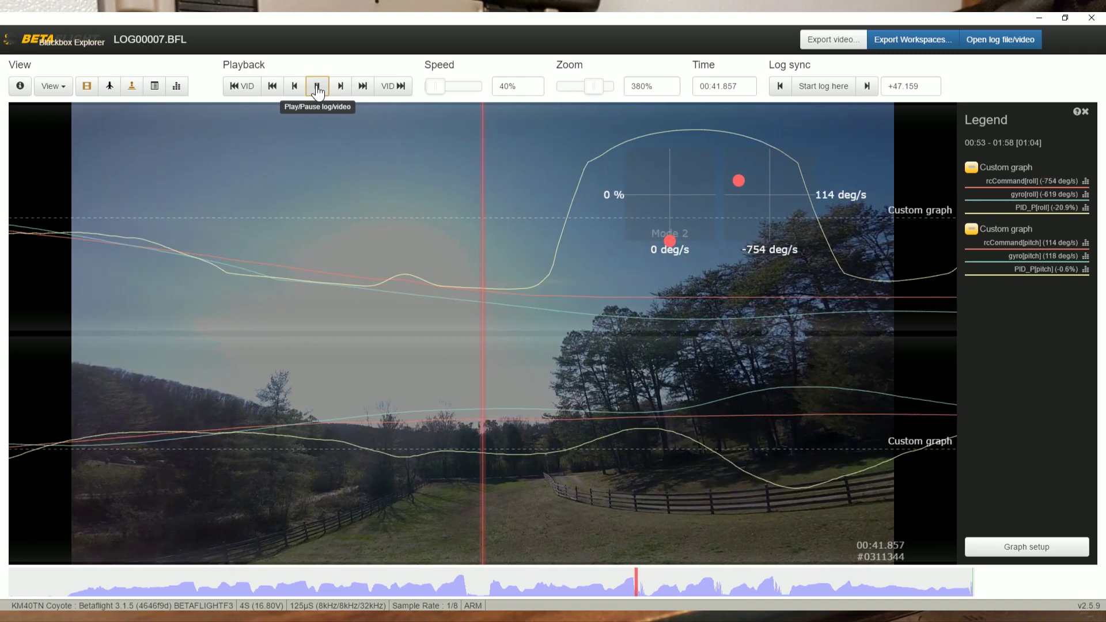
left_click(317, 87)
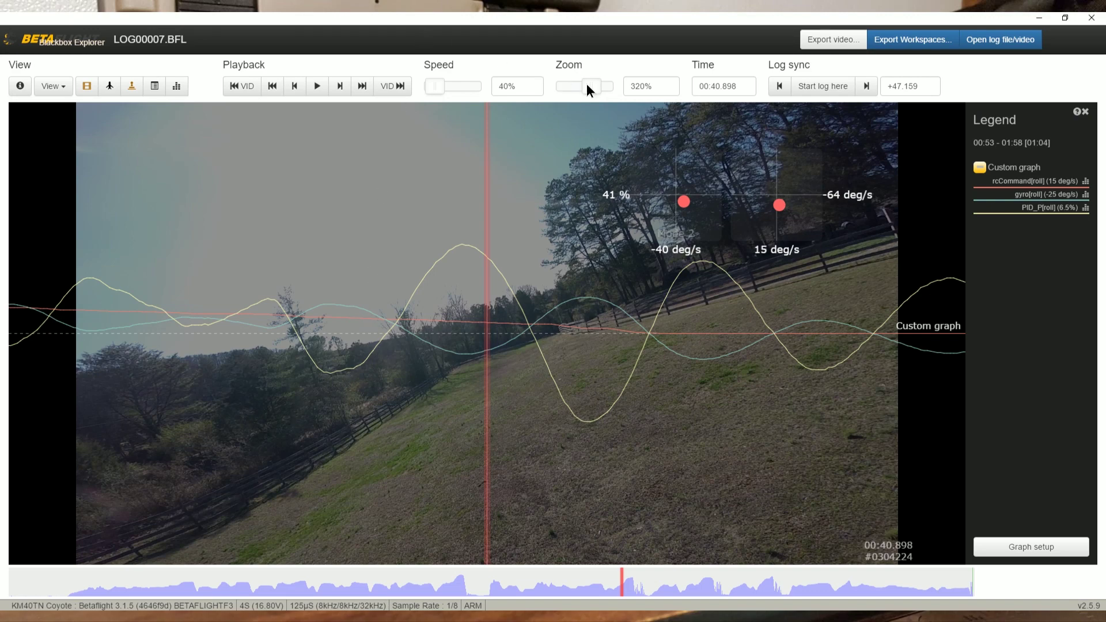
Measure one roll oscillation at 420% zoom from a marker at 00:40.913 to about 00:40.992.
left_click_drag(588, 85, 577, 84)
mouse_move(456, 353)
left_mouse_down()
mouse_move(402, 344)
mouse_move(738, 346)
mouse_move(595, 346)
mouse_move(514, 207)
left_mouse_up()
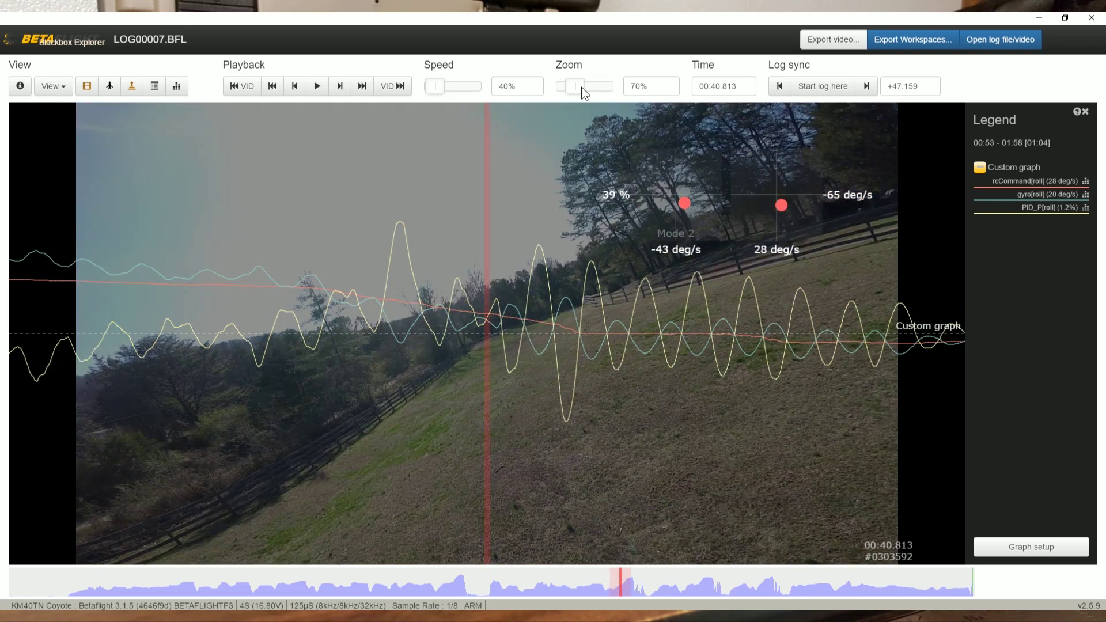
left_click_drag(581, 87, 594, 87)
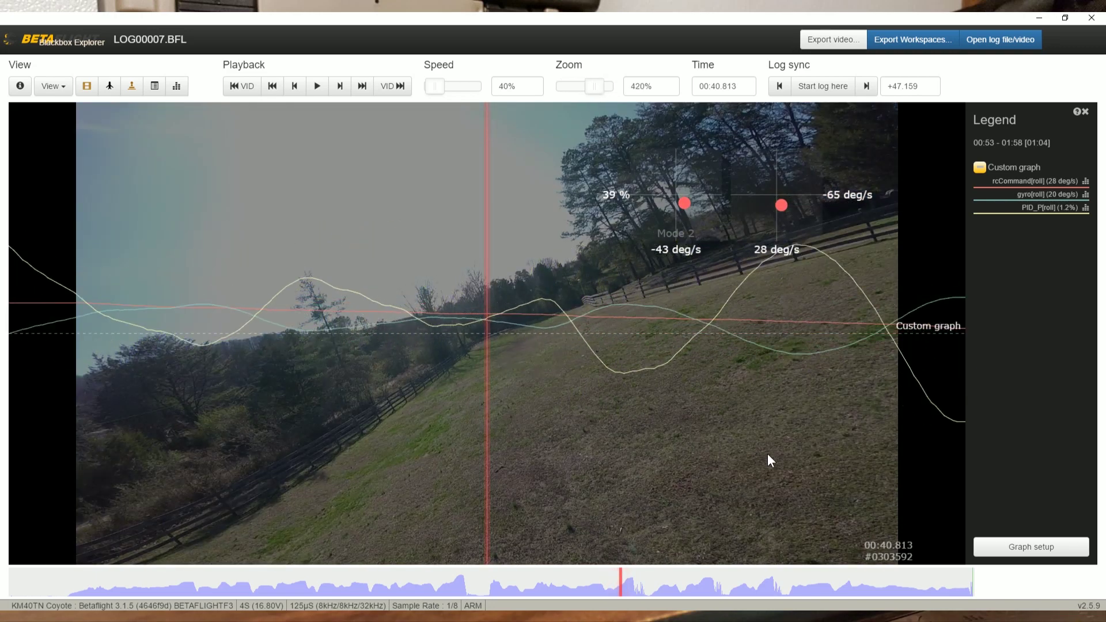
left_click_drag(769, 454, 563, 426)
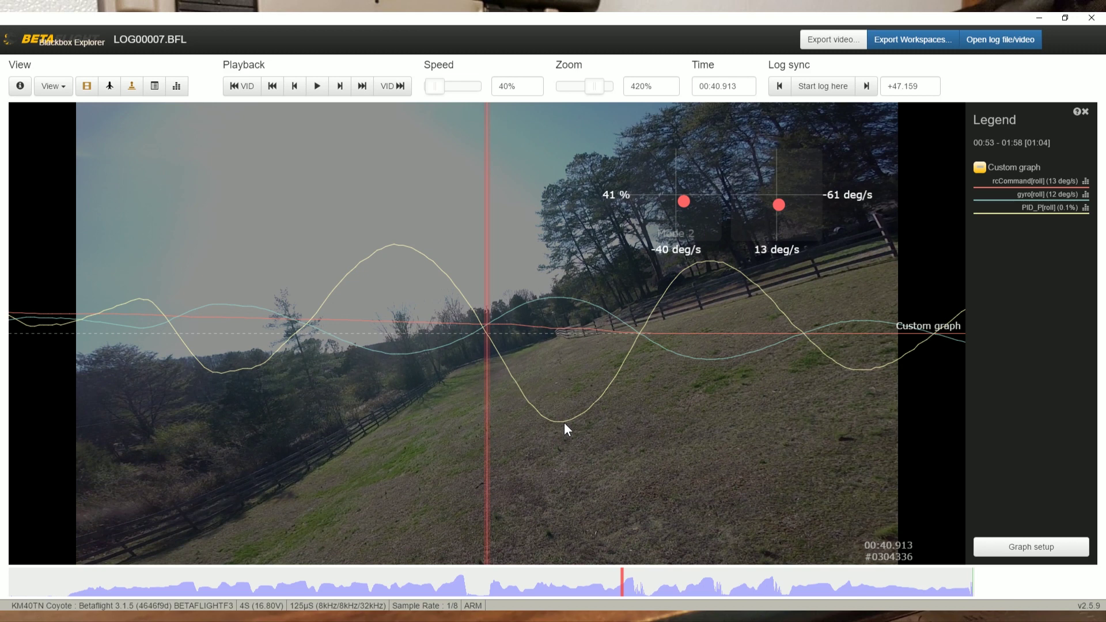
key("m")
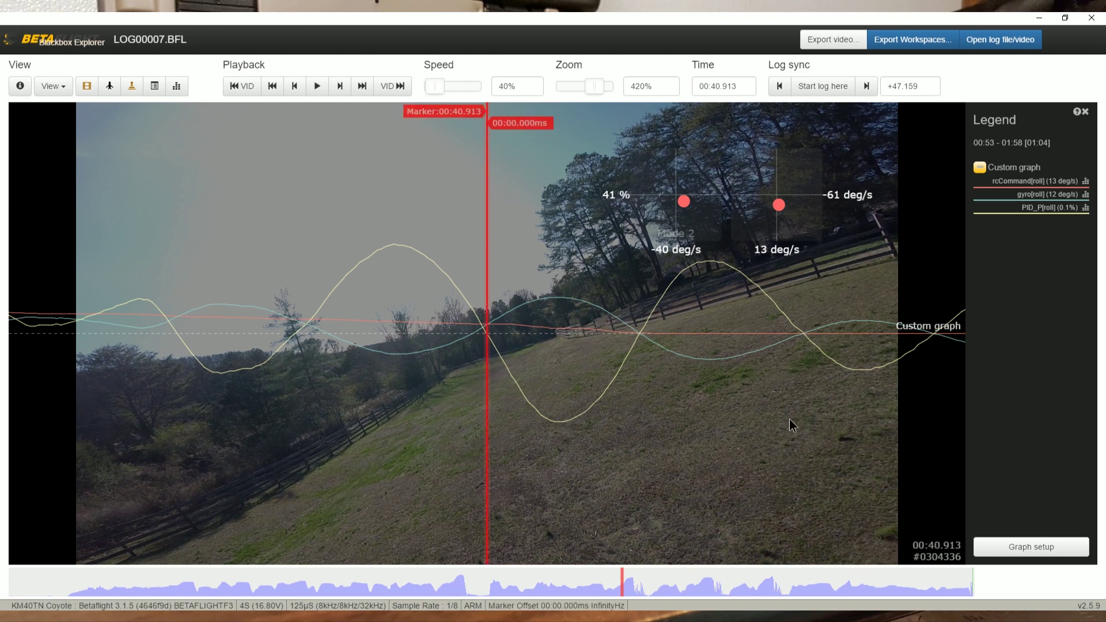
left_click_drag(789, 419, 630, 411)
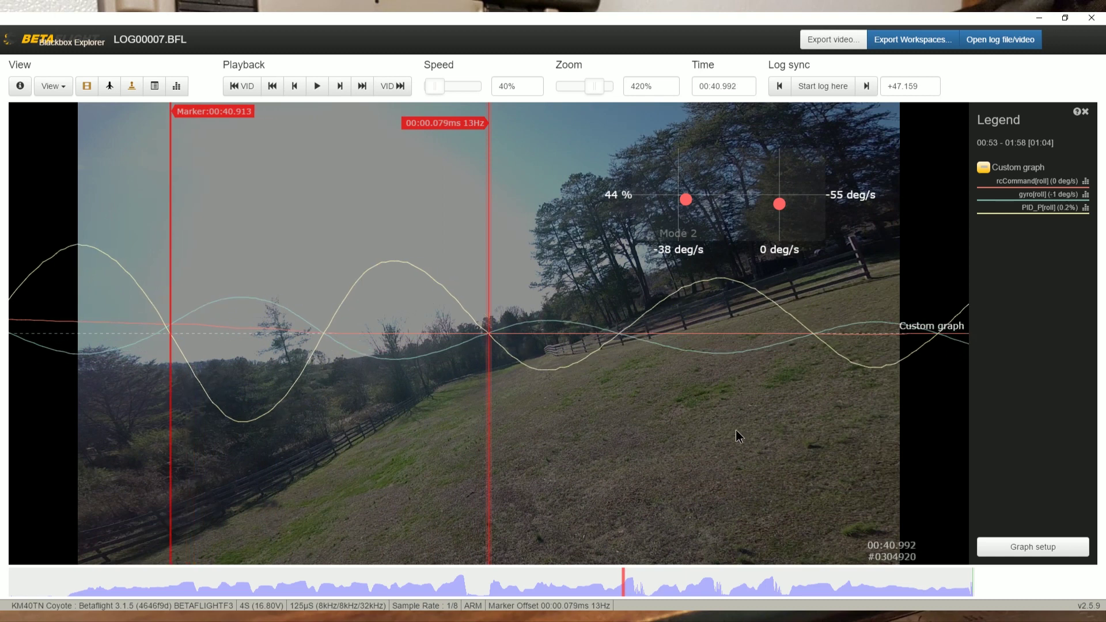
Measure the next two roll oscillations from markers at 00:40.993 and 00:41.073, ending at about 00:41.148.
mouse_move(736, 429)
left_mouse_down()
mouse_move(571, 436)
mouse_move(792, 435)
mouse_move(584, 440)
mouse_move(602, 441)
left_mouse_up()
key("m")
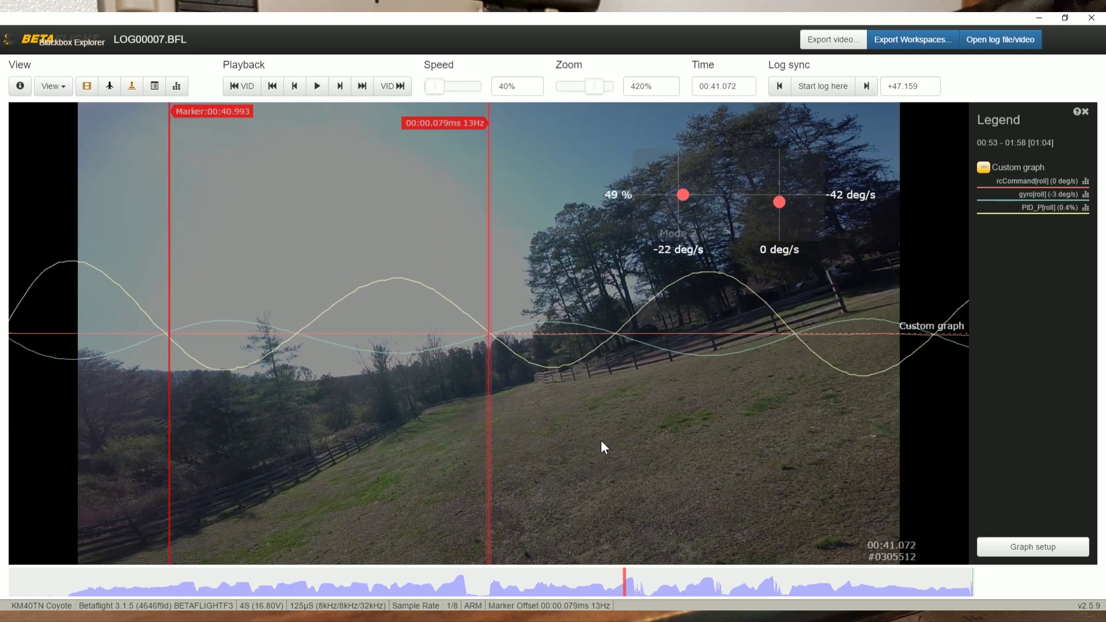
key("m")
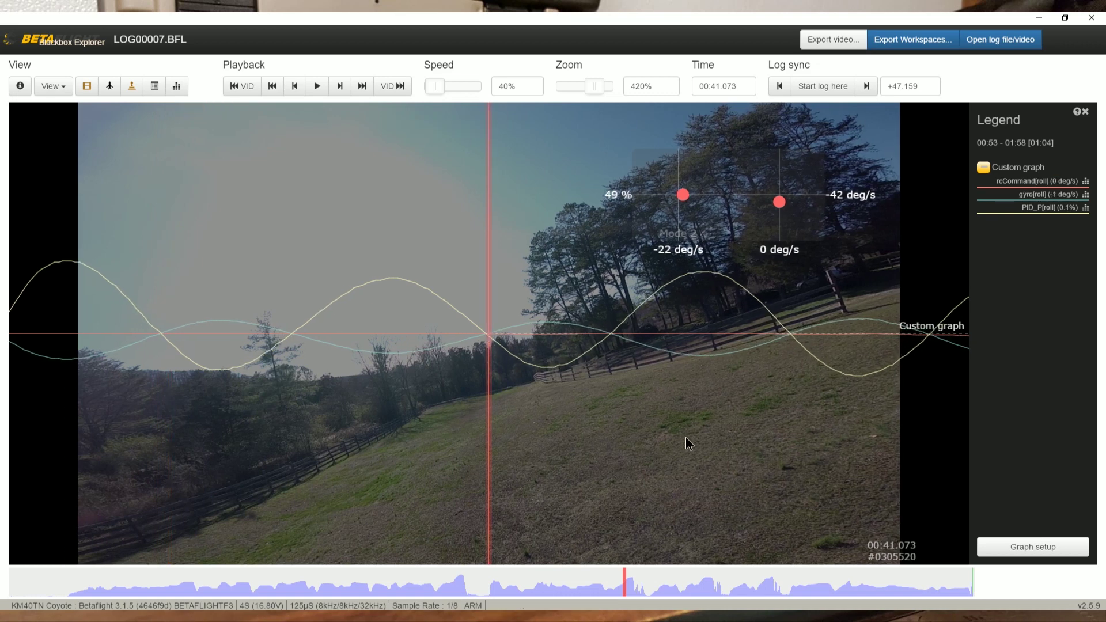
key("m")
left_click_drag(705, 443, 573, 443)
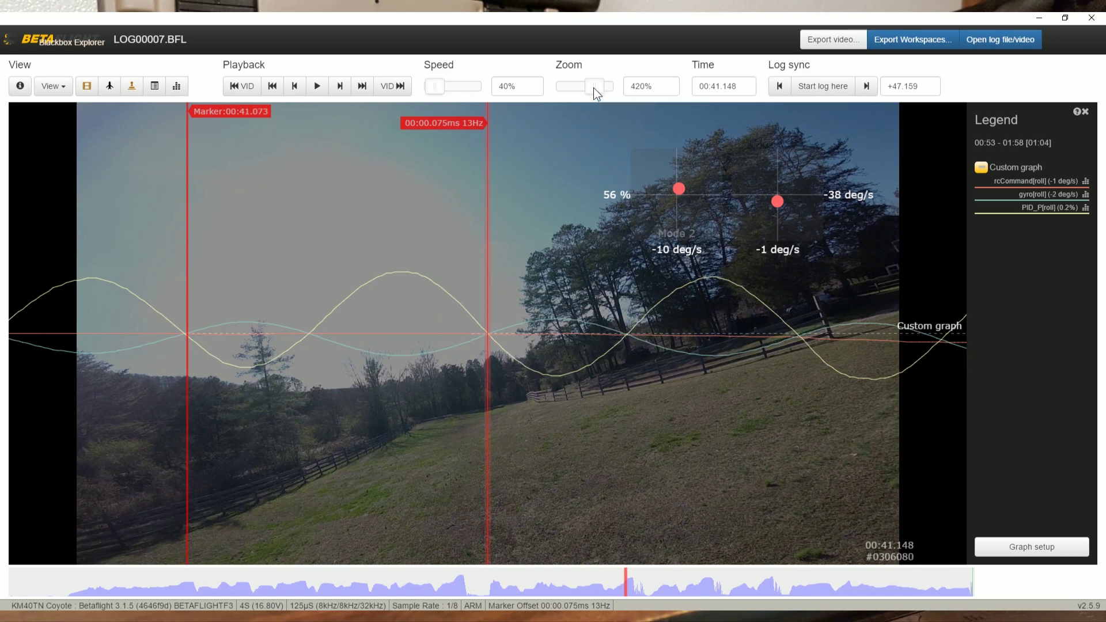
Set the zoom to 90% and examine the roll oscillations between about 00:40.47 and 00:41.69.
left_click_drag(589, 87, 579, 90)
mouse_move(692, 310)
left_mouse_down()
mouse_move(235, 306)
mouse_move(1047, 346)
left_mouse_up()
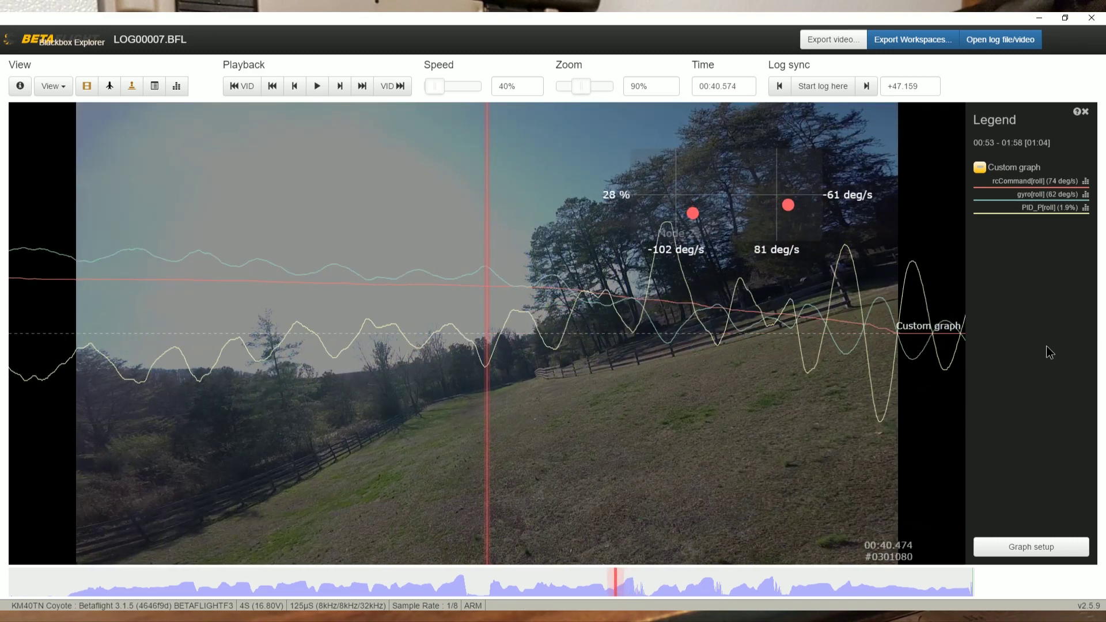
scroll(609, 344, "down", 3)
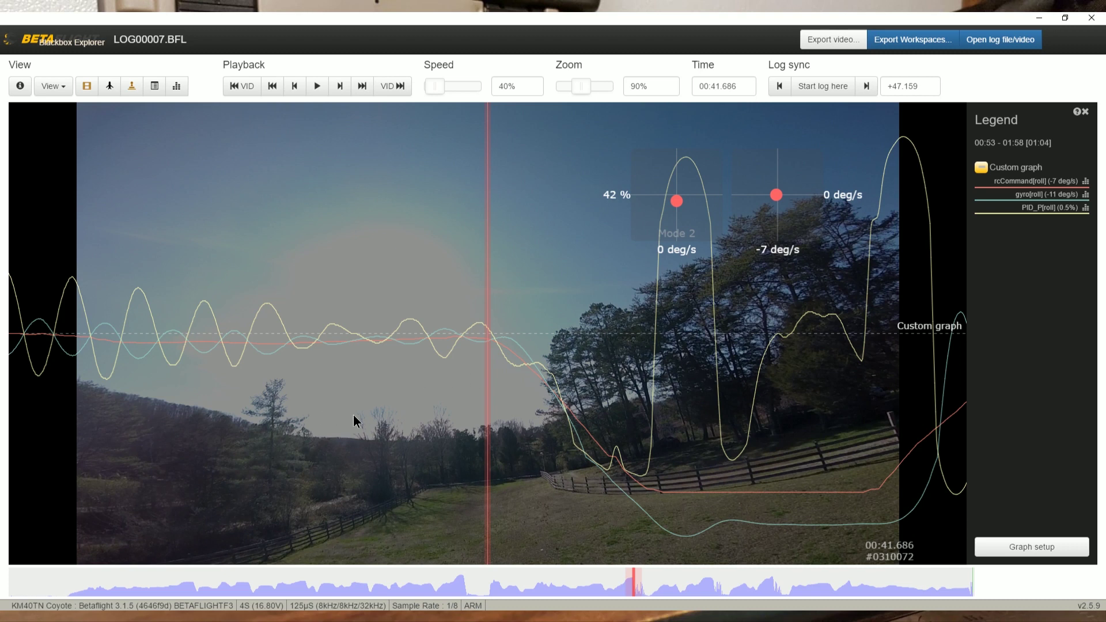
scroll(264, 337, "up", 3)
scroll(285, 333, "up", 2)
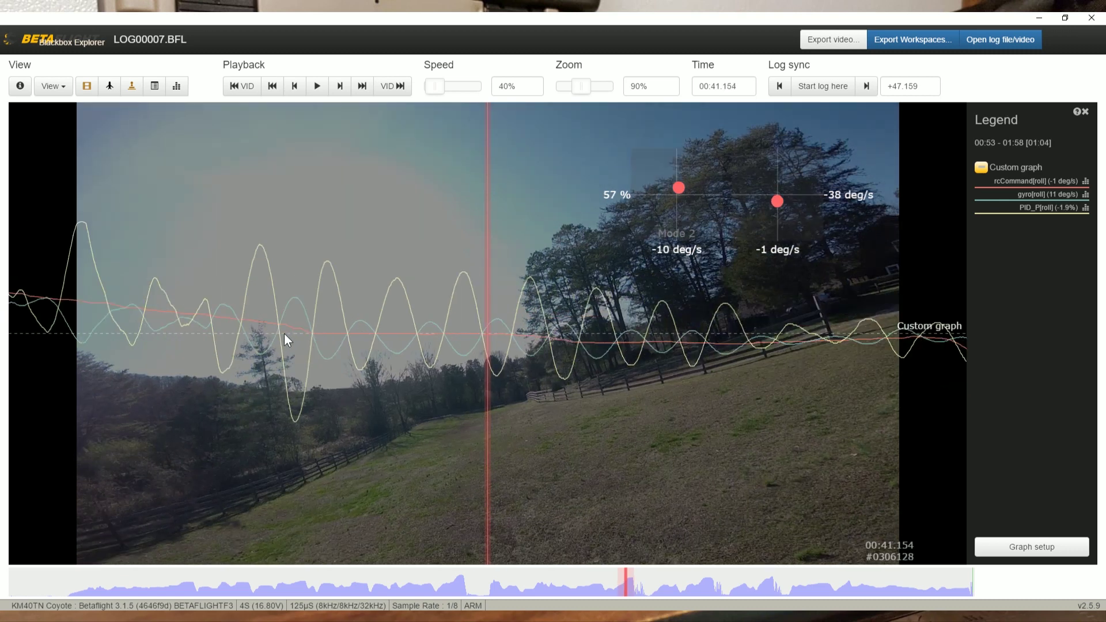